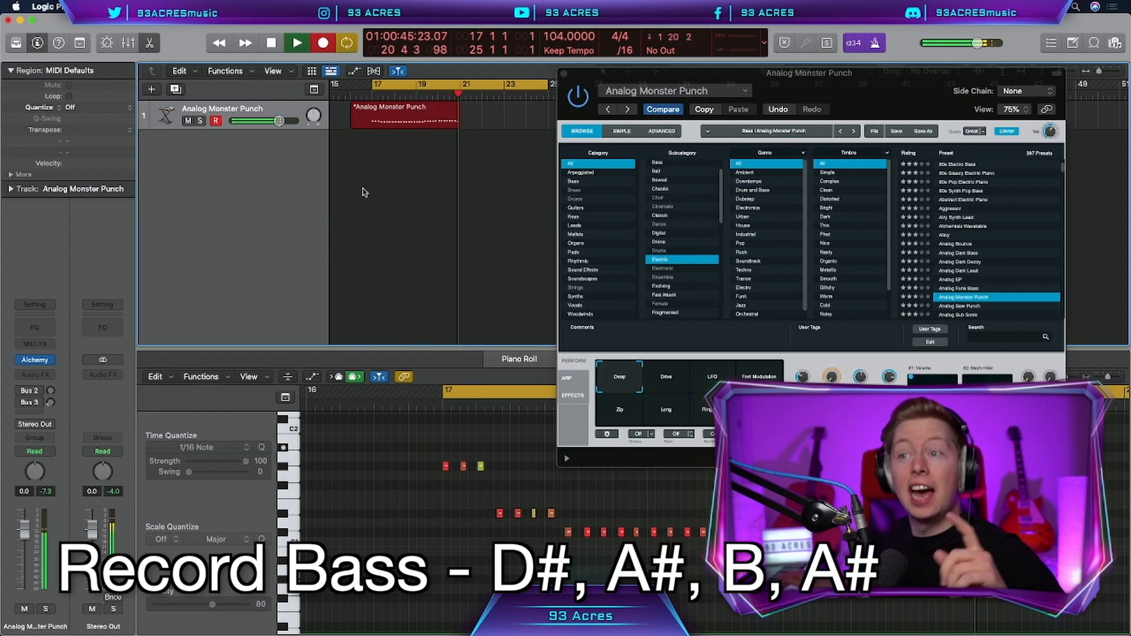
Quantize all the recorded Analog Monster Punch bass notes to 1/16 notes and duplicate the four-bar region.
key(space)
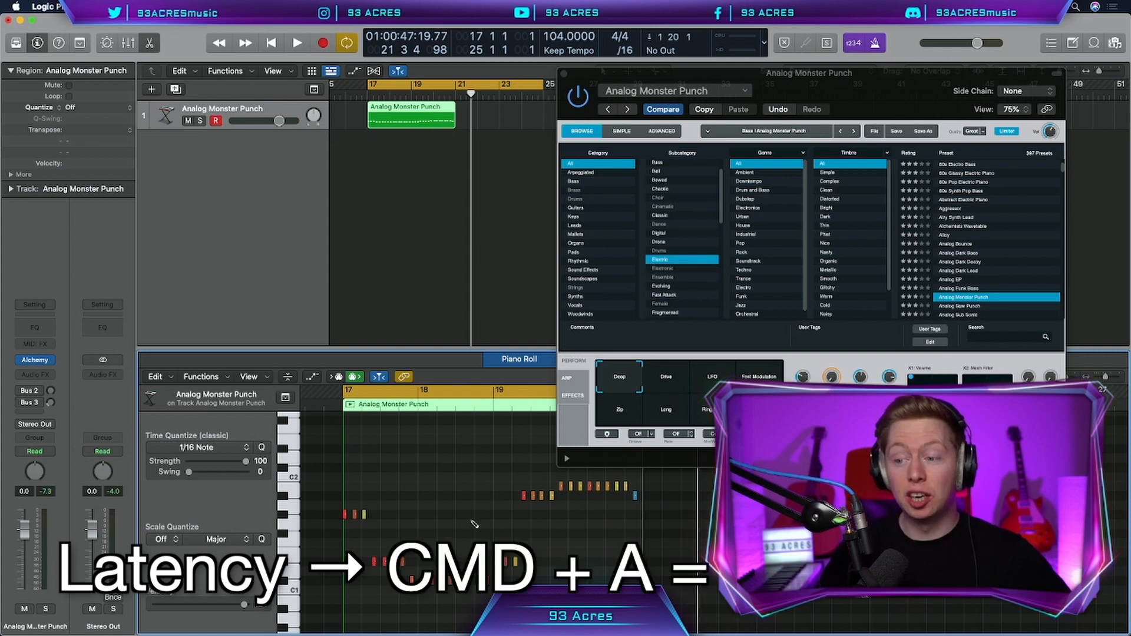
key(super+a)
key(q)
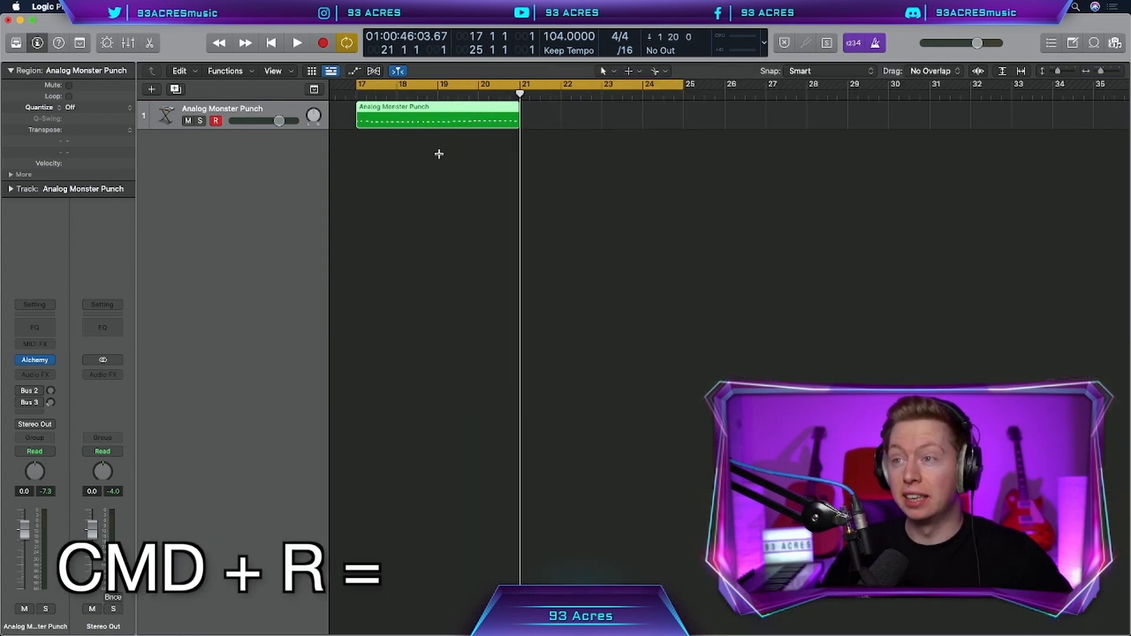
key(super+r)
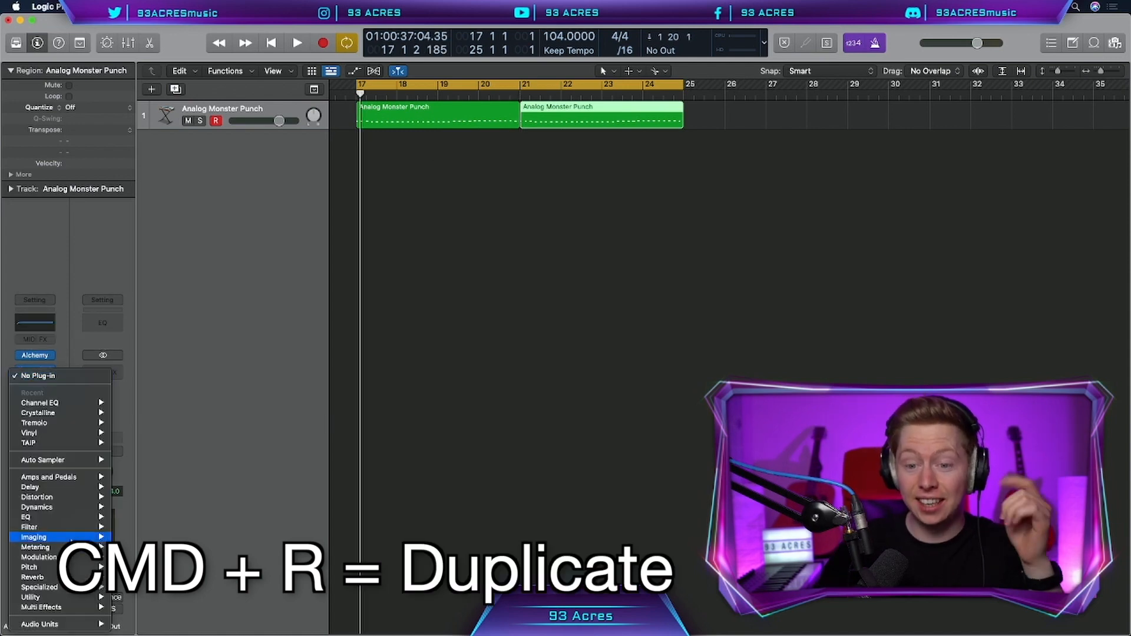
Insert the stereo BABY Audio Parallel Aggressor effect on the bass track and turn Spank and Heat fully up.
mouse_move(198, 380)
mouse_move(271, 435)
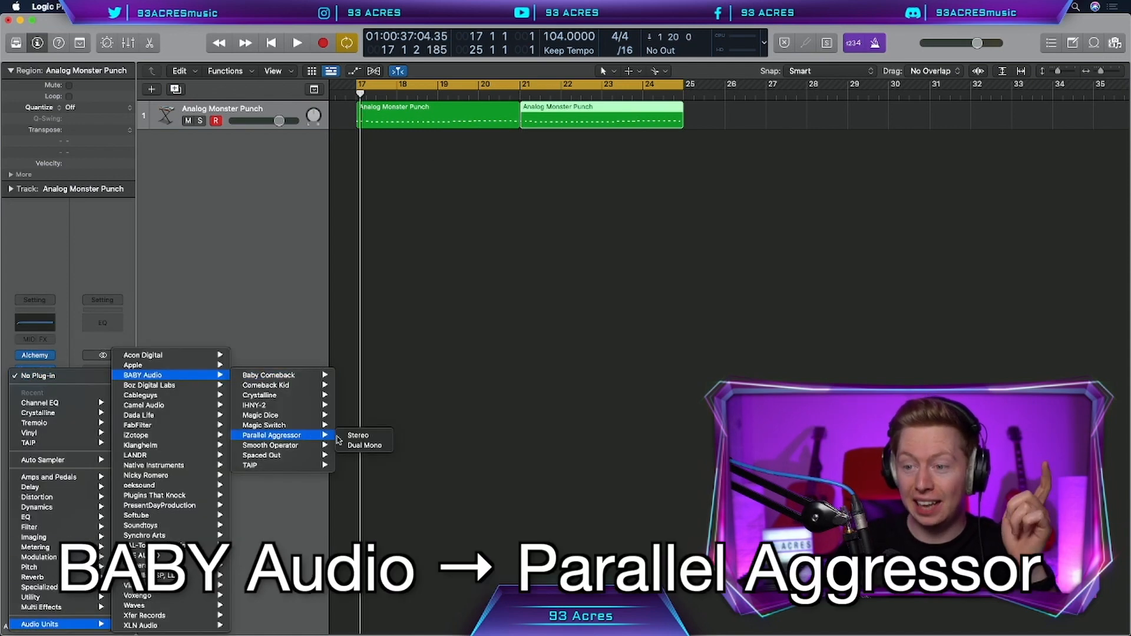
key(space)
click(361, 437)
drag(345, 204, 346, 175)
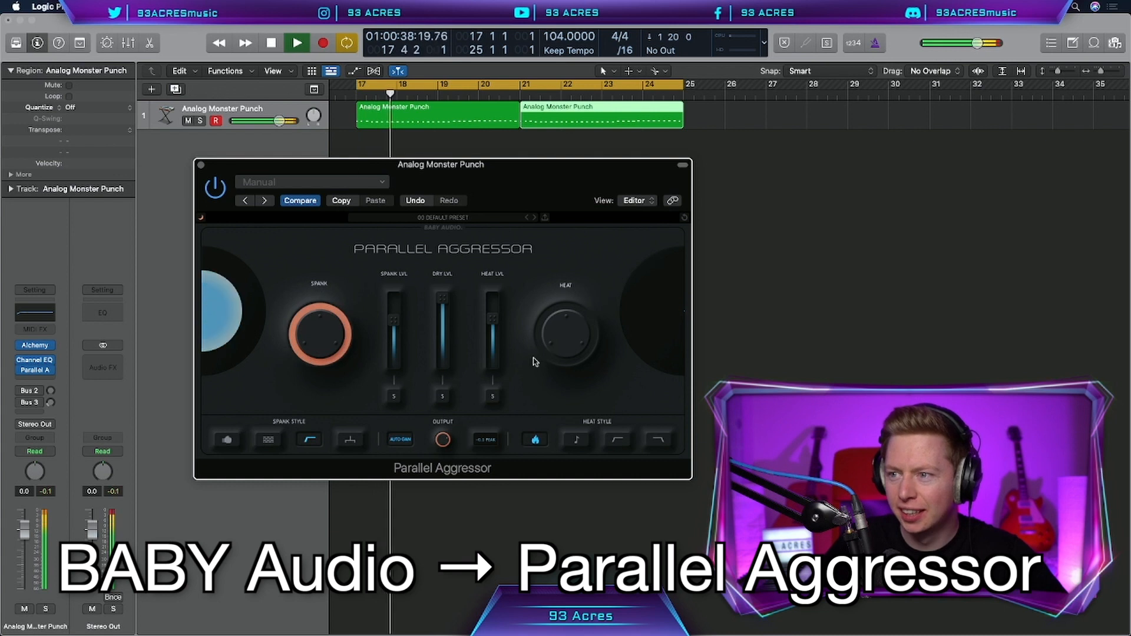
drag(567, 337, 559, 213)
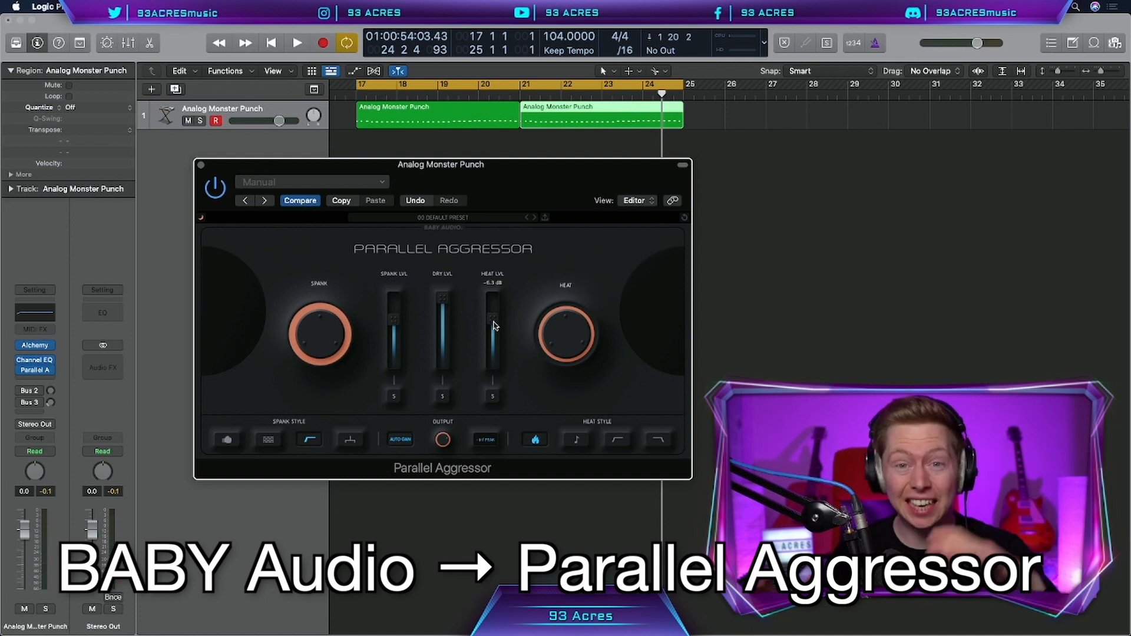
Play the bass loop with Parallel Aggressor bypassed and switched on to compare the sound.
key(space)
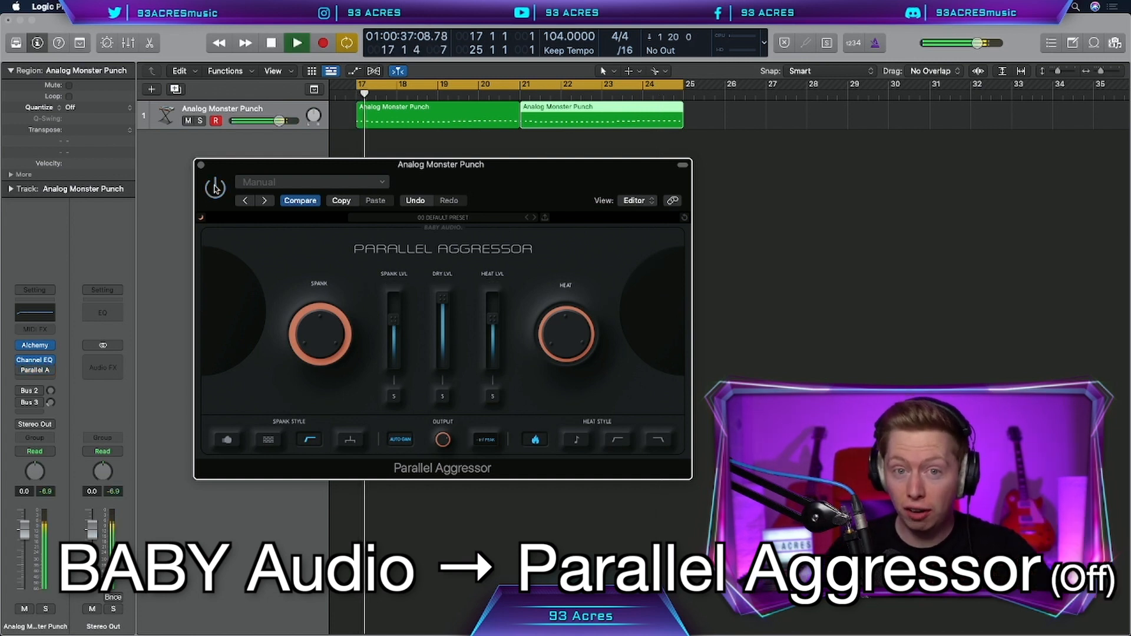
click(216, 188)
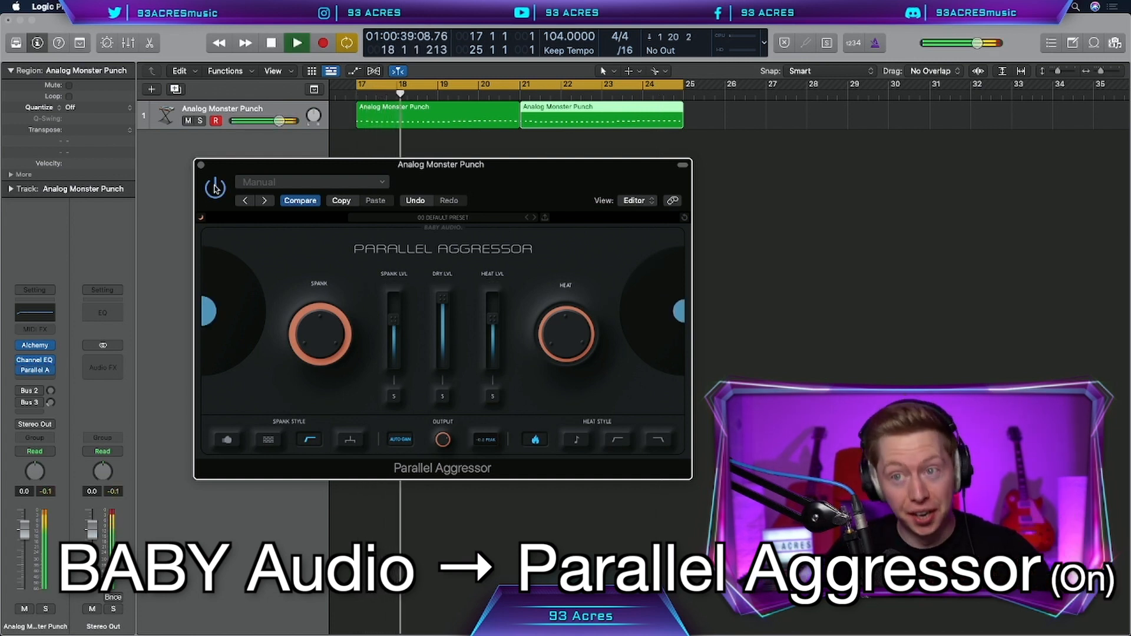
key(space)
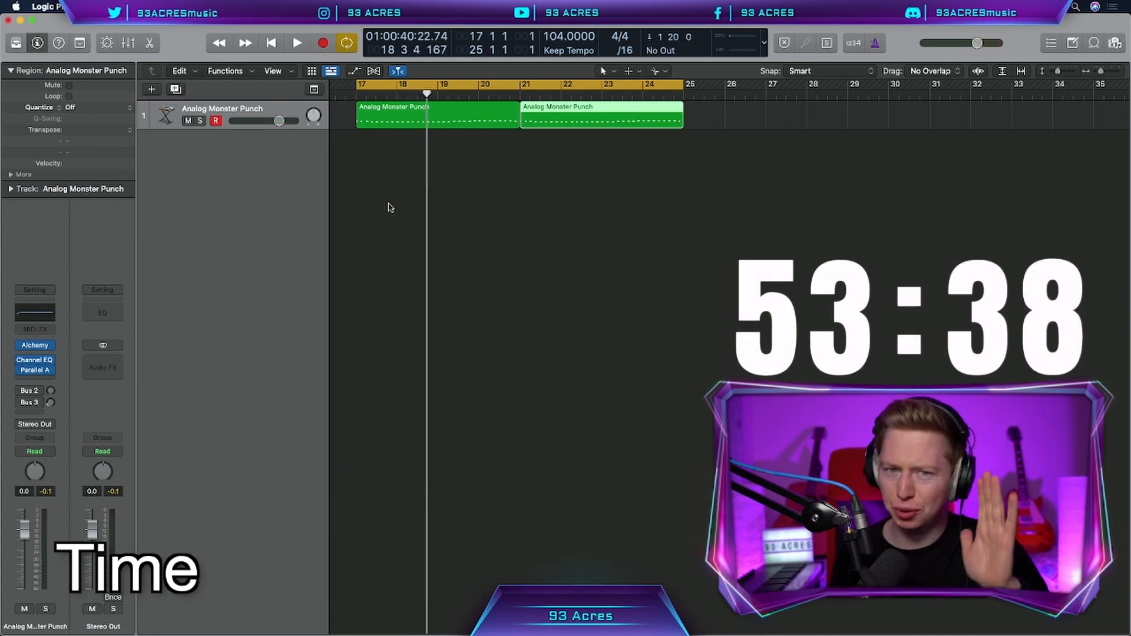
Create one new software instrument track with the default patch and hide the library.
key(alt+super+n)
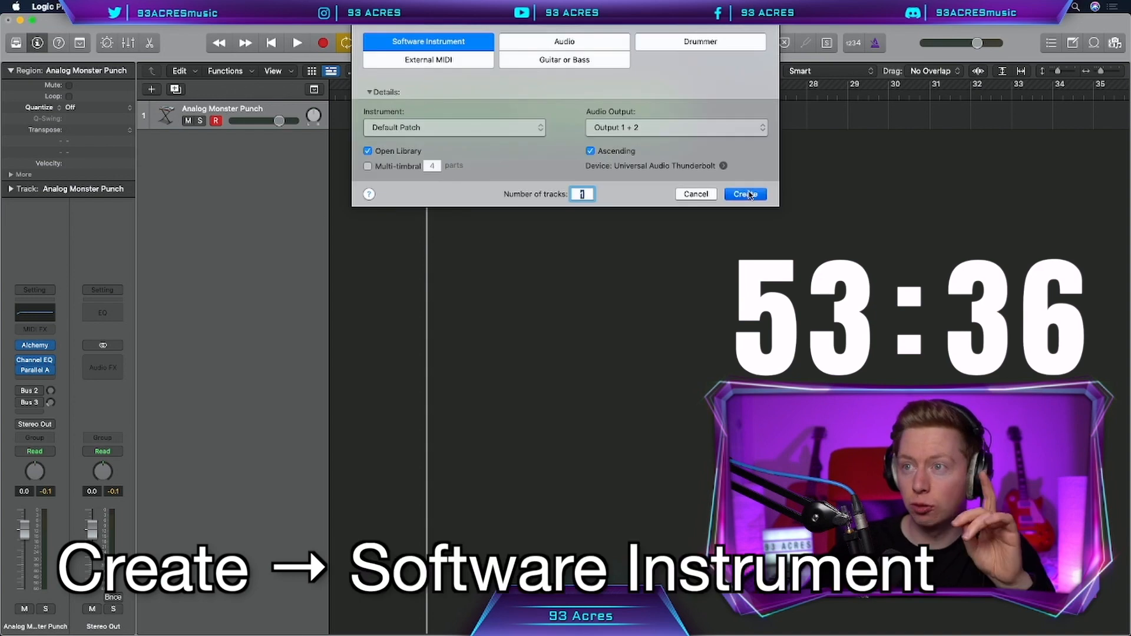
click(745, 194)
key(y)
Load Retro Synth in stereo on the new track and choose the Synth Keyboards preset Soft Glider.
click(29, 304)
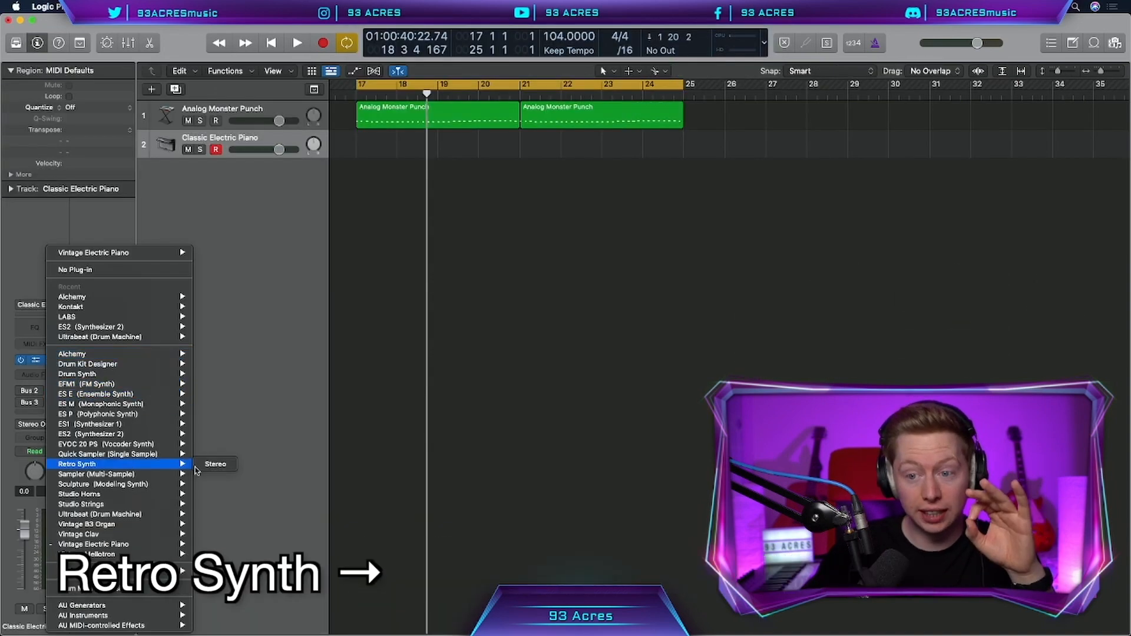
click(215, 464)
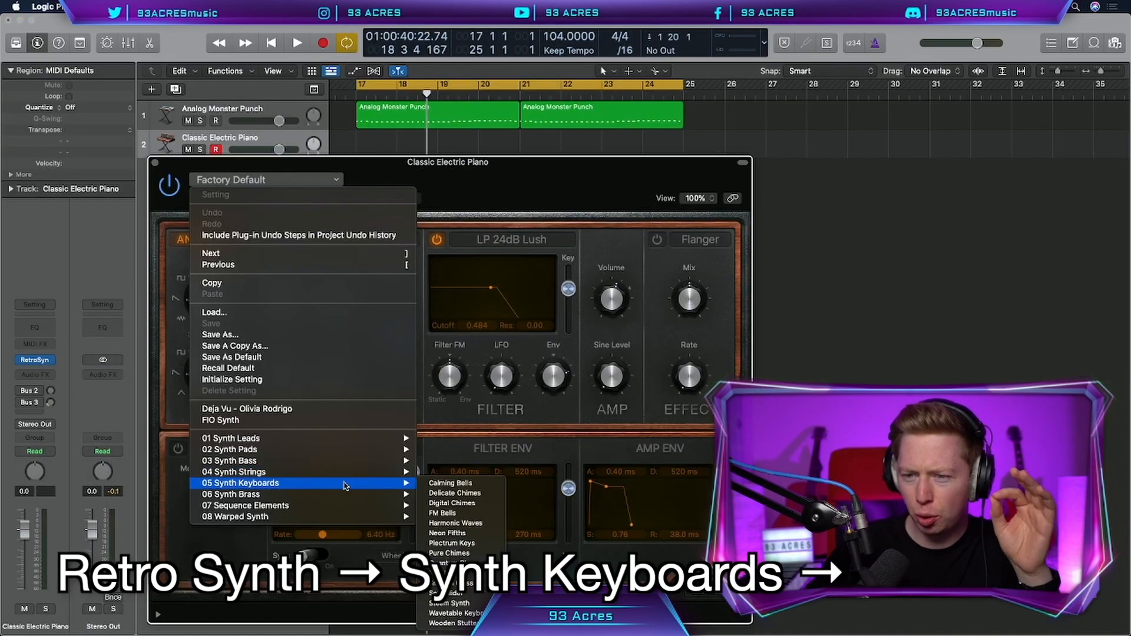
click(454, 493)
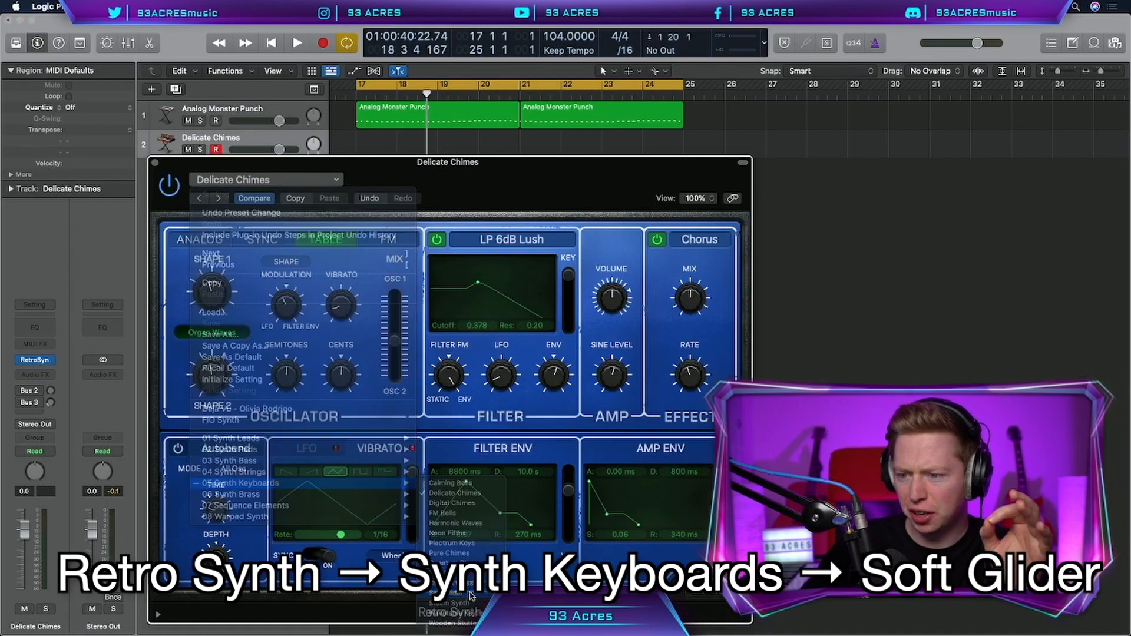
click(470, 596)
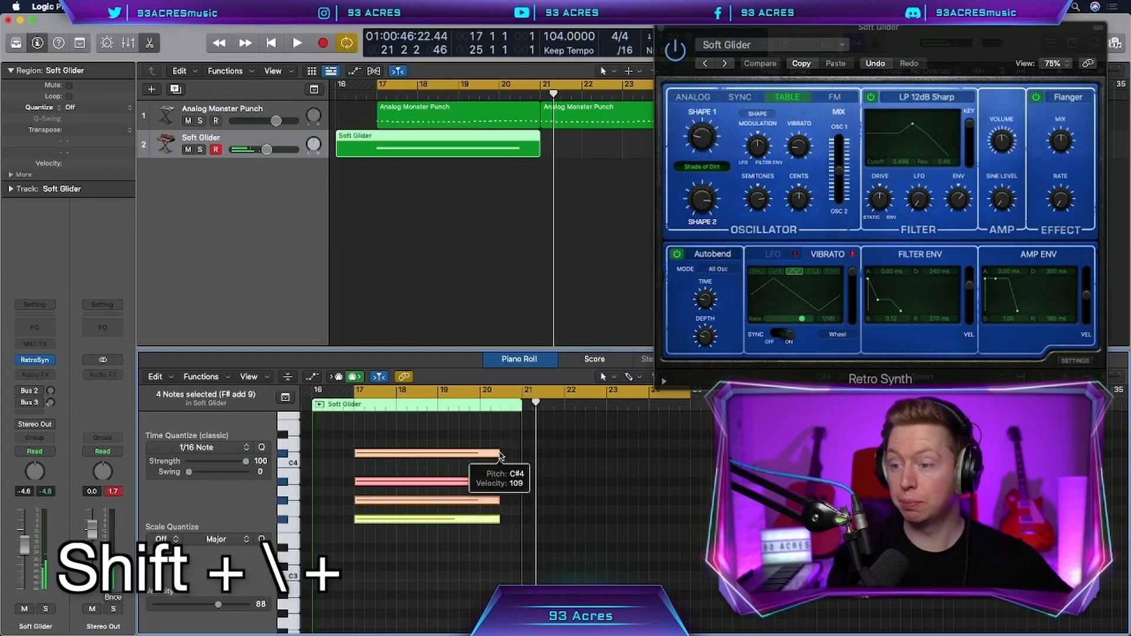
Make the selected Soft Glider chord notes legato, keeping the overlapping notes, and duplicate the region.
key(shift+backslash)
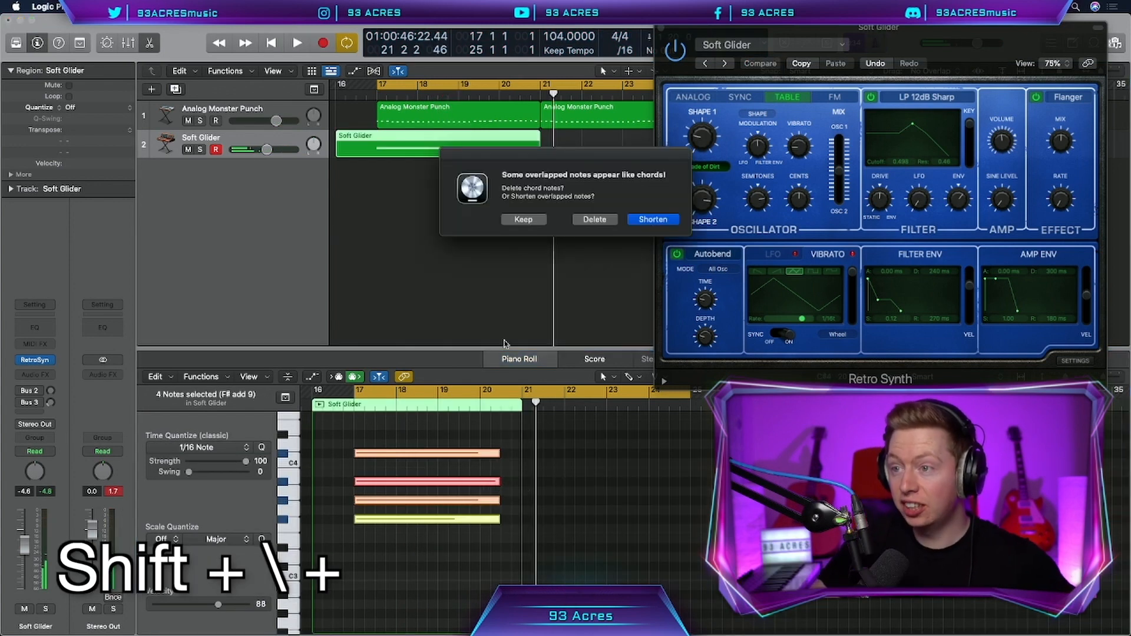
click(520, 220)
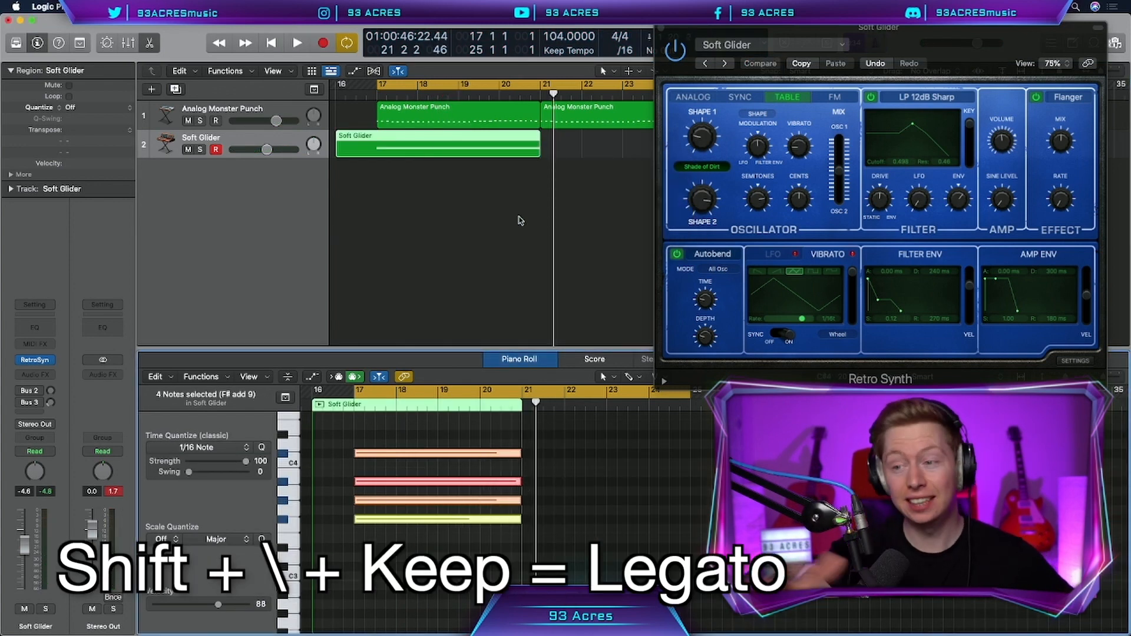
key(super+r)
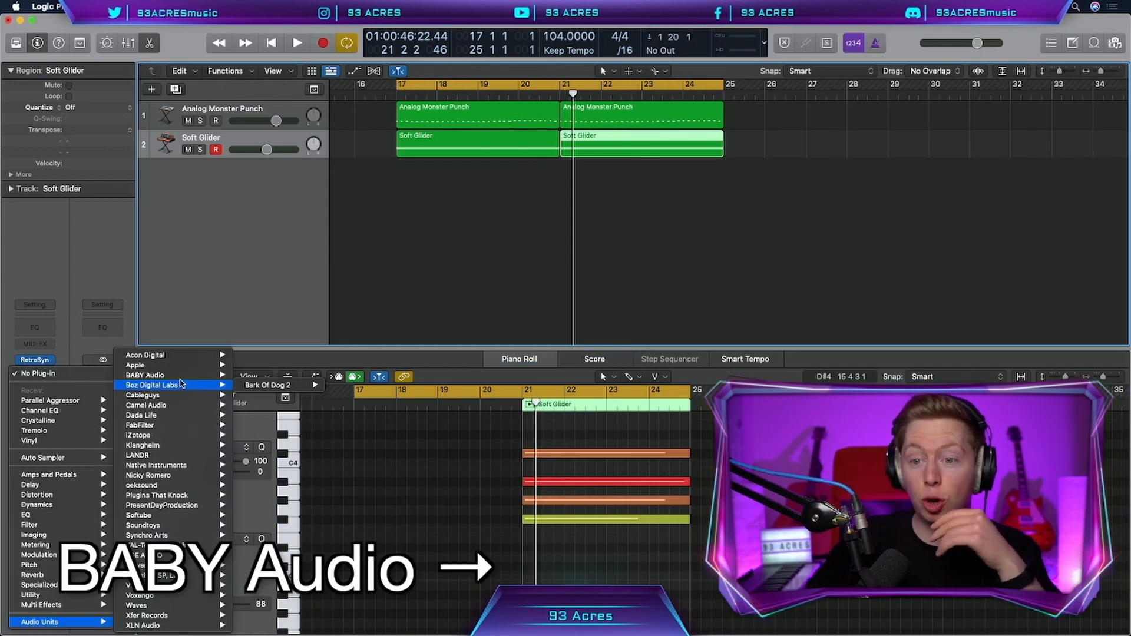
Insert the BABY Audio Crystalline reverb on the Soft Glider track and load its SST 282 VOX preset.
mouse_move(186, 380)
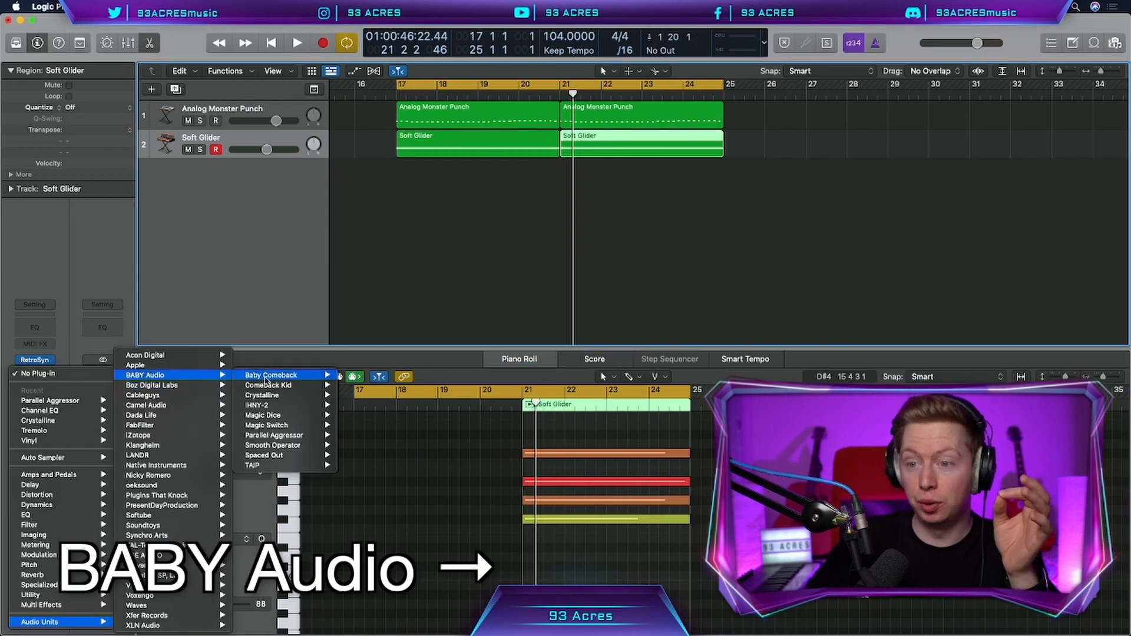
click(269, 396)
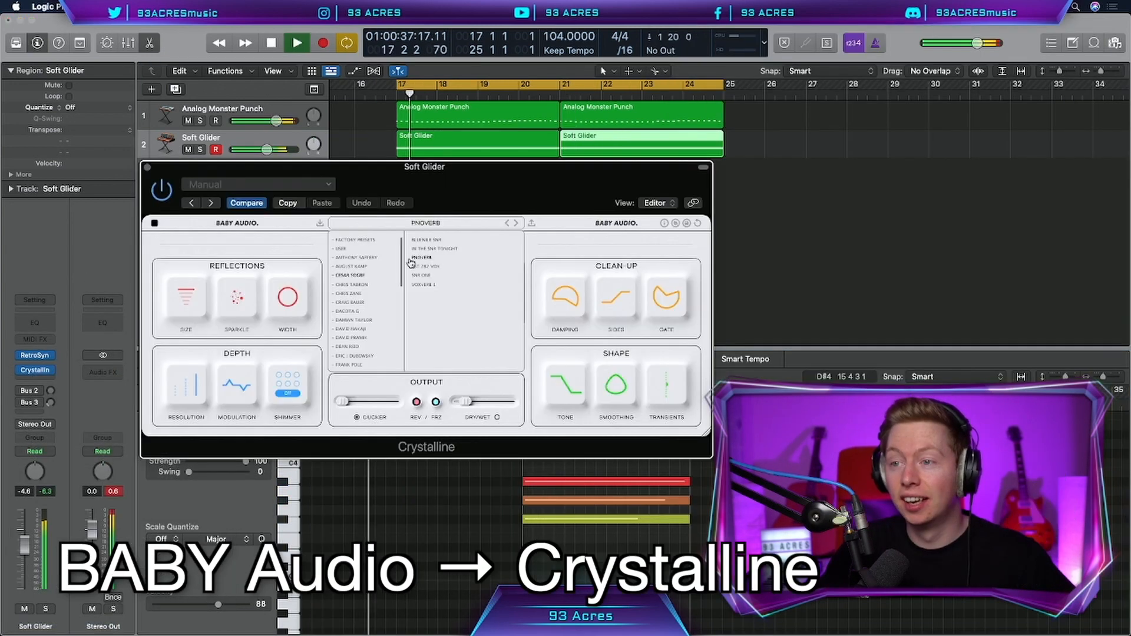
click(412, 267)
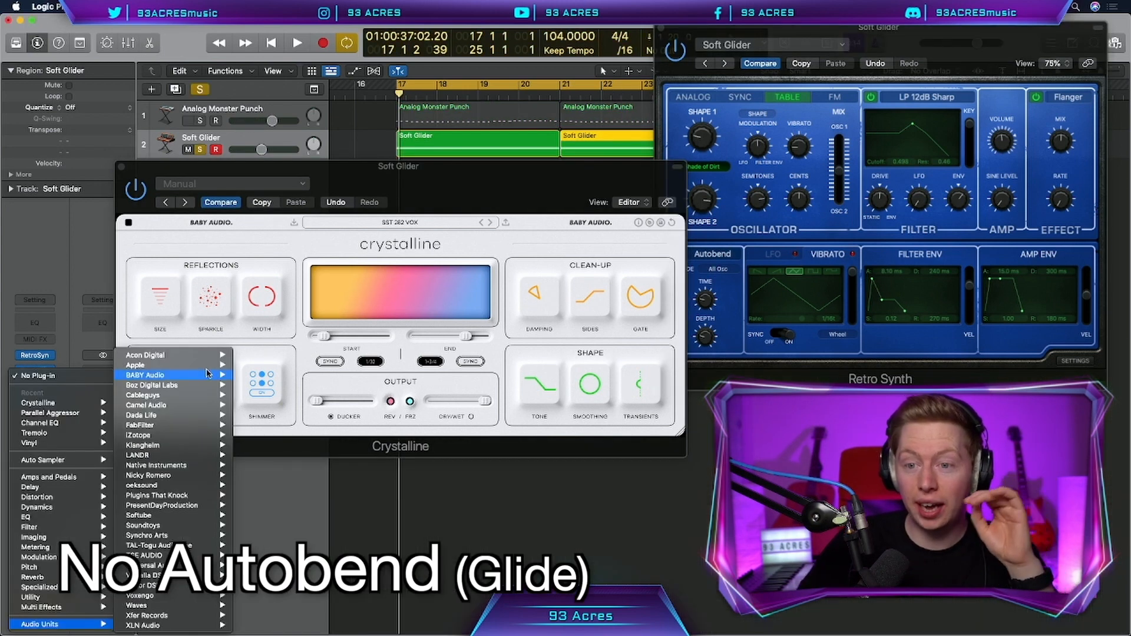
Insert the BABY Audio TAIP effect on the Soft Glider track after Crystalline.
mouse_move(211, 375)
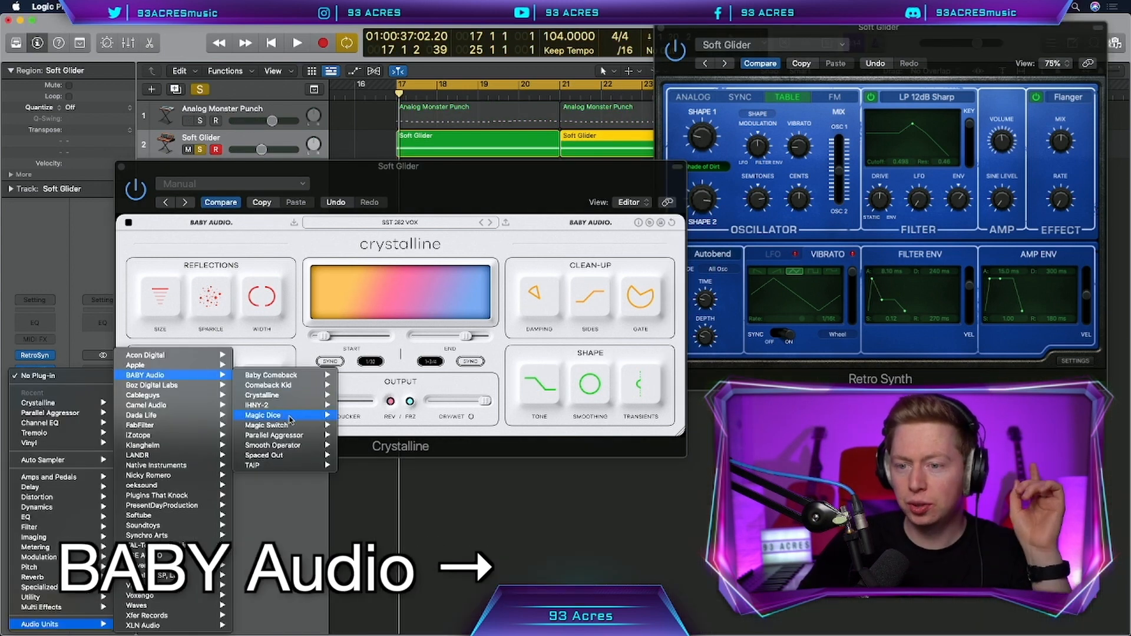
mouse_move(259, 465)
click(353, 465)
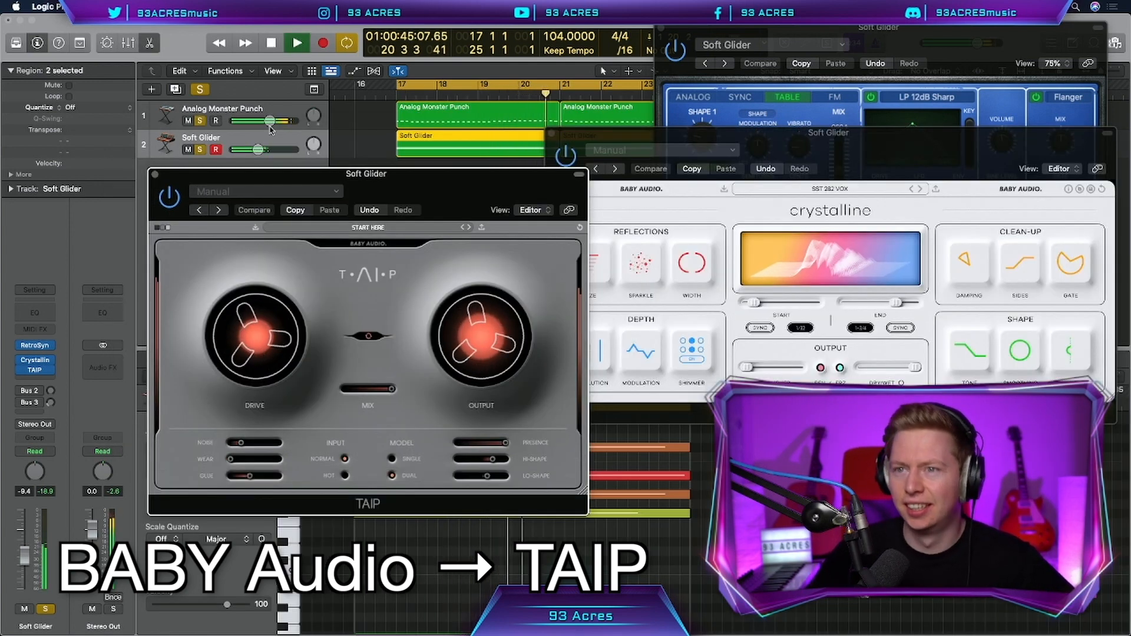
key(space)
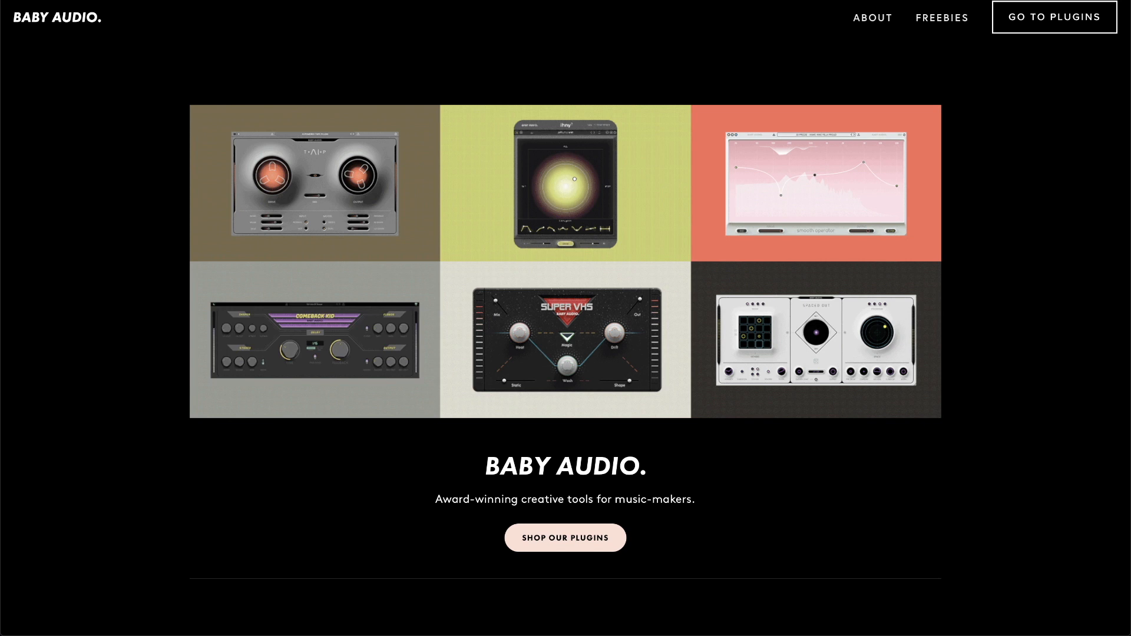
Switch to the BABY Audio website and open its Freebies page.
click(942, 19)
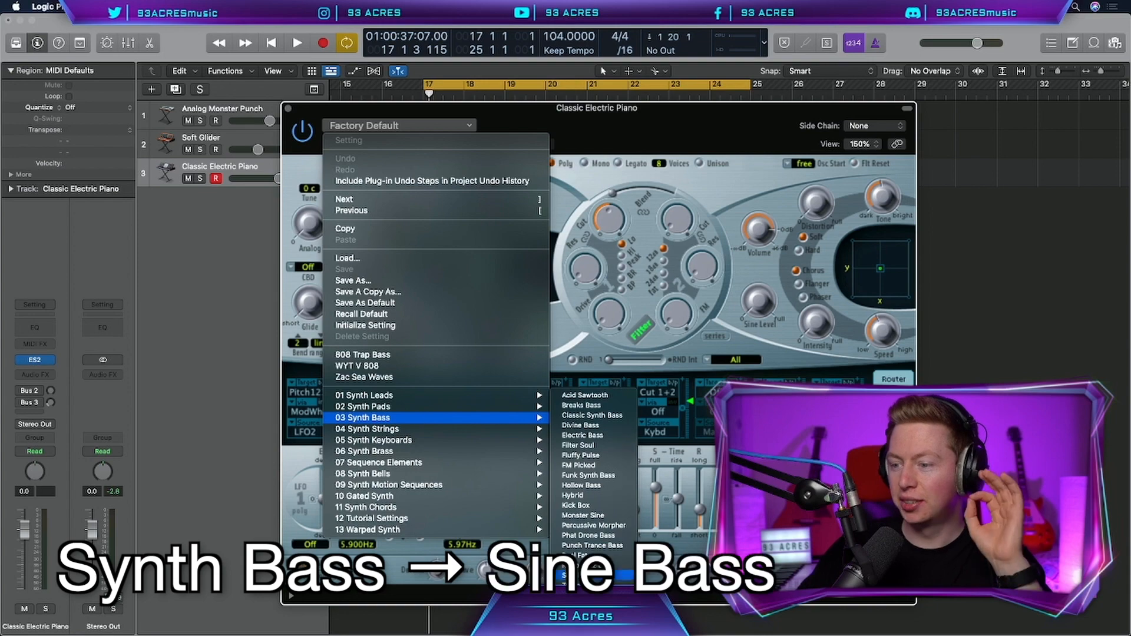
Load the Synth Bass preset Sine Bass in ES2 on the third track.
click(583, 575)
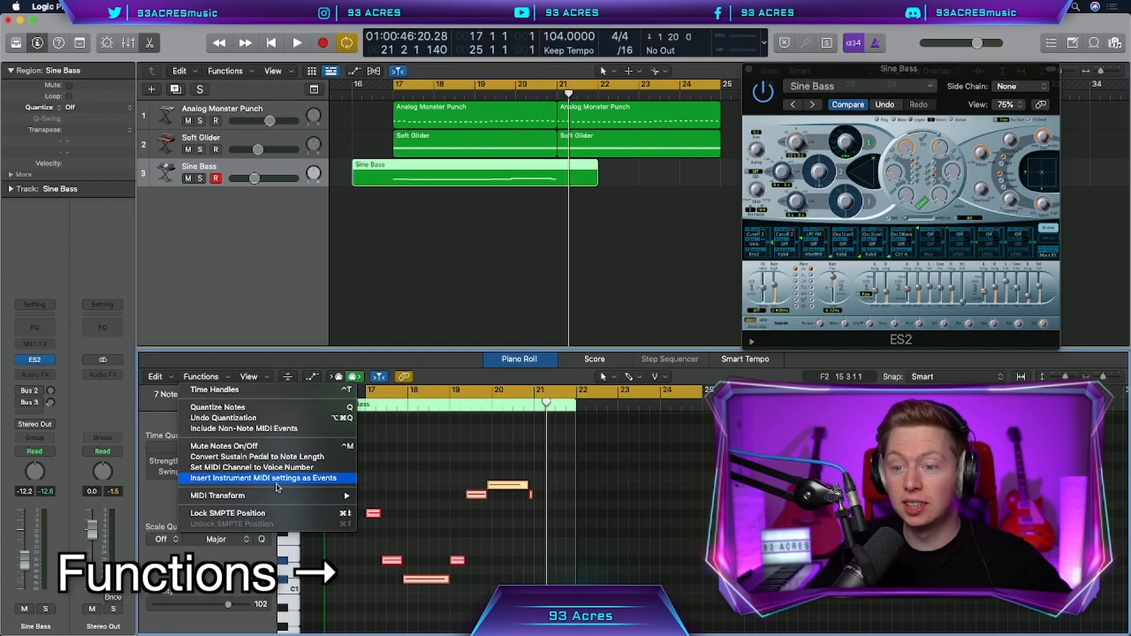
Give the recorded Sine Bass notes a uniform velocity with a MIDI Transform and duplicate the four-bar region.
mouse_move(330, 495)
click(409, 457)
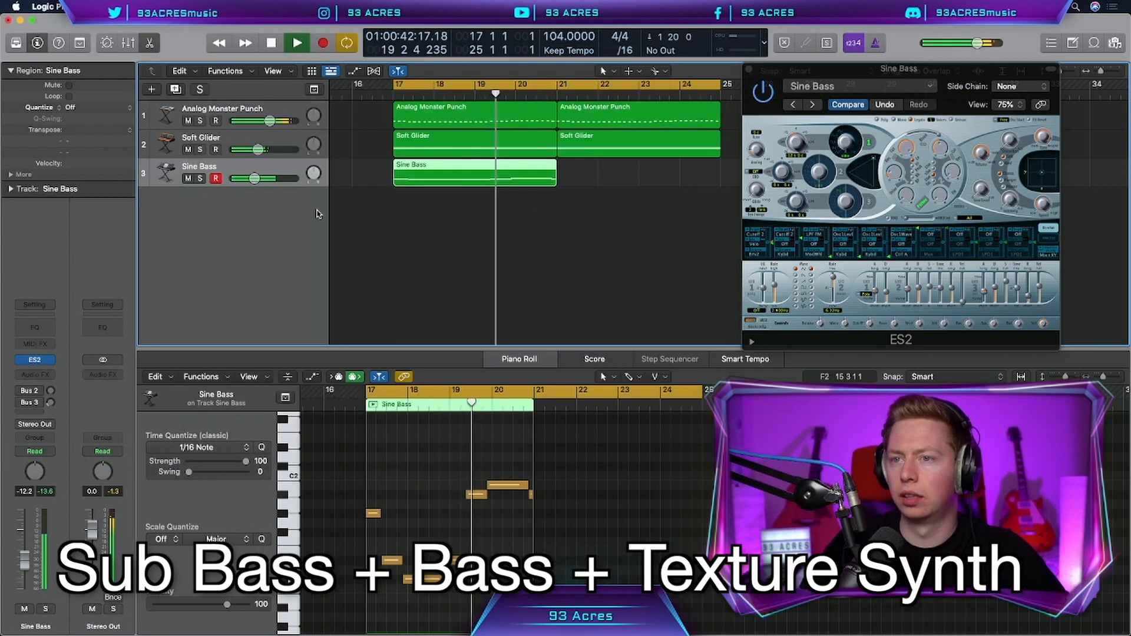
key(space)
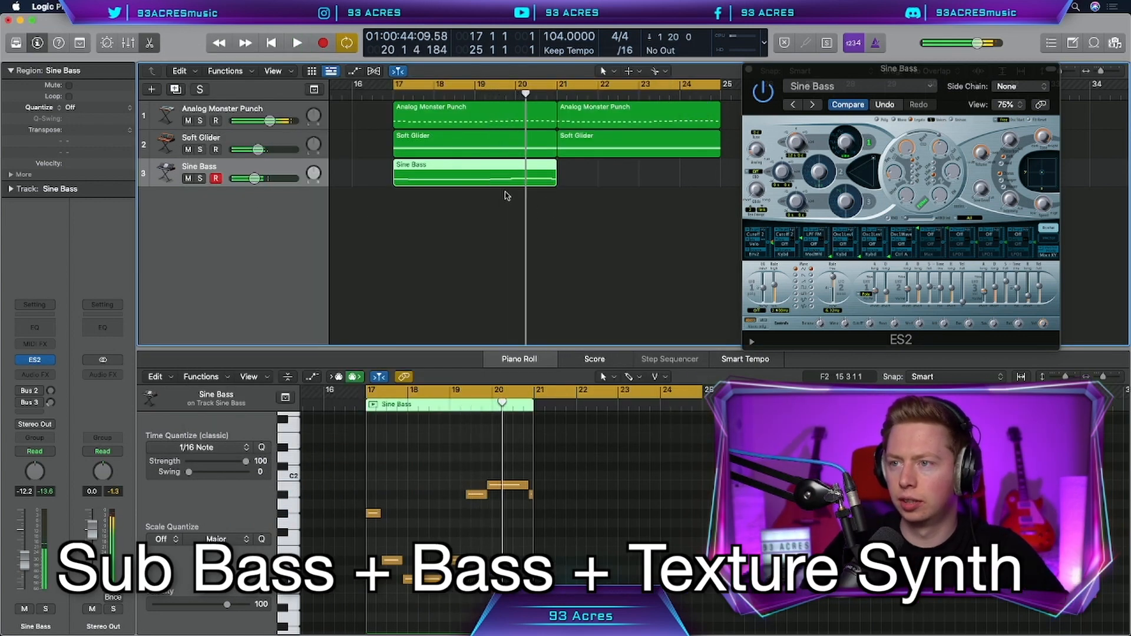
key(super+r)
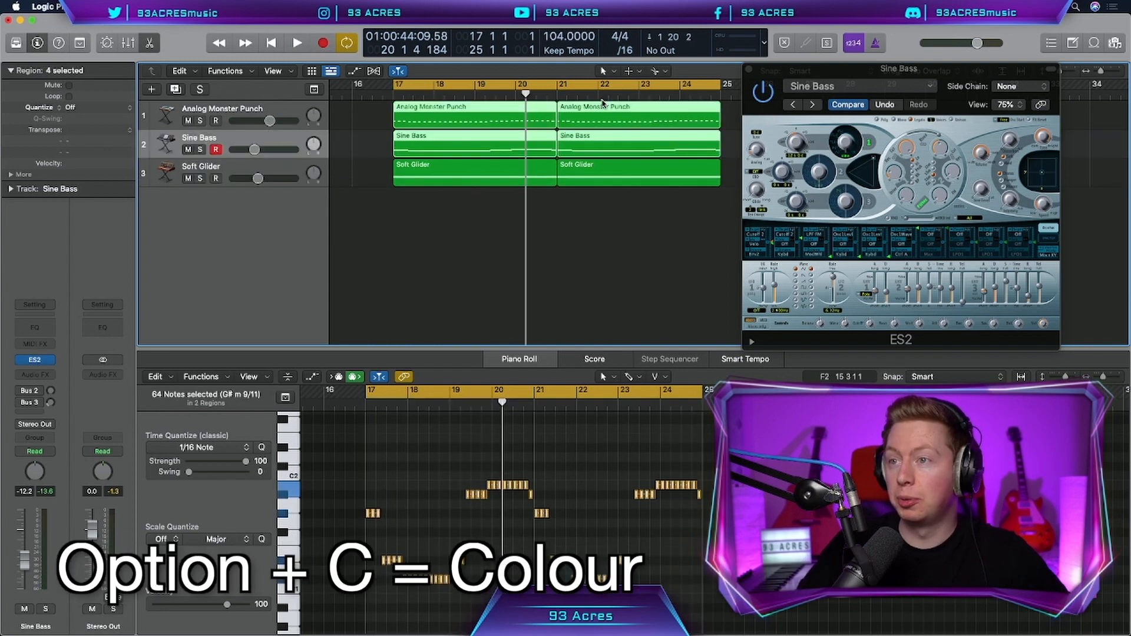
Colour the Analog Monster Punch and Sine Bass regions red and the Soft Glider regions orange.
key(alt+c)
click(357, 225)
click(200, 166)
click(374, 220)
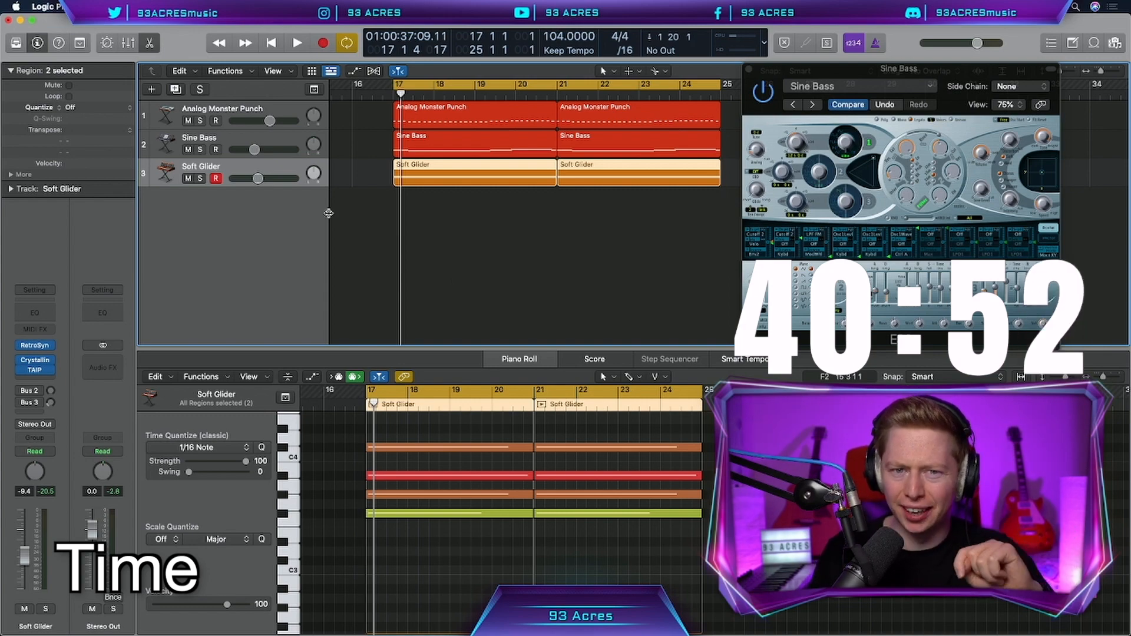
Create a fourth software instrument track and load Retro Synth with the Synth Keyboards preset Soft Glider.
key(alt+super+n)
click(744, 194)
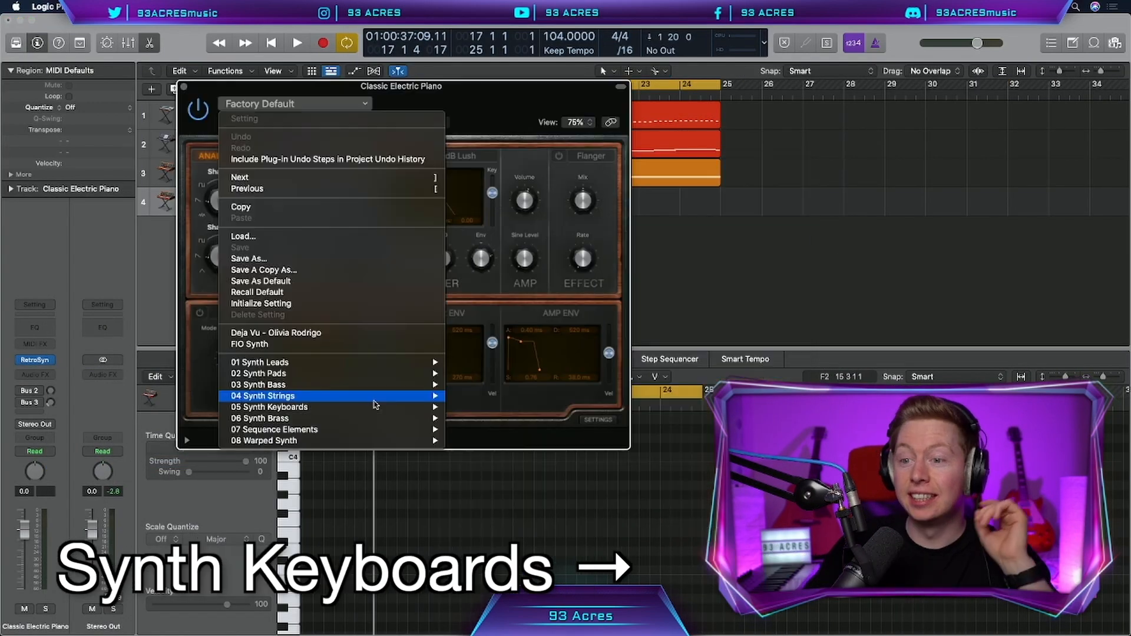
mouse_move(376, 408)
click(475, 517)
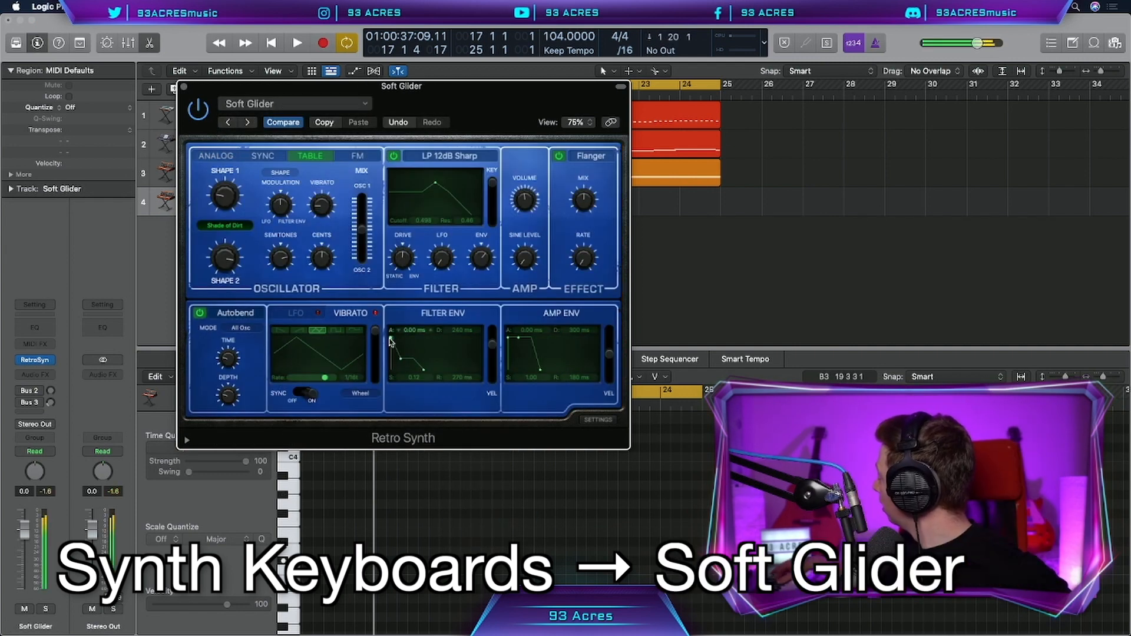
Switch the new Soft Glider to Analog, set filter resonance to about 0.52 and filter envelope attack to about 240 ms, and lengthen the amp attack.
click(216, 157)
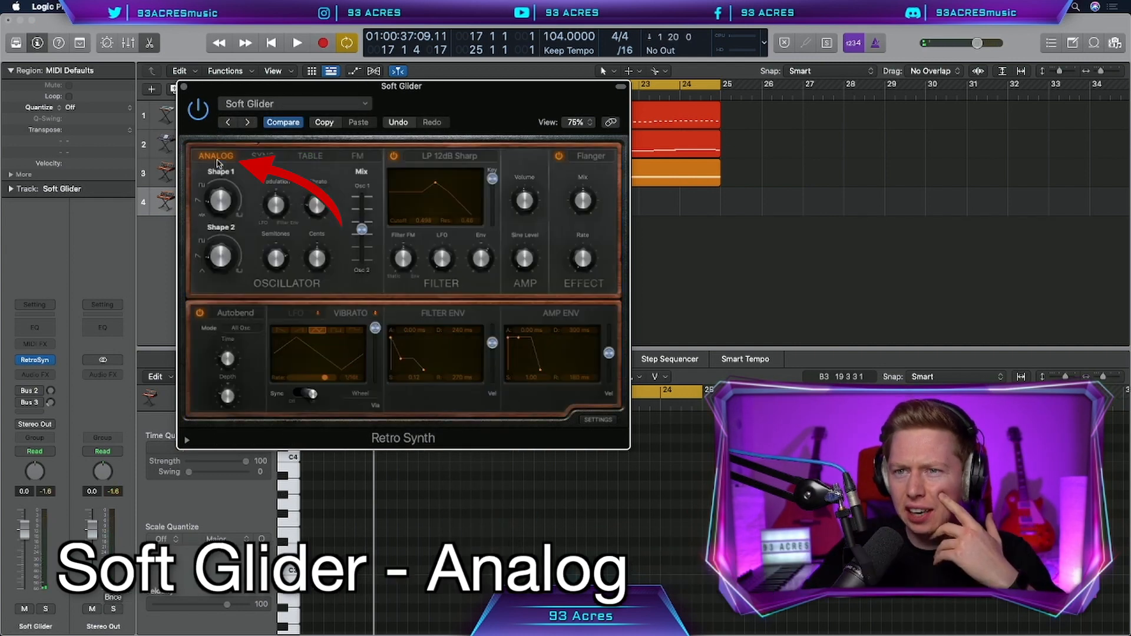
drag(435, 183, 437, 187)
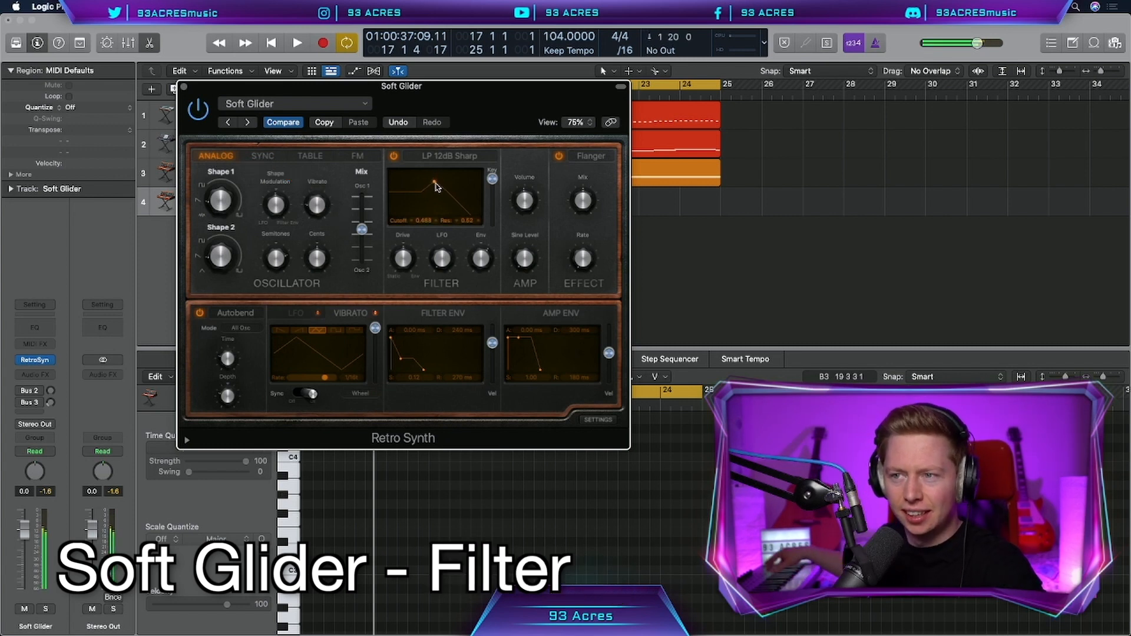
drag(391, 338, 427, 374)
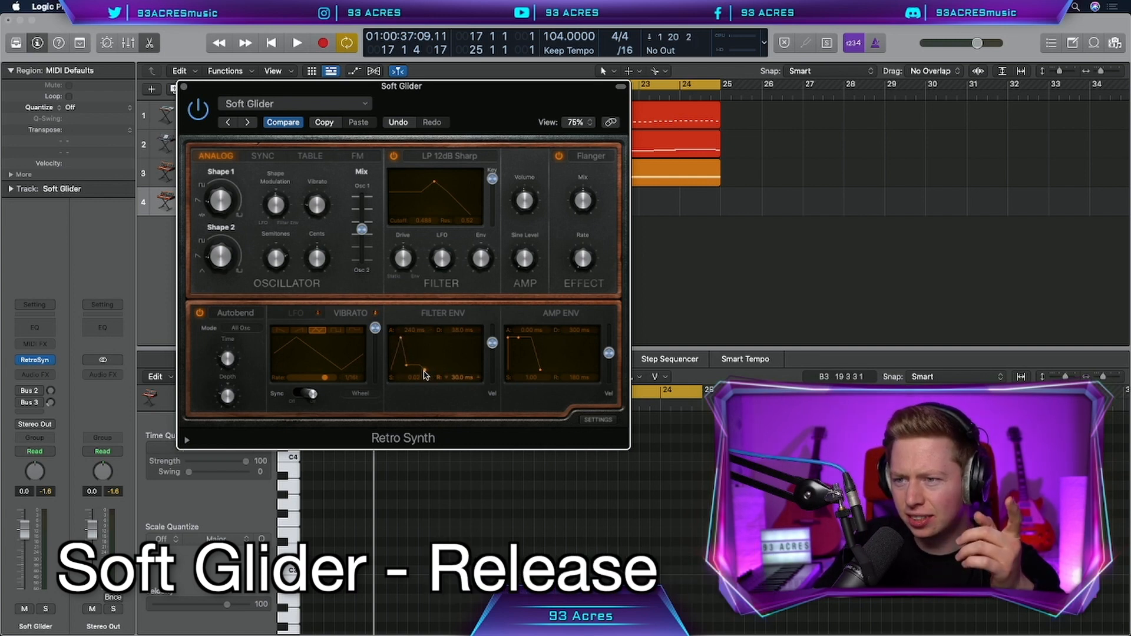
drag(509, 339, 512, 342)
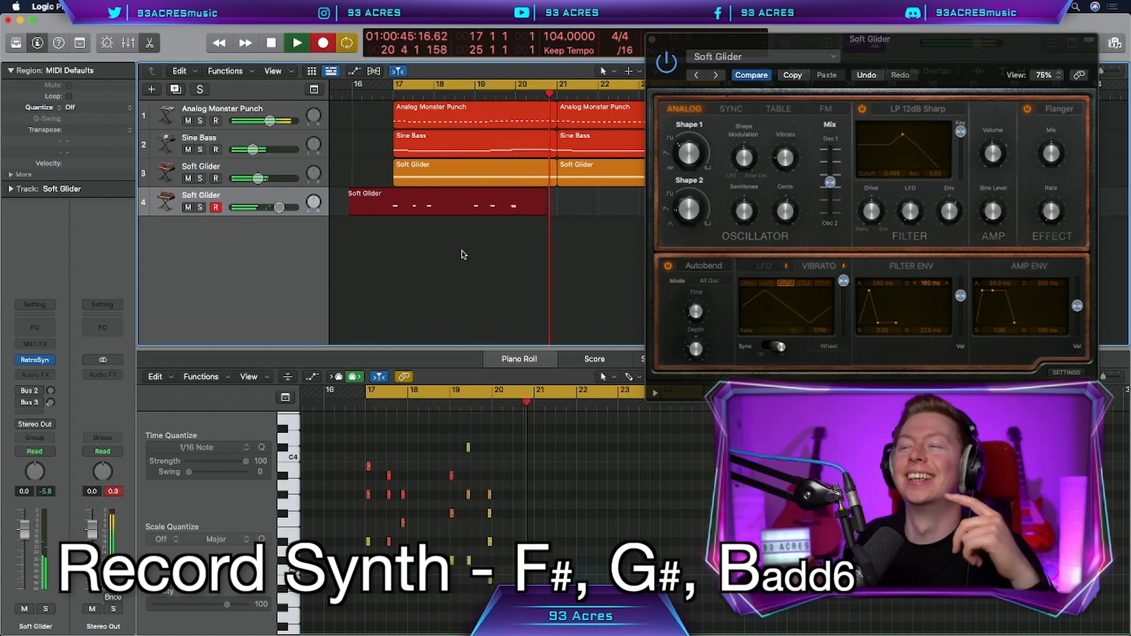
Stop recording, give the Soft Glider chord notes a fixed length with a MIDI Transform, and set their 1/16 quantize strength to 75.
key(space)
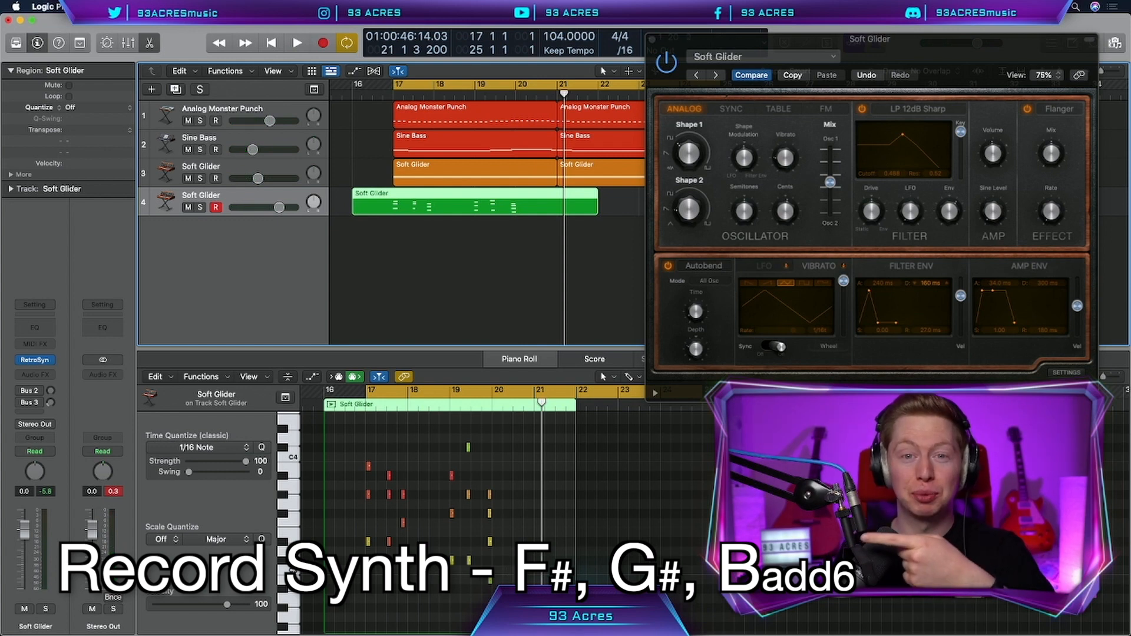
click(201, 376)
mouse_move(265, 495)
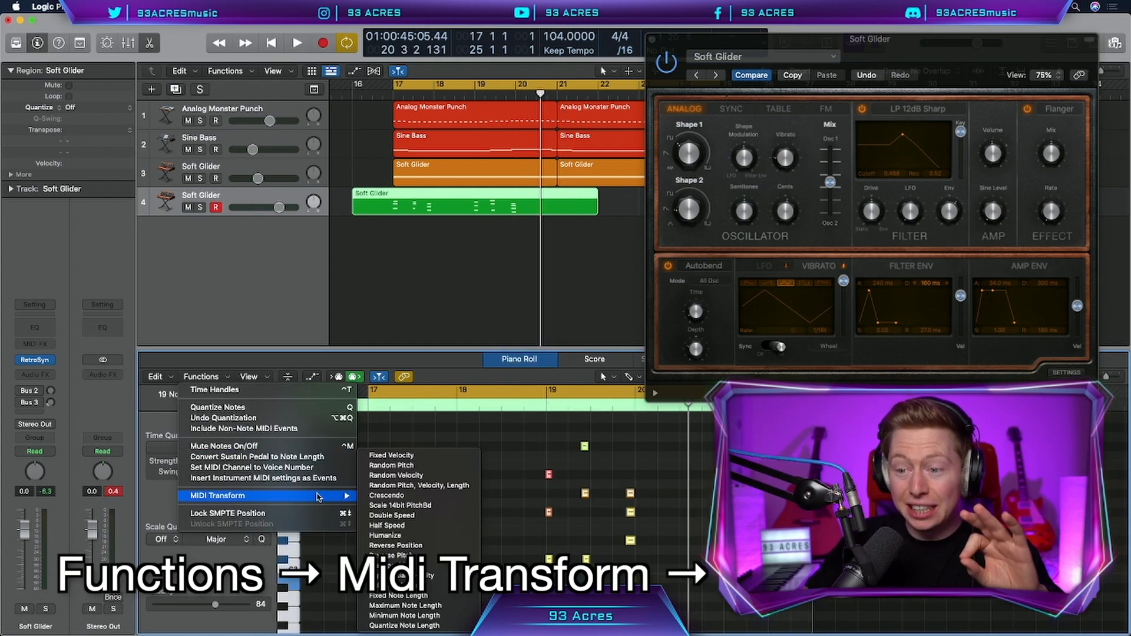
click(399, 595)
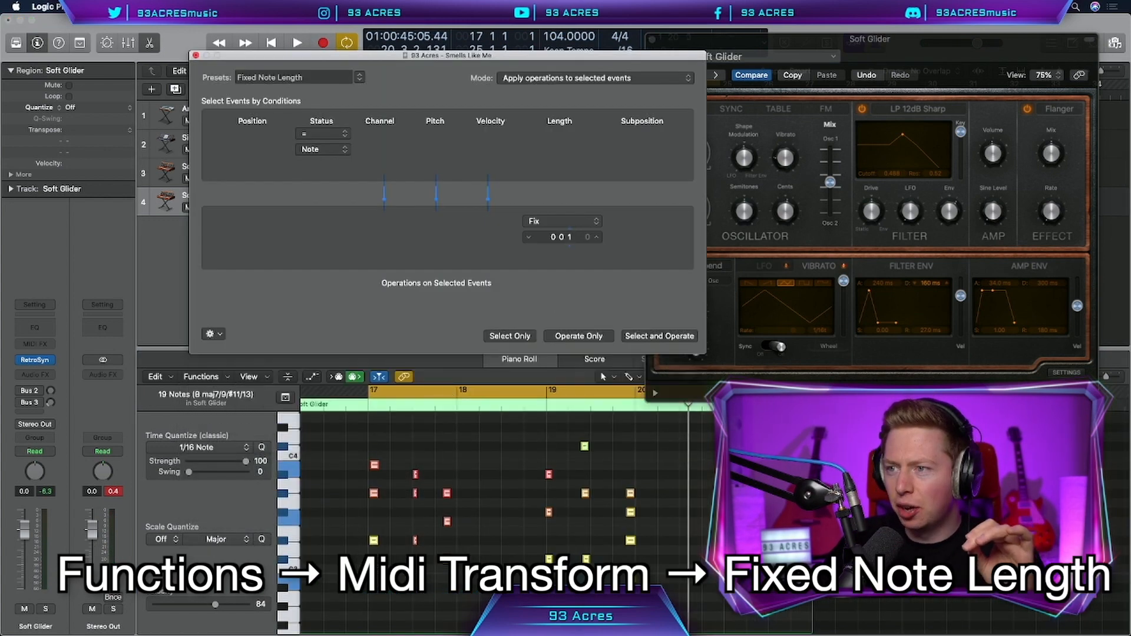
click(661, 336)
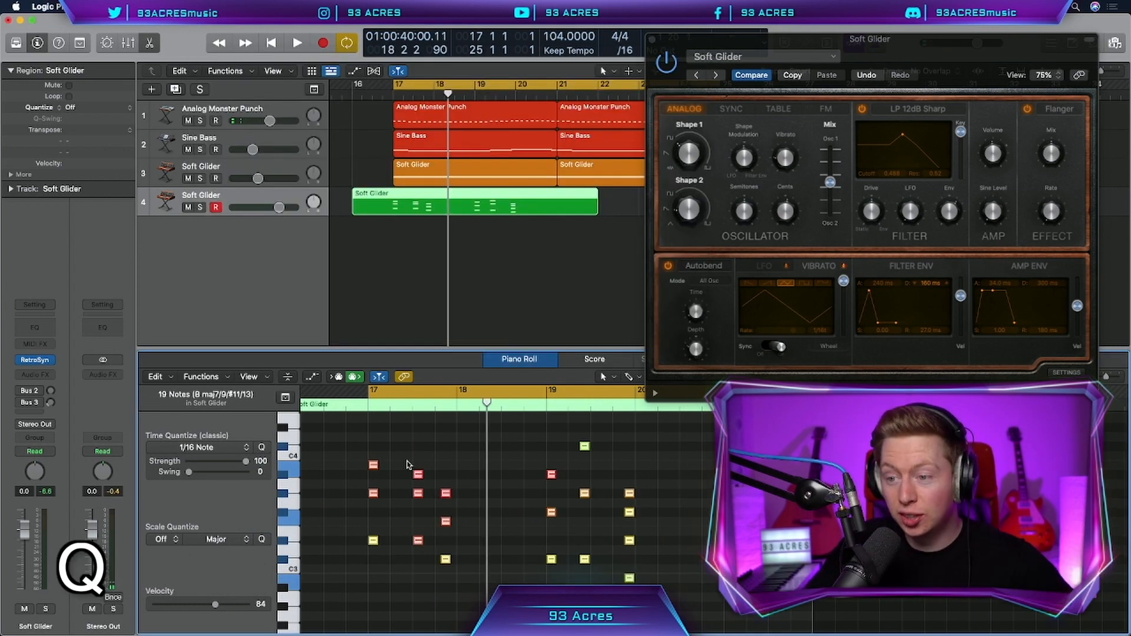
drag(245, 461, 231, 462)
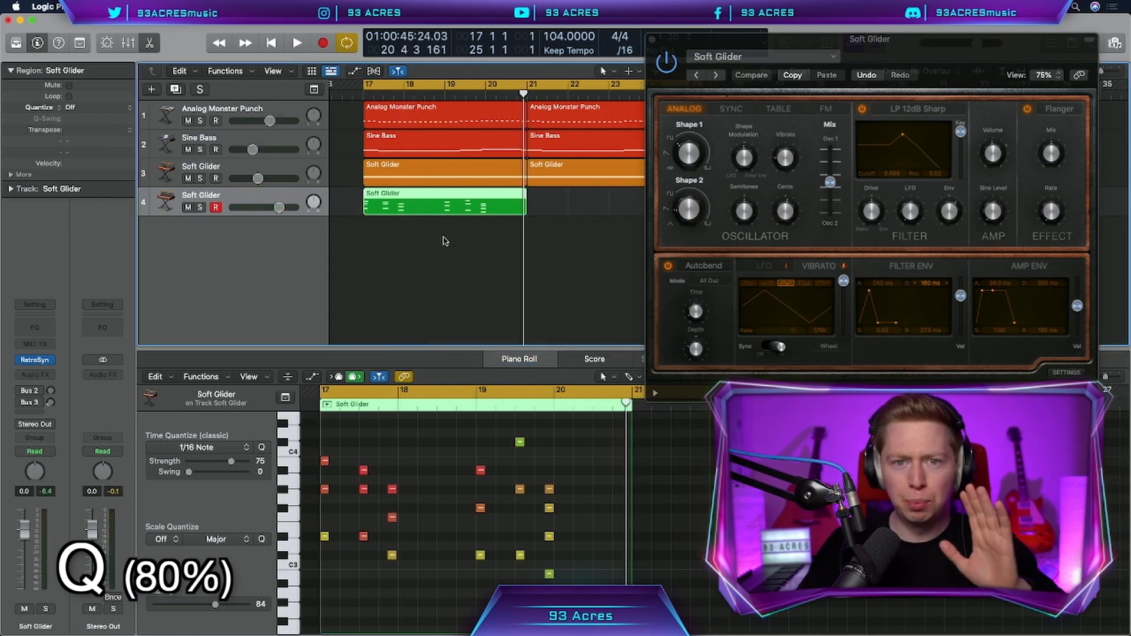
Insert the BABY Audio Spaced Out effect on the fourth track, the Soft Glider chord synth.
click(43, 375)
mouse_move(59, 621)
mouse_move(202, 377)
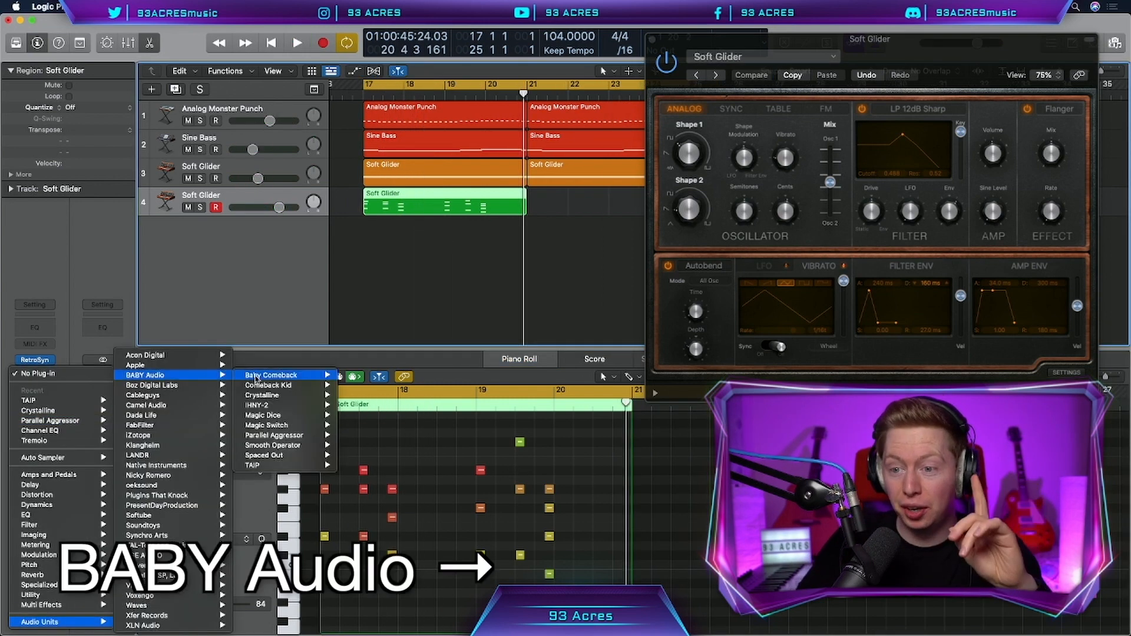
mouse_move(330, 455)
click(366, 455)
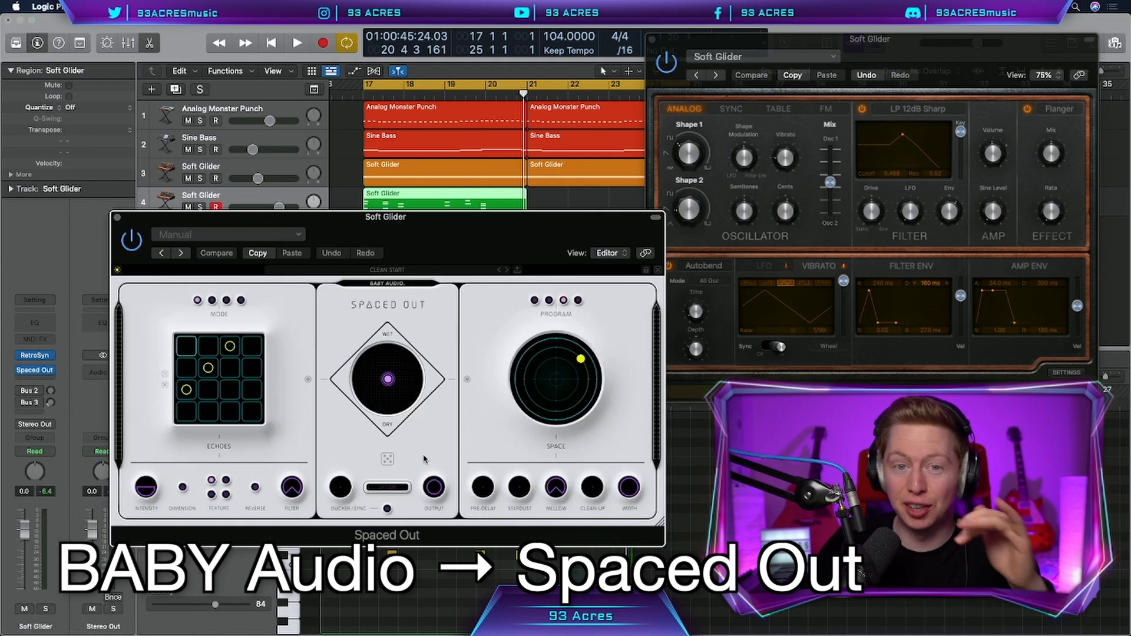
Generate random Spaced Out settings several times and audition them on the Soft Glider chords.
click(387, 460)
click(387, 460)
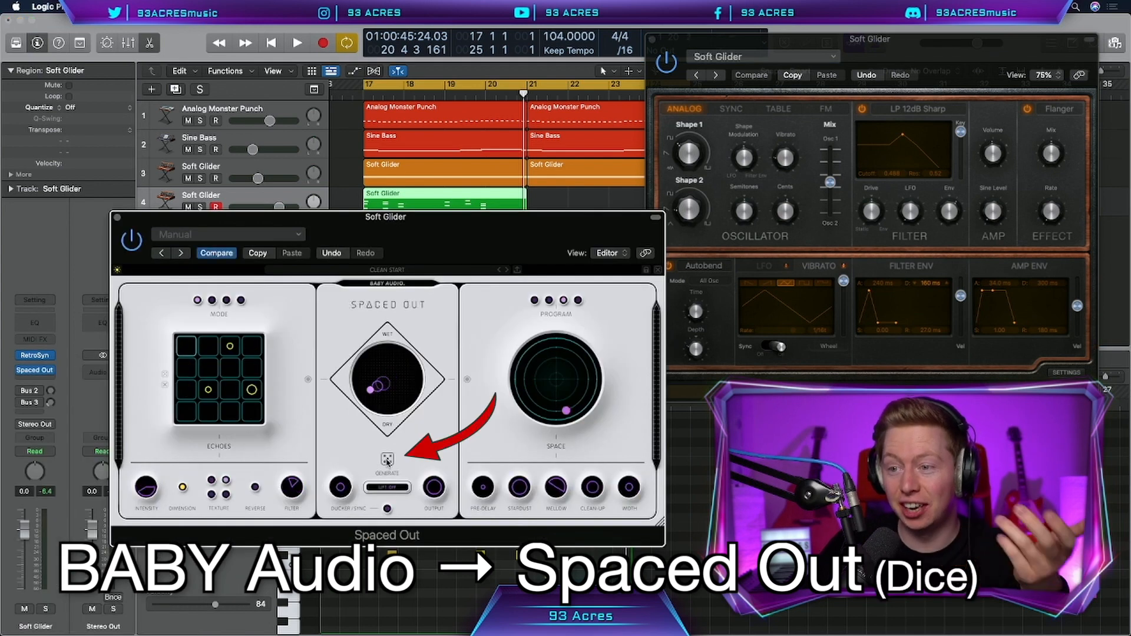
click(387, 459)
key(space)
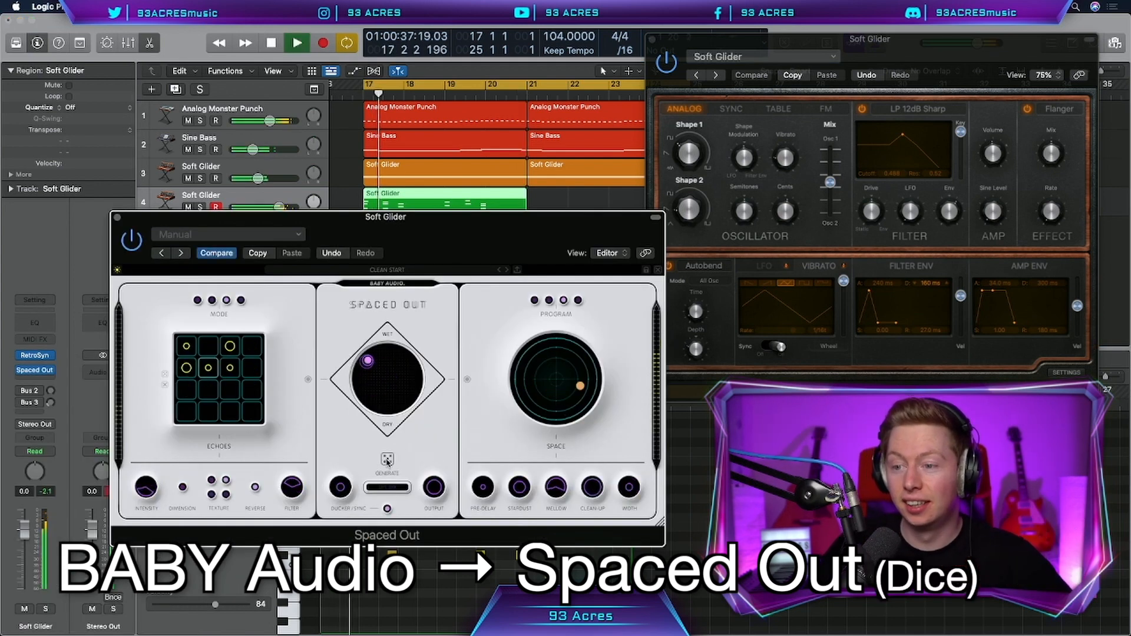
click(387, 461)
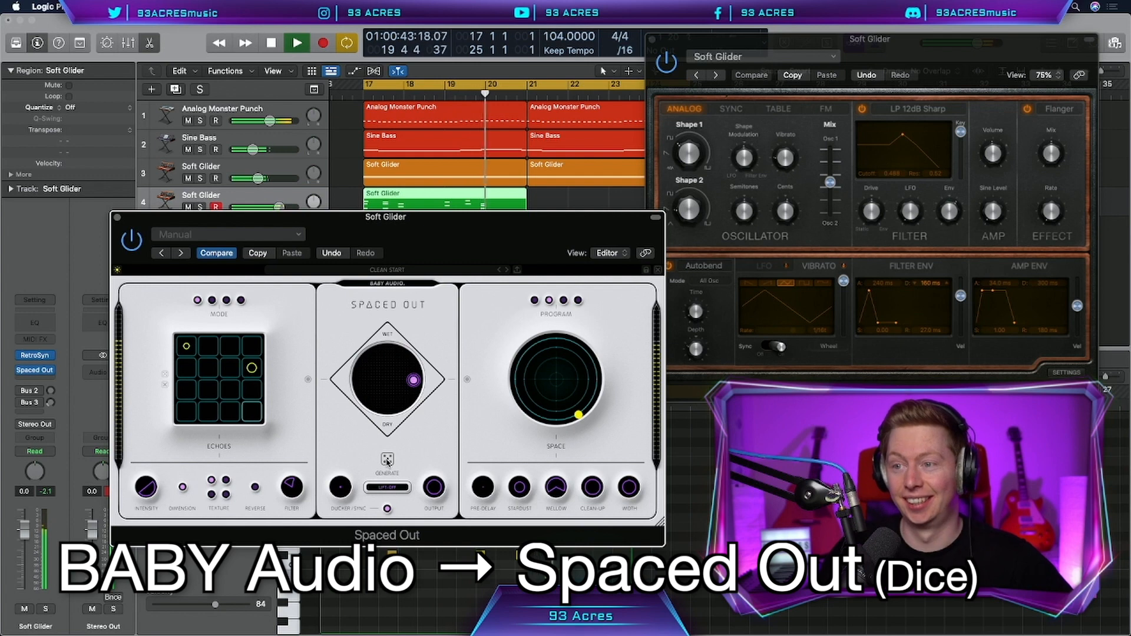
key(space)
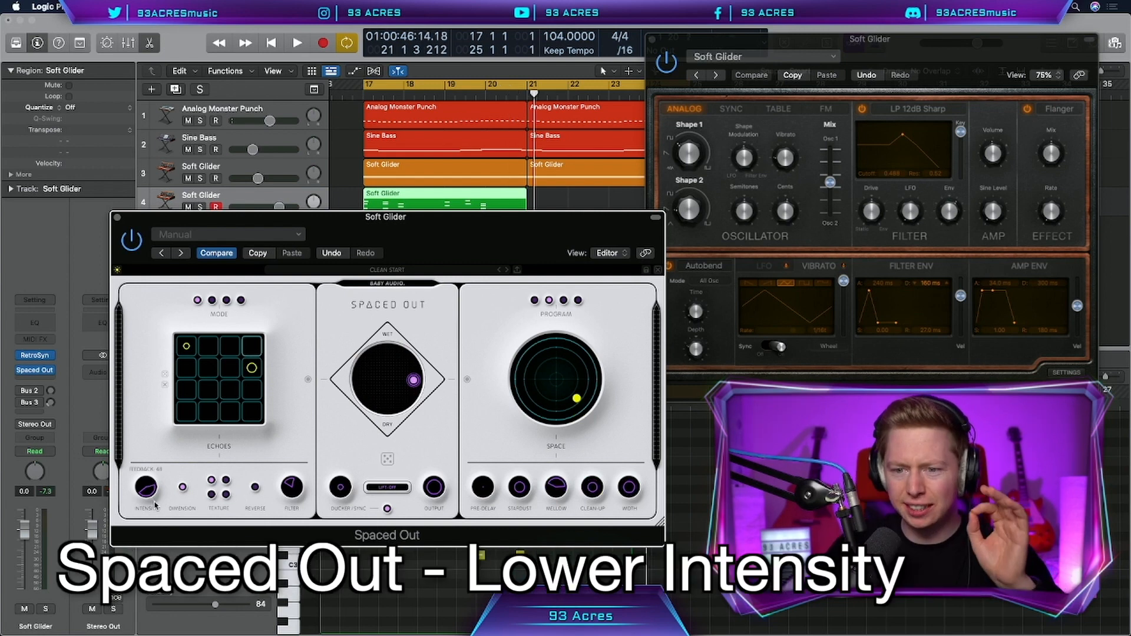
Move the Spaced Out mix point close to the centre, slightly towards the echoes, while listening to the loop.
drag(414, 379, 378, 380)
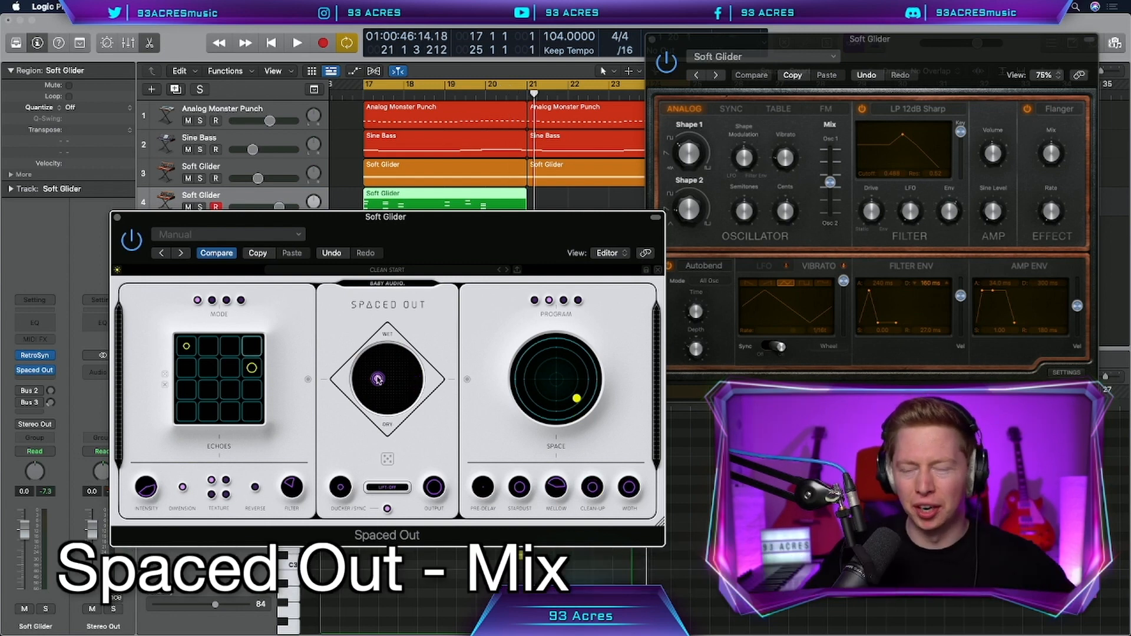
key(space)
drag(380, 363, 379, 387)
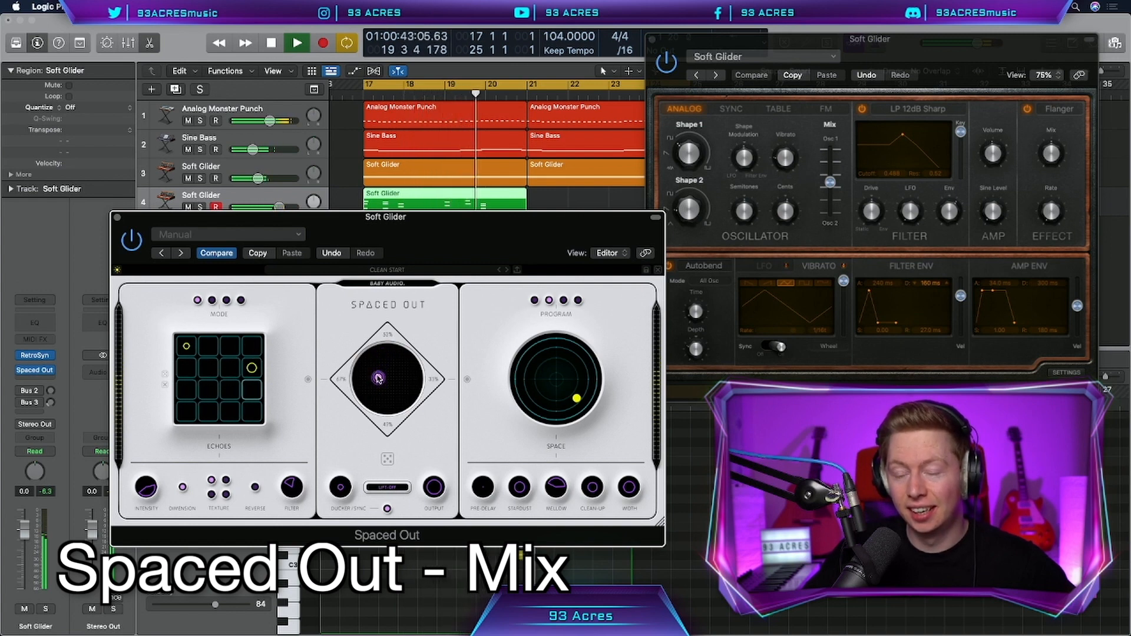
key(space)
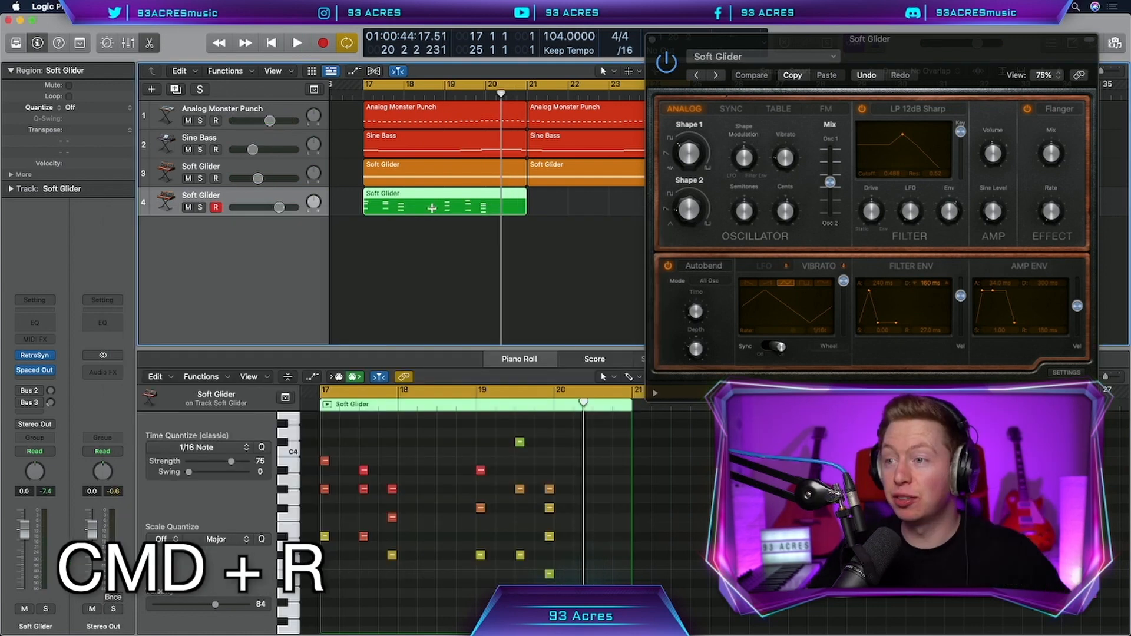
Repeat the four-bar Soft Glider chord region once from bar 21 and save the project.
key(super+r)
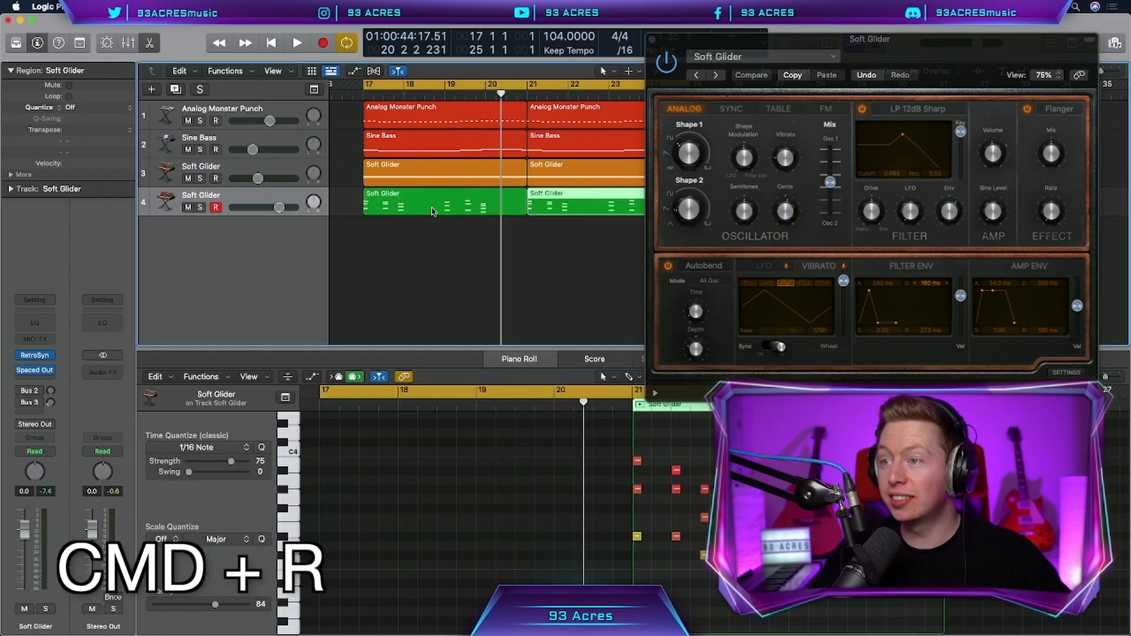
key(super+s)
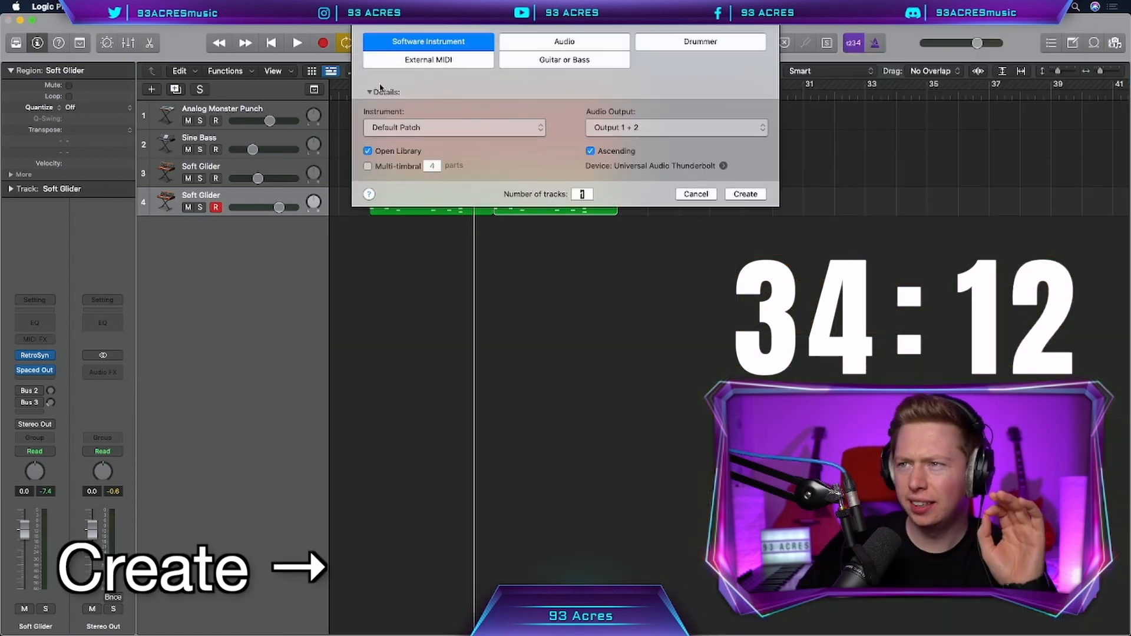
Create a fifth software instrument track and load Digital Suburban's Dexed with preset 14, -ANALOG 1-.
key(Return)
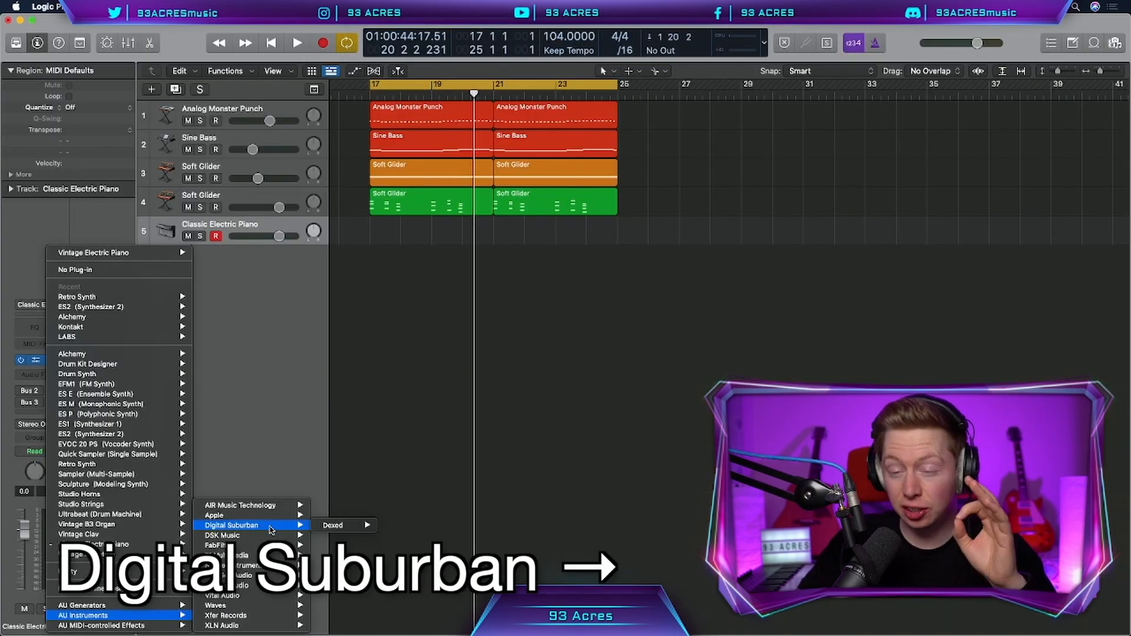
click(329, 525)
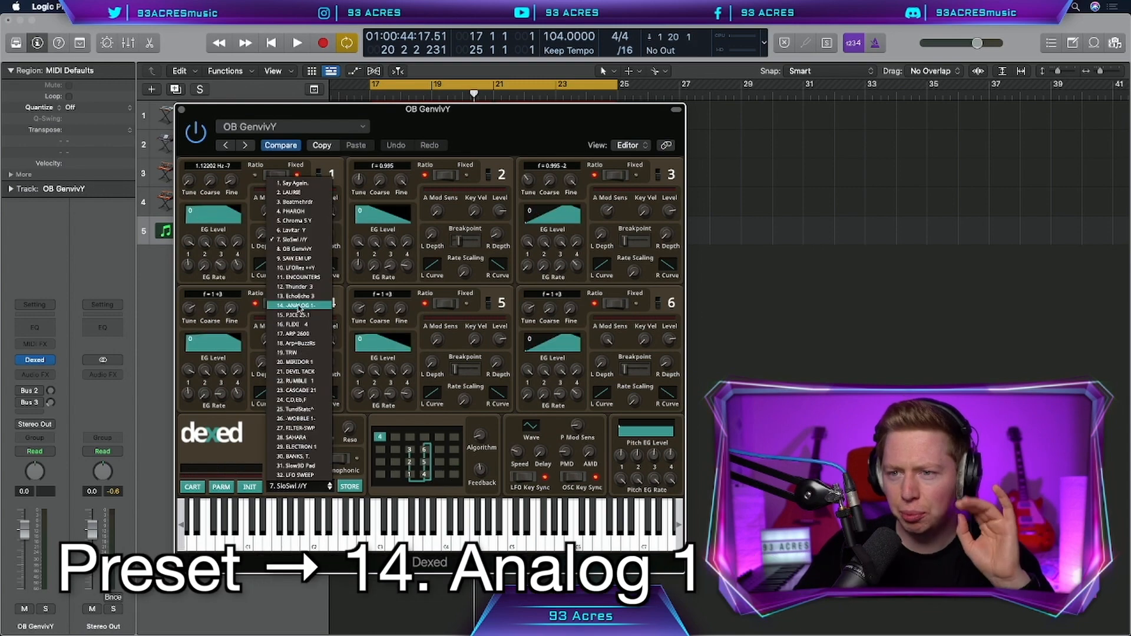
click(298, 306)
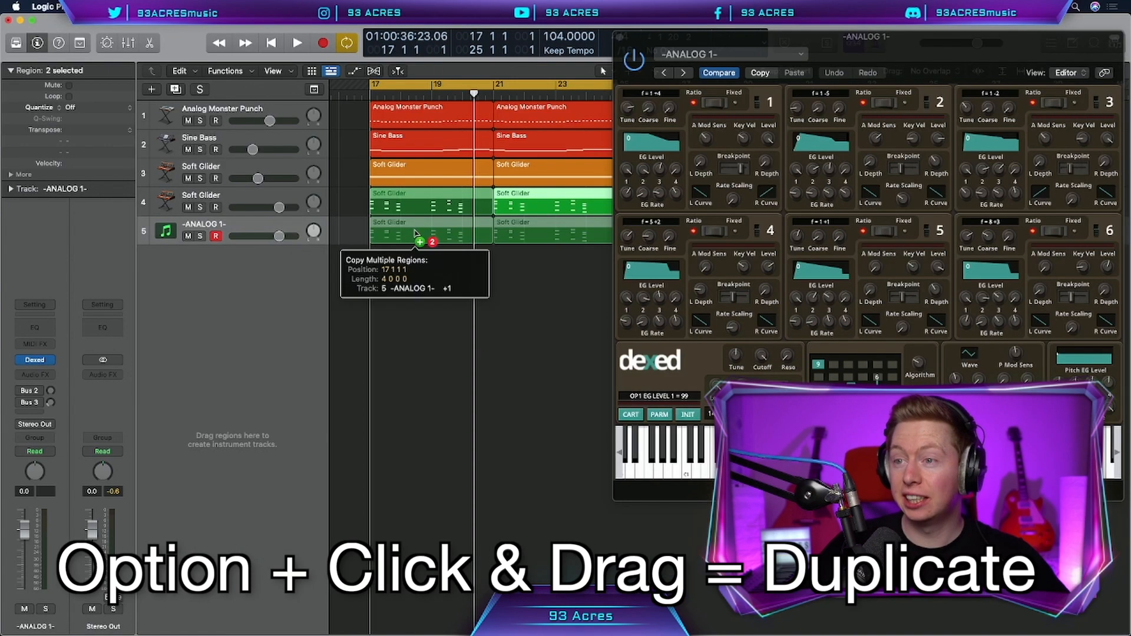
Copy both Soft Glider chord regions to the -ANALOG 1- track and lower its volume to -15.2 dB, soloed together with the chord synth.
drag(413, 234, 414, 236)
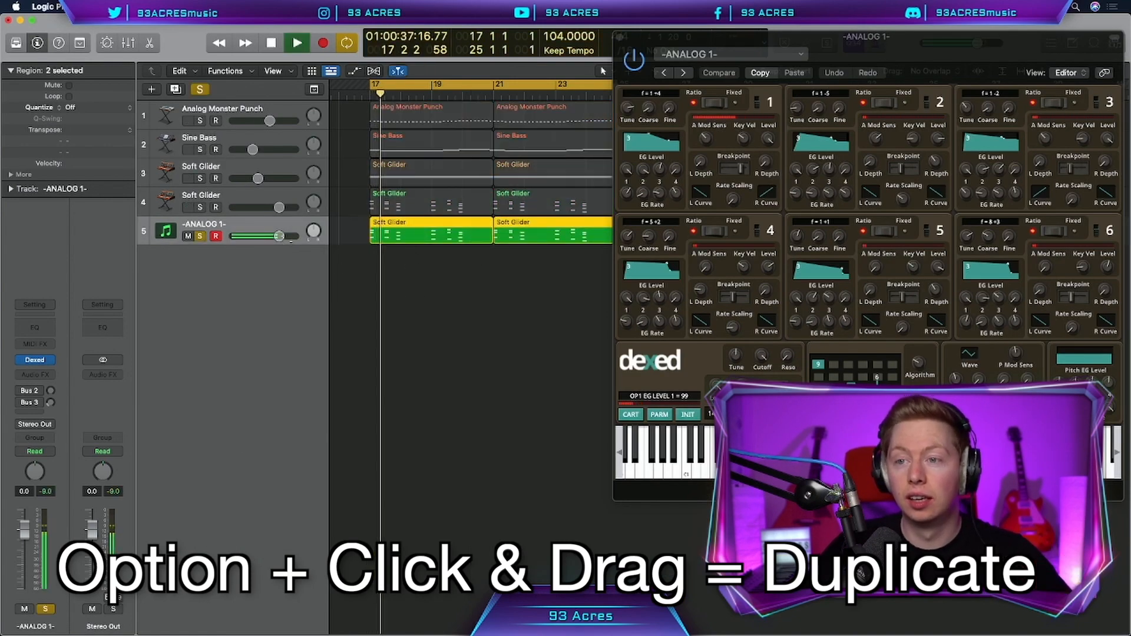
drag(279, 236, 257, 236)
click(199, 207)
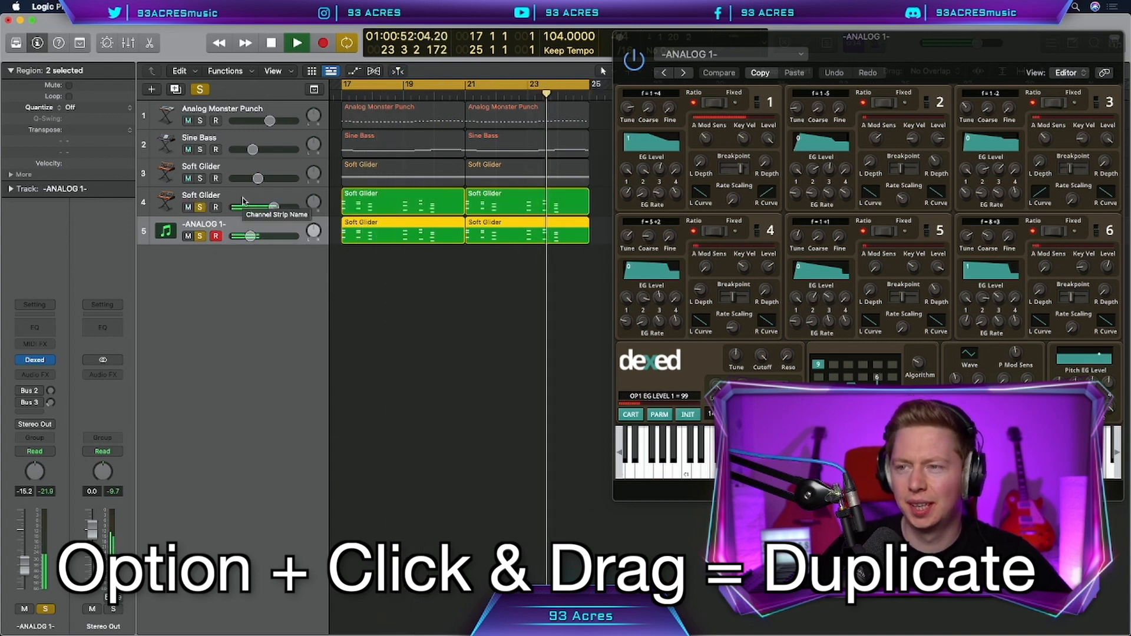
key(space)
Copy Spaced Out from the Soft Glider chord channel to the -ANALOG 1- channel in the Mixer and play back the blended synths.
key(x)
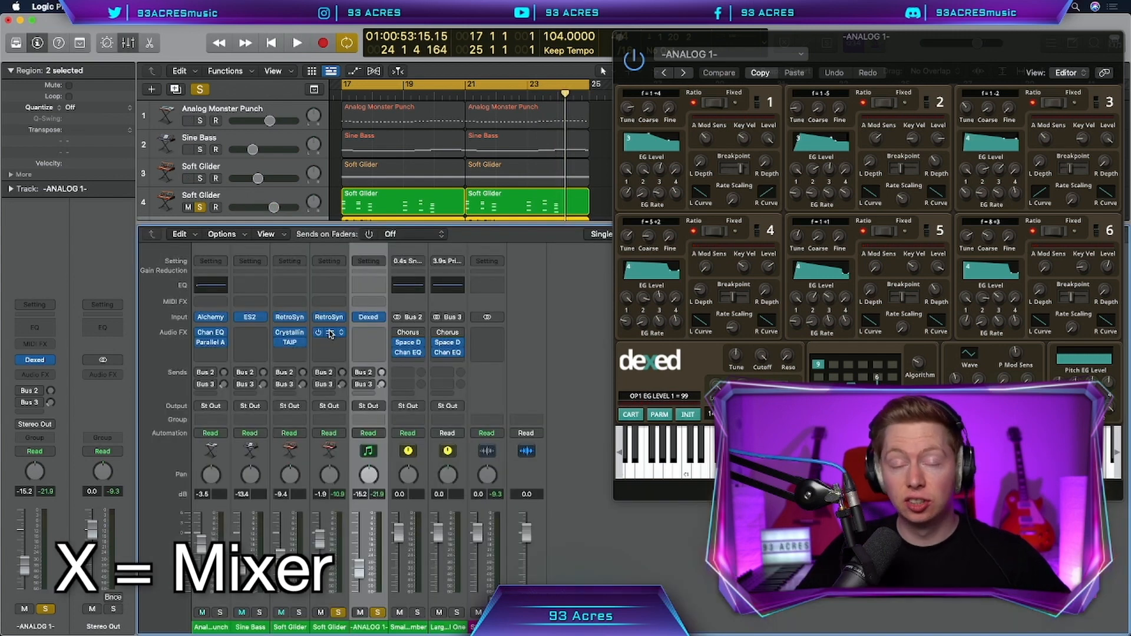
drag(330, 336, 371, 337)
click(371, 336)
key(space)
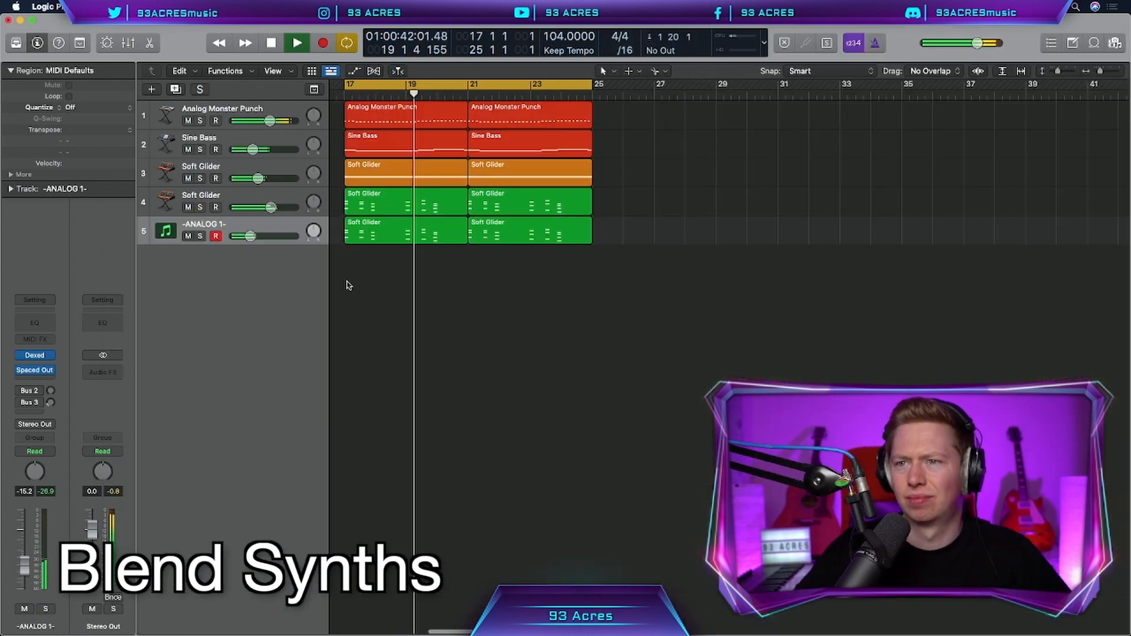
scroll(349, 285, left, 1)
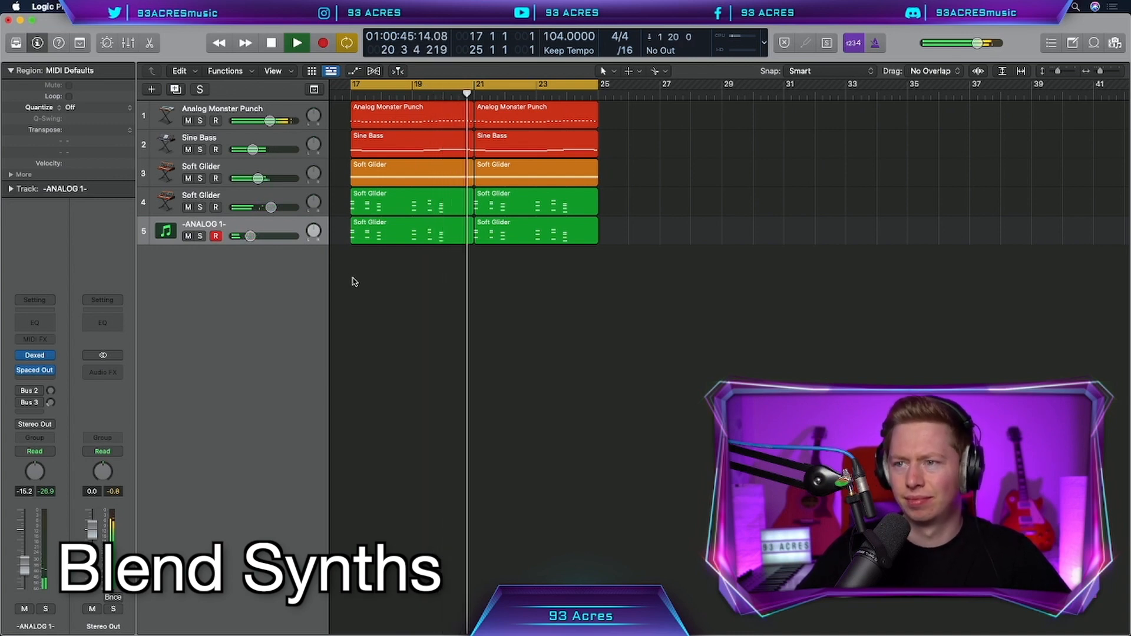
key(space)
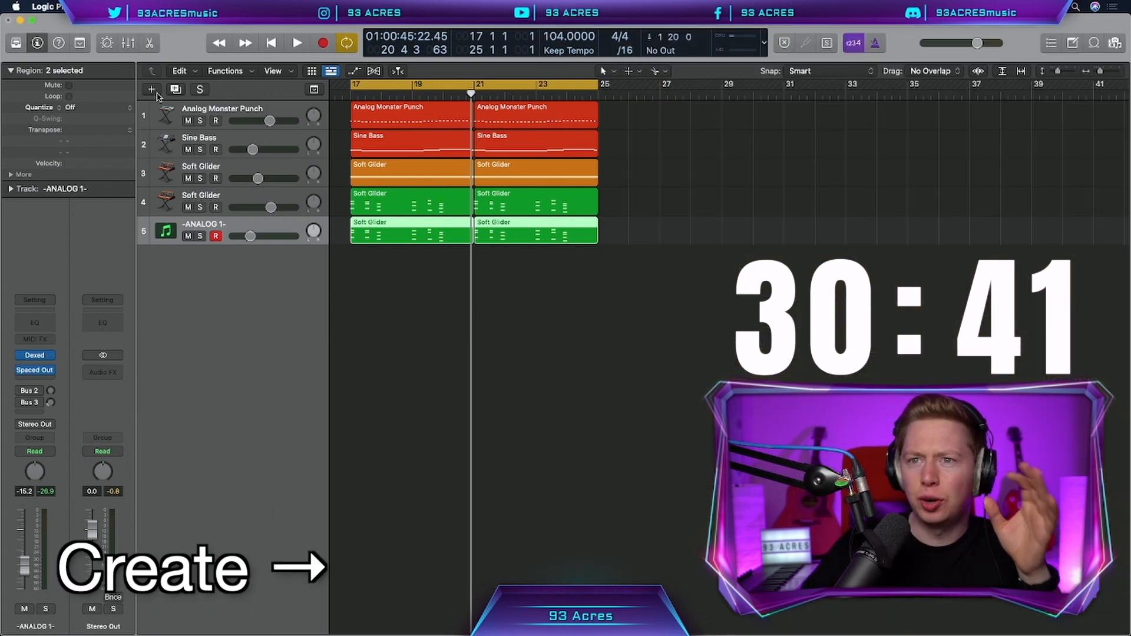
Create a sixth software instrument track and load the Detroit Garage+ patch from the Drum Kit Producer Kits.
key(super+alt+n)
key(Return)
click(76, 269)
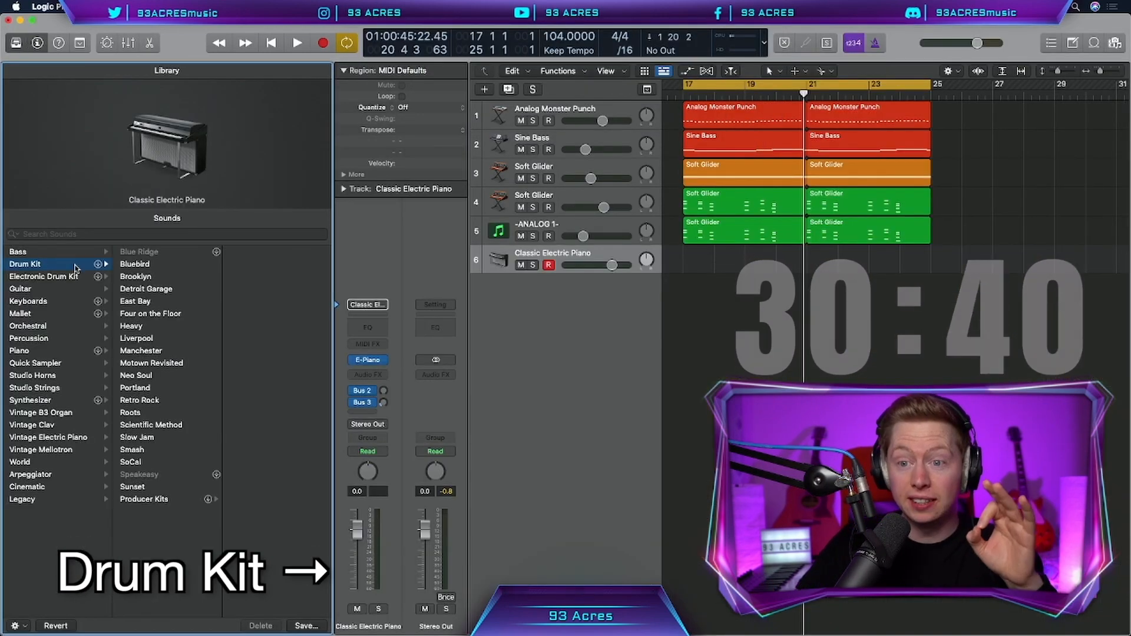
click(144, 499)
click(261, 316)
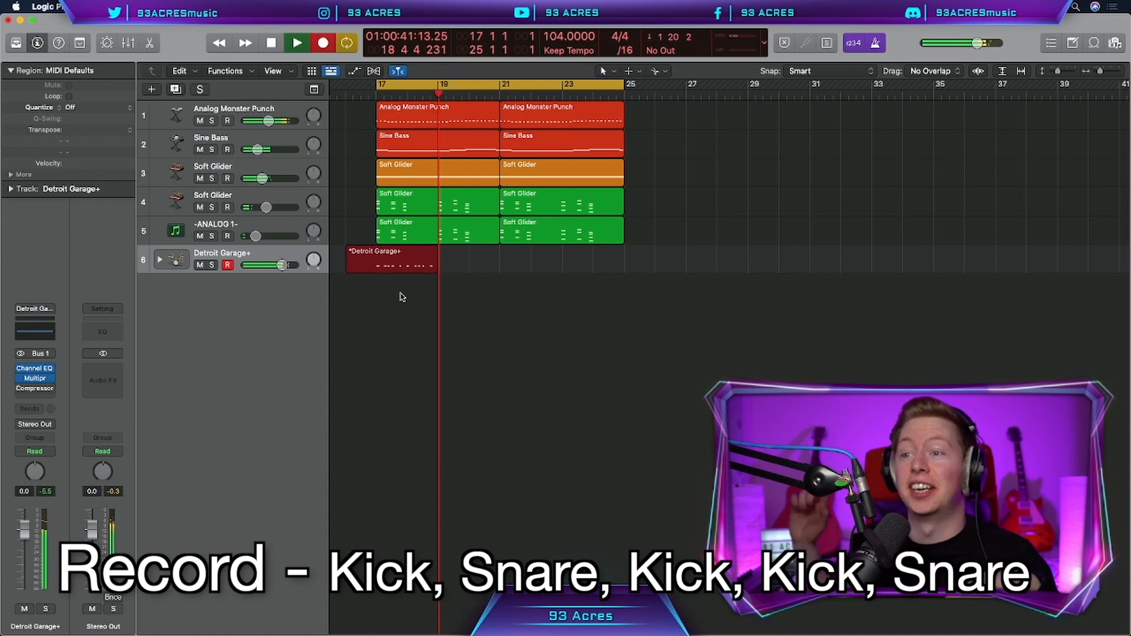
Stop the kick and snare recording and nudge the Snare Rimshot notes slightly to form a snare flam.
key(space)
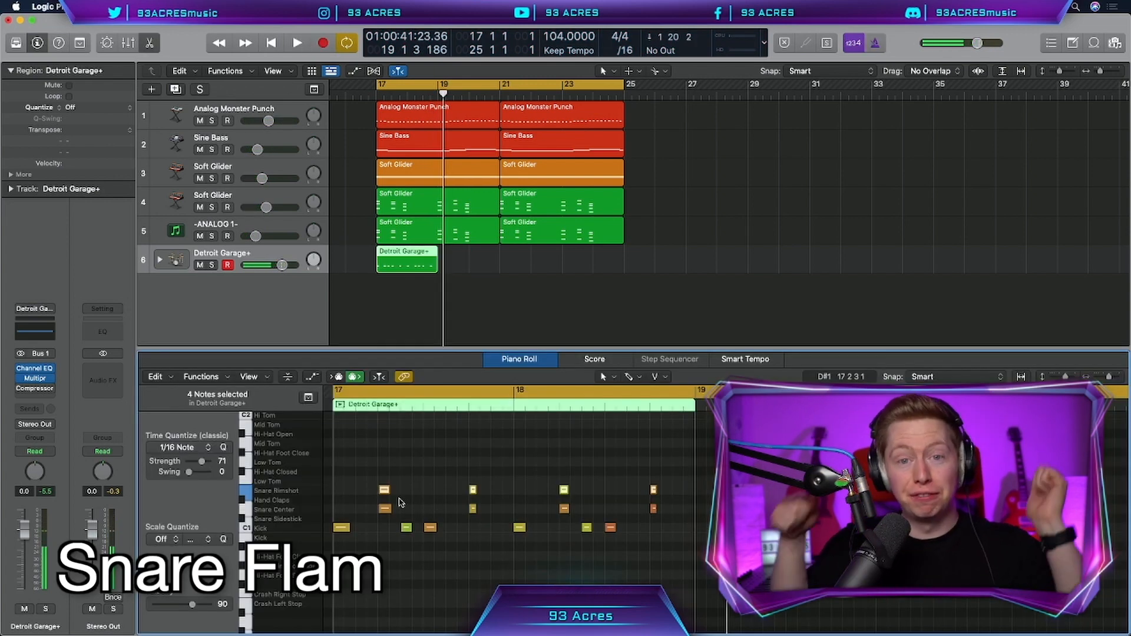
click(493, 491)
drag(493, 491, 496, 492)
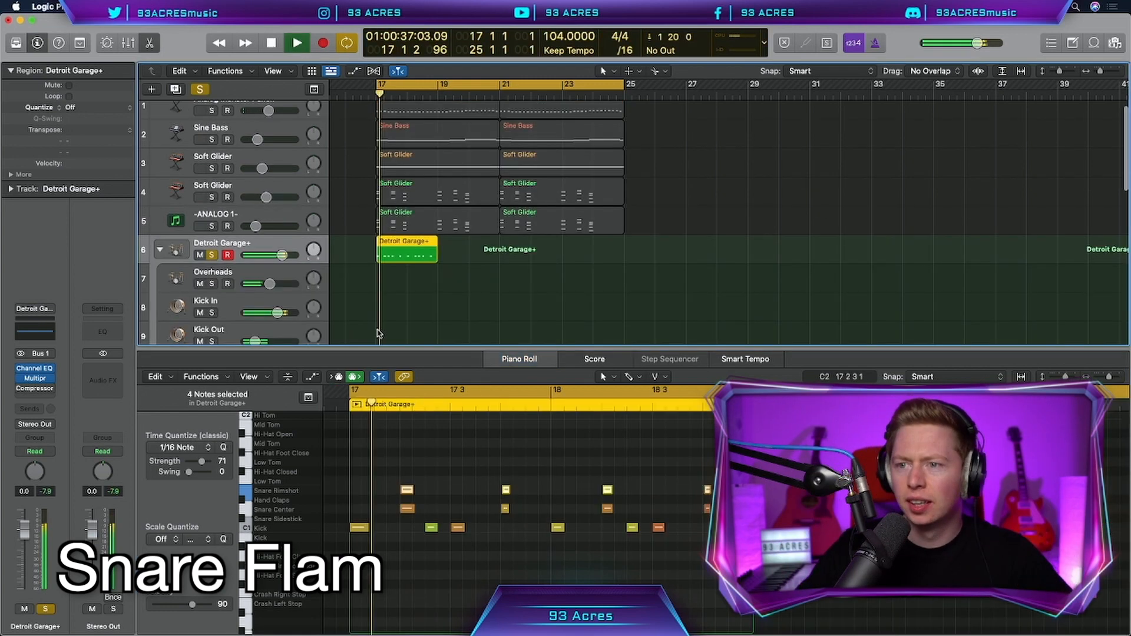
Mute the Overheads, Kick Out, Snare Bottom, Room A and Leak channels of the Detroit Garage+ kit and audition the beat.
scroll(379, 334, down, 3)
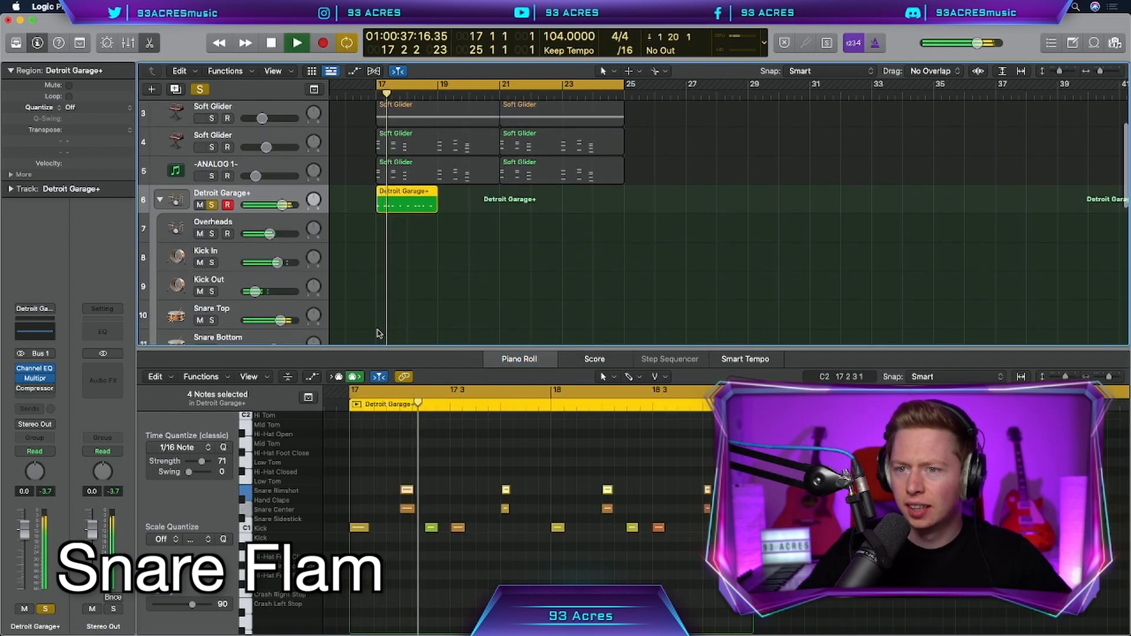
key(space)
scroll(203, 177, down, 2)
click(200, 167)
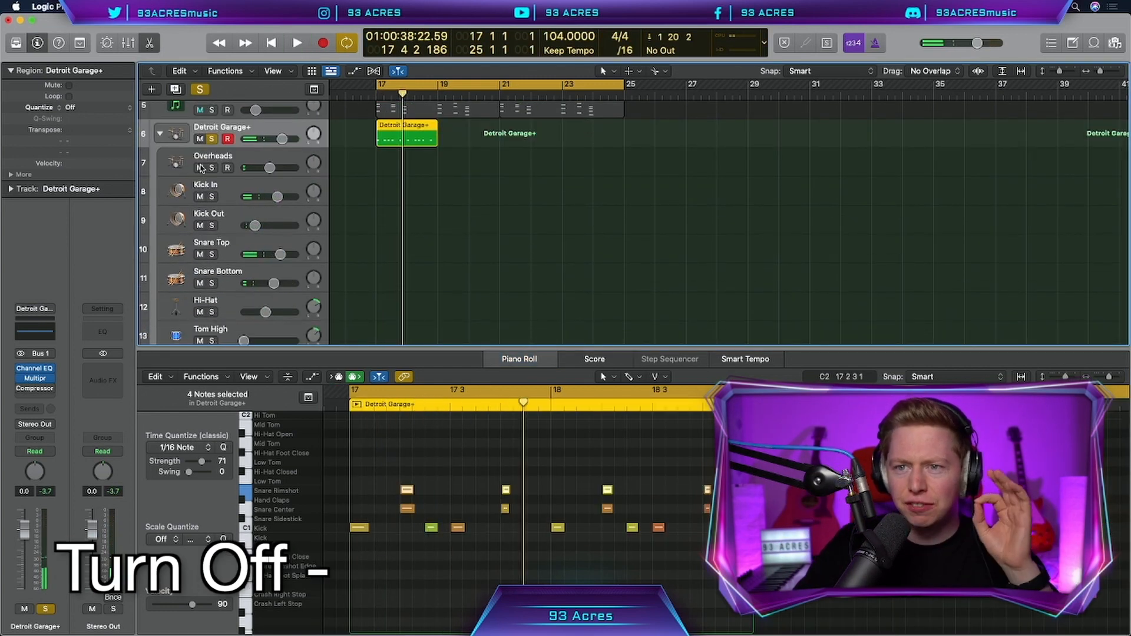
click(199, 225)
scroll(201, 218, down, 2)
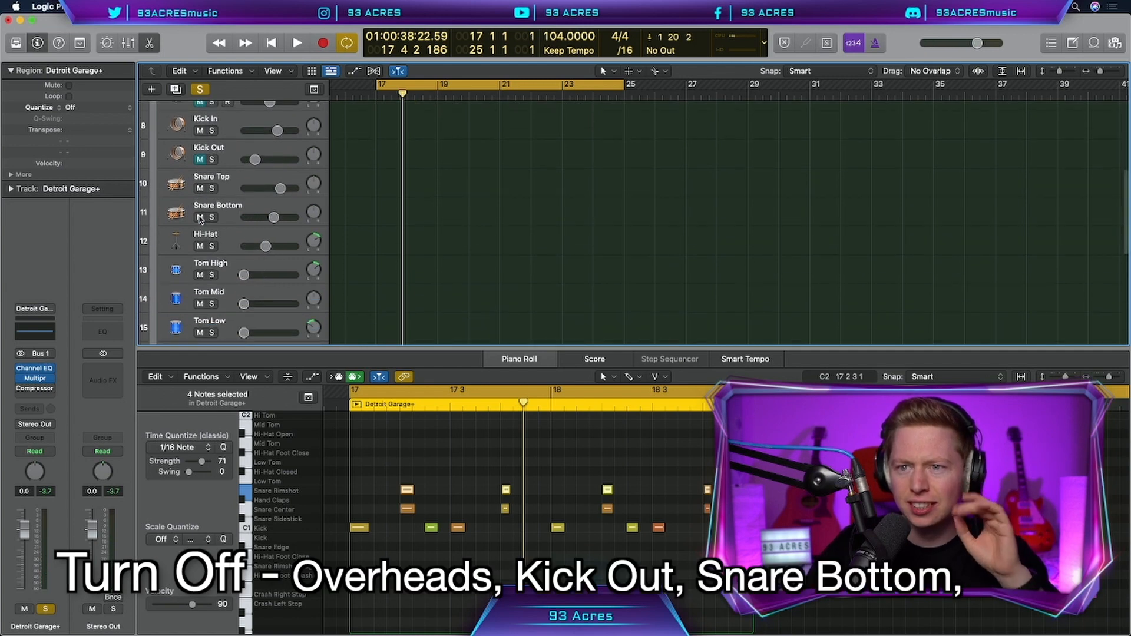
click(200, 218)
scroll(201, 219, down, 1)
scroll(199, 229, down, 3)
click(199, 251)
scroll(200, 253, down, 1)
click(200, 277)
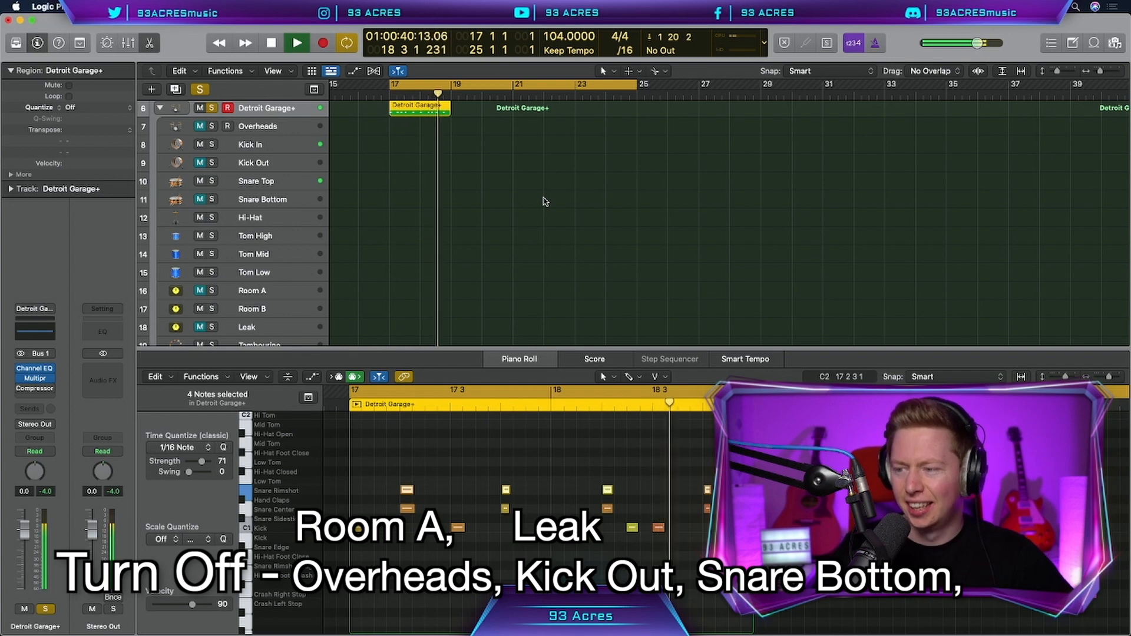
key(space)
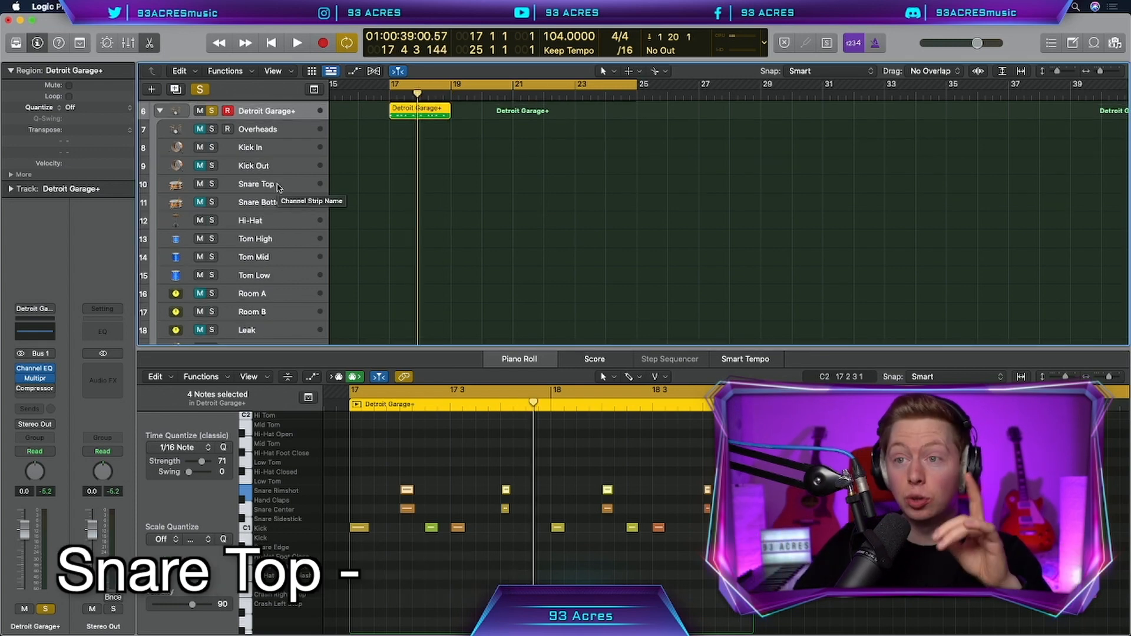
Add a Noise Gate to the Snare Top channel with threshold -31 dB, hold 20 ms, release 9 ms and hysteresis -8 dB.
click(279, 187)
click(36, 380)
mouse_move(37, 511)
mouse_move(159, 582)
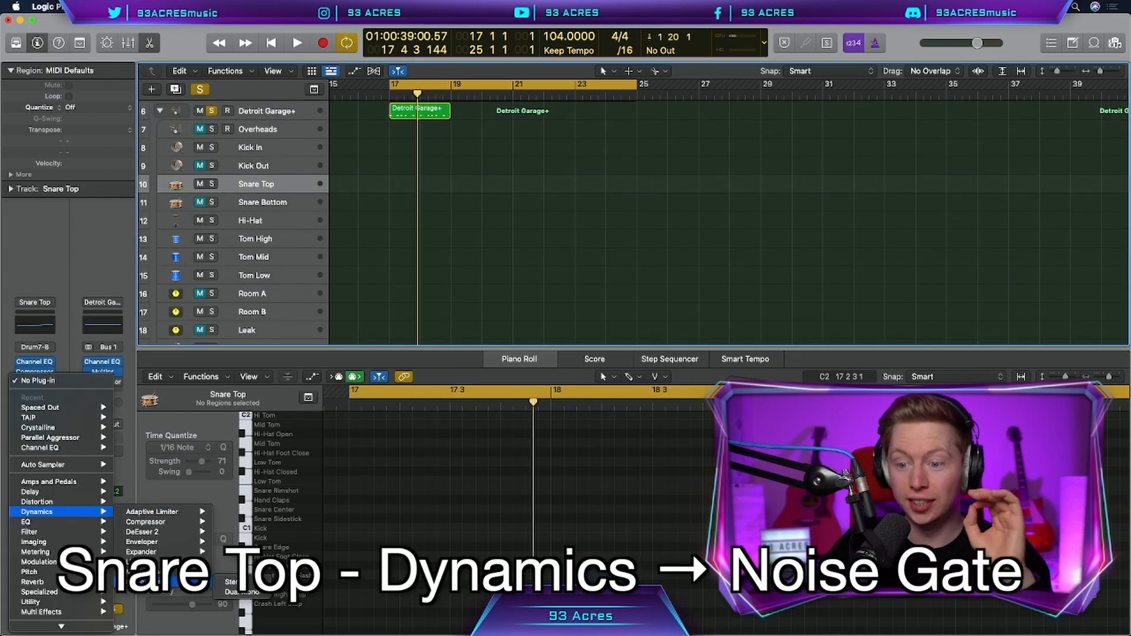
click(232, 582)
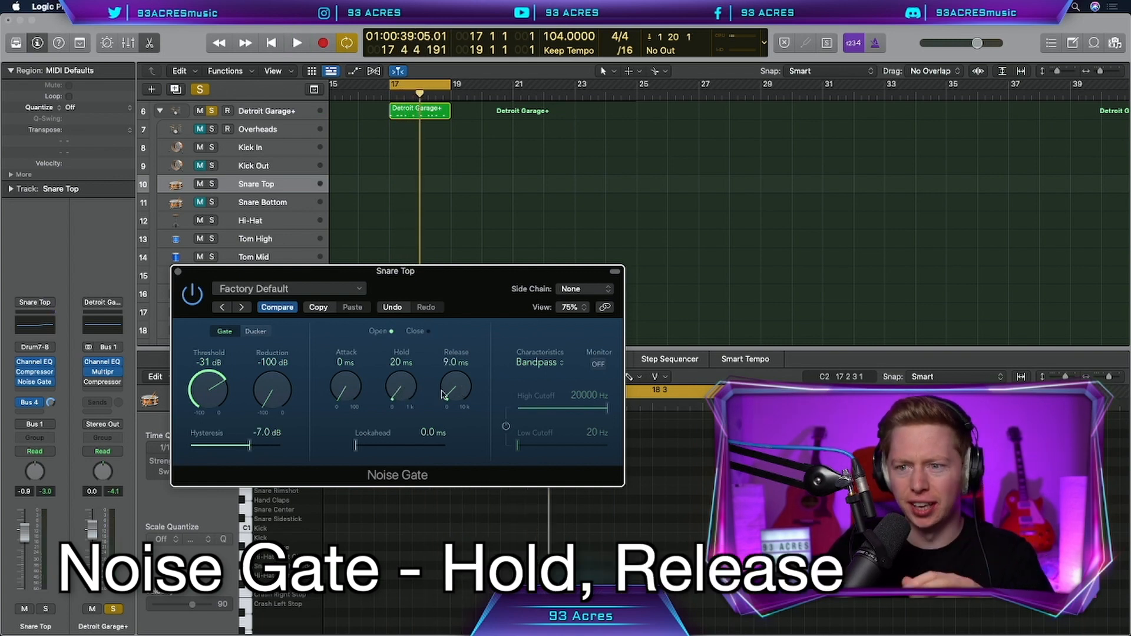
drag(250, 446, 264, 447)
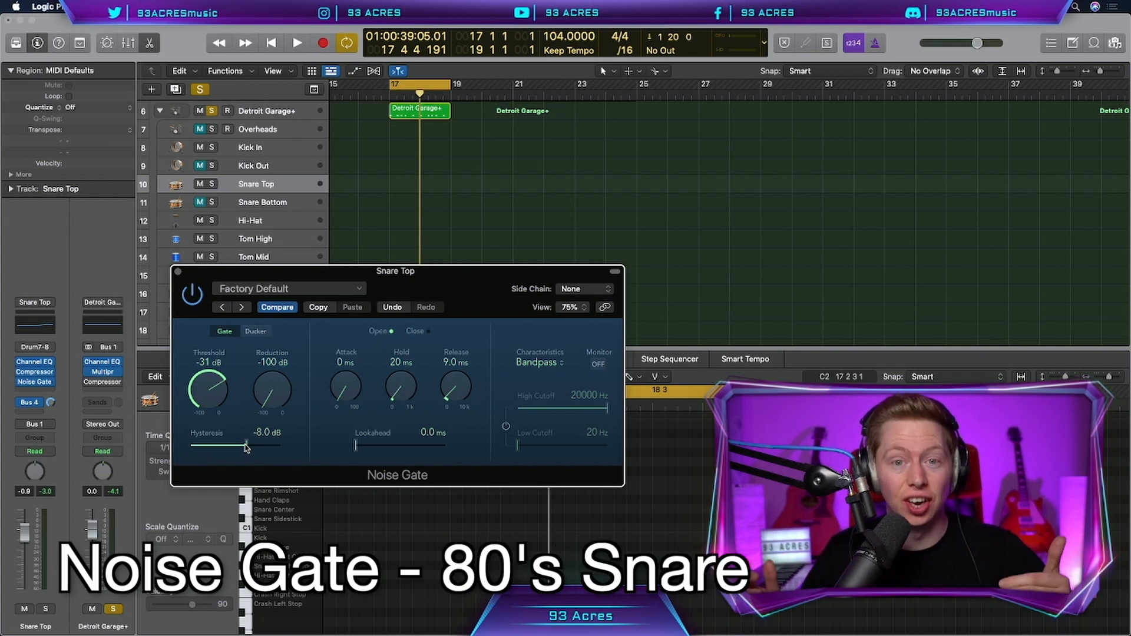
Play the beat and compare the snare with the Noise Gate bypassed and active.
key(space)
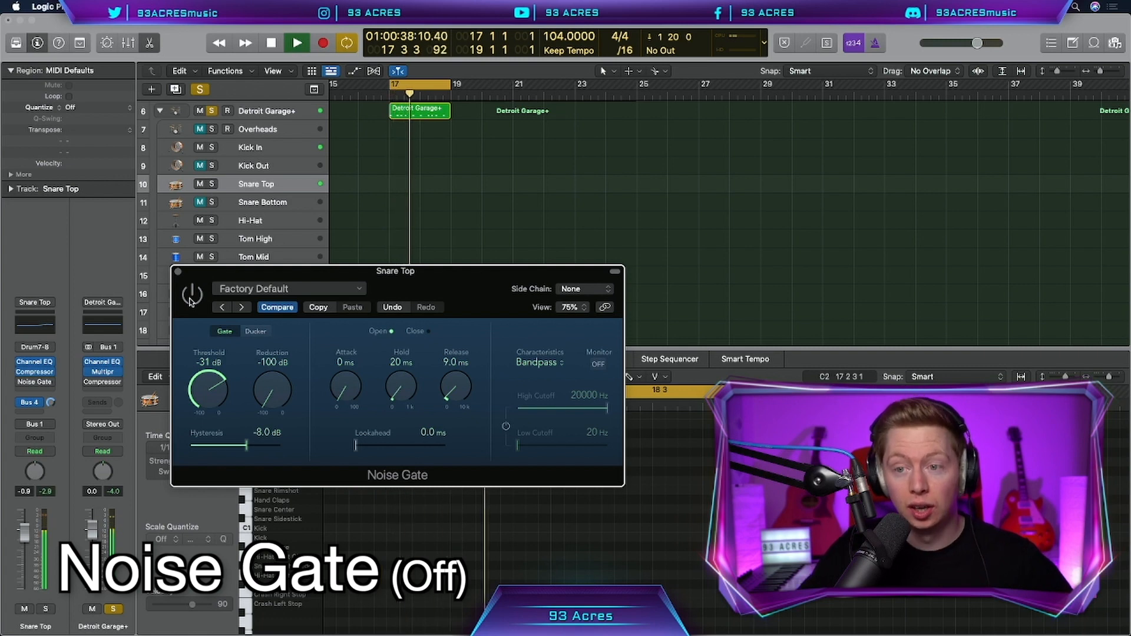
click(190, 300)
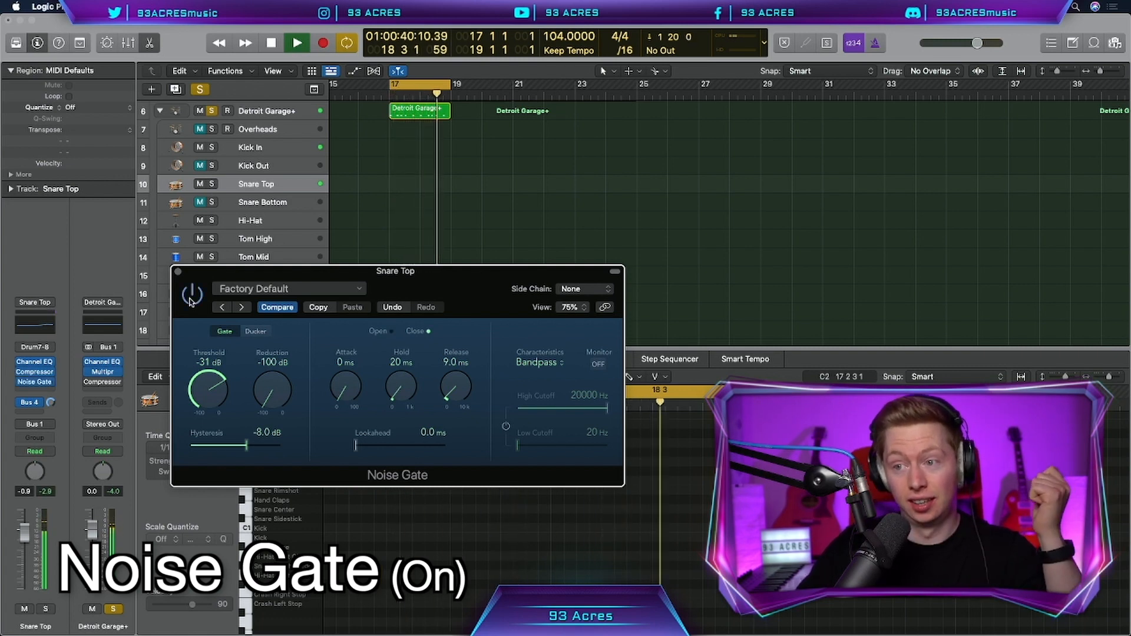
key(space)
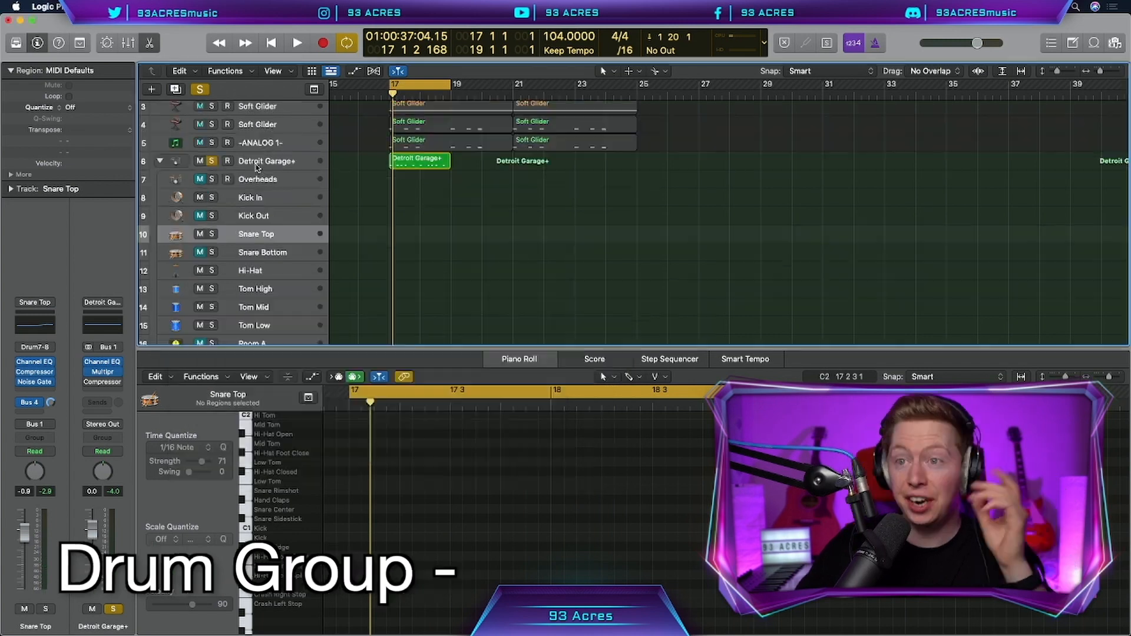
Add BABY Audio Parallel Aggressor to the Detroit Garage+ drum channel, load the Snare Smack Dirty preset and audition the beat.
click(266, 161)
click(35, 377)
mouse_move(59, 625)
mouse_move(202, 378)
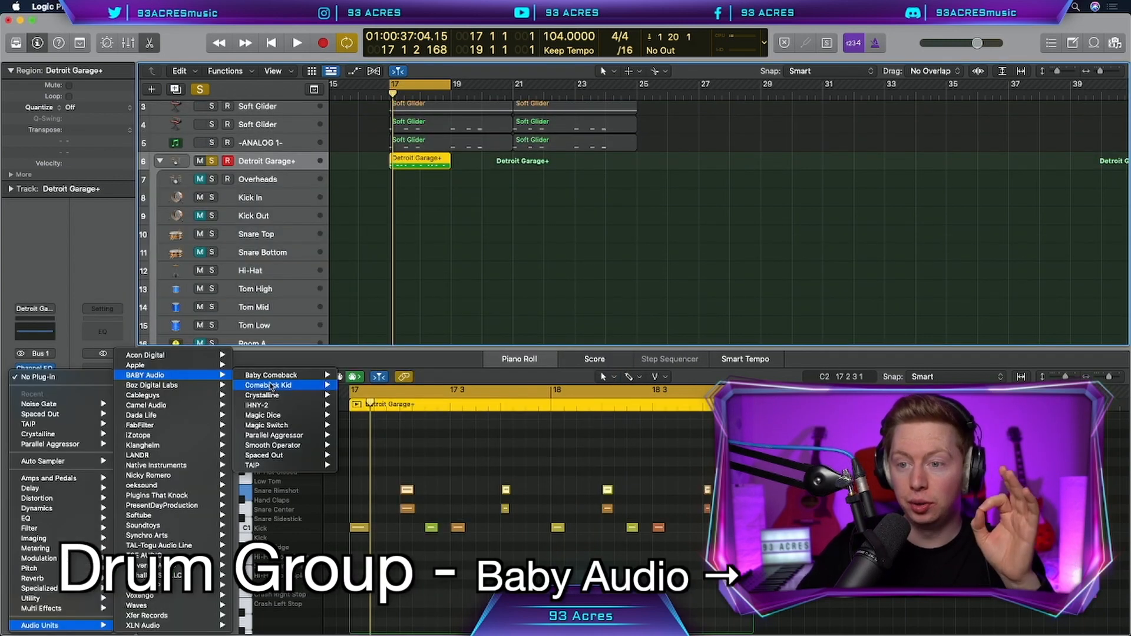
click(360, 436)
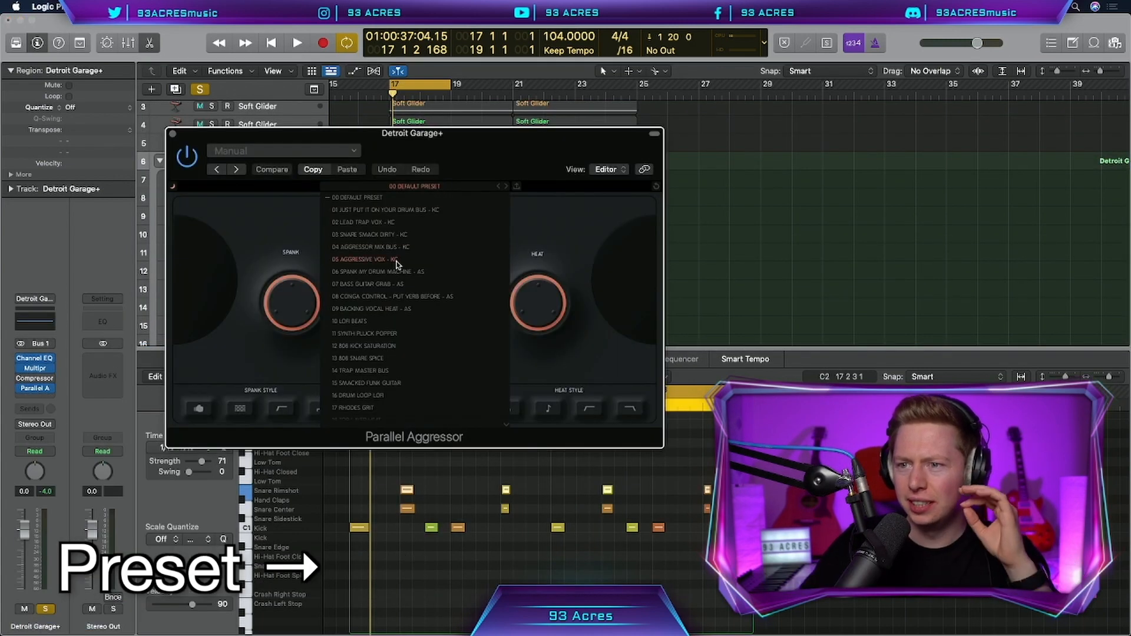
click(378, 235)
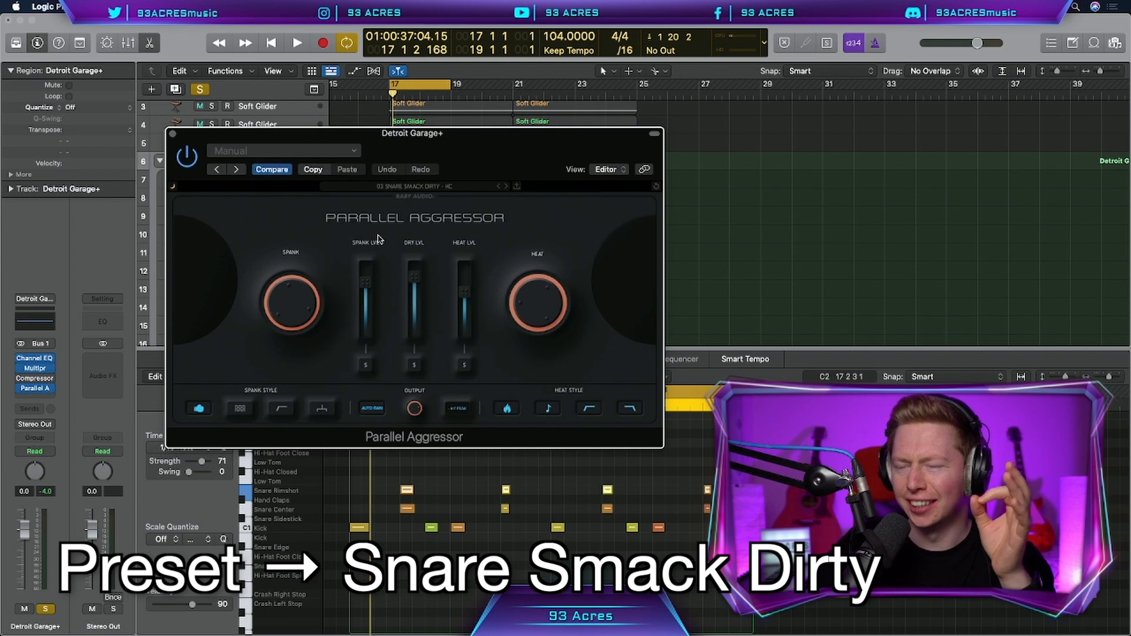
key(space)
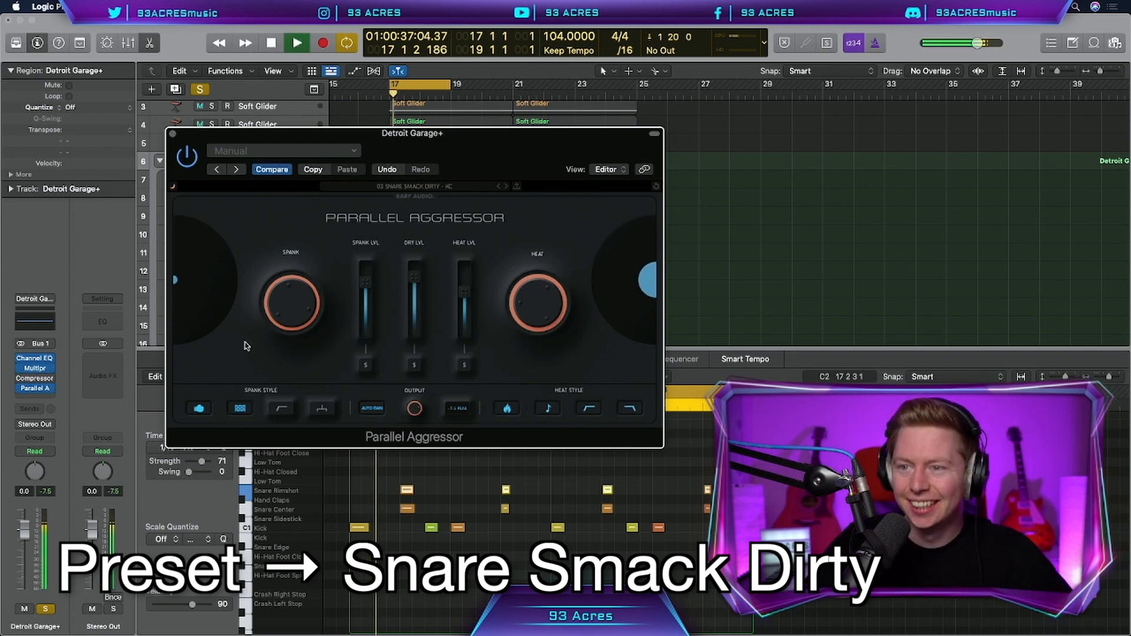
click(292, 273)
key(space)
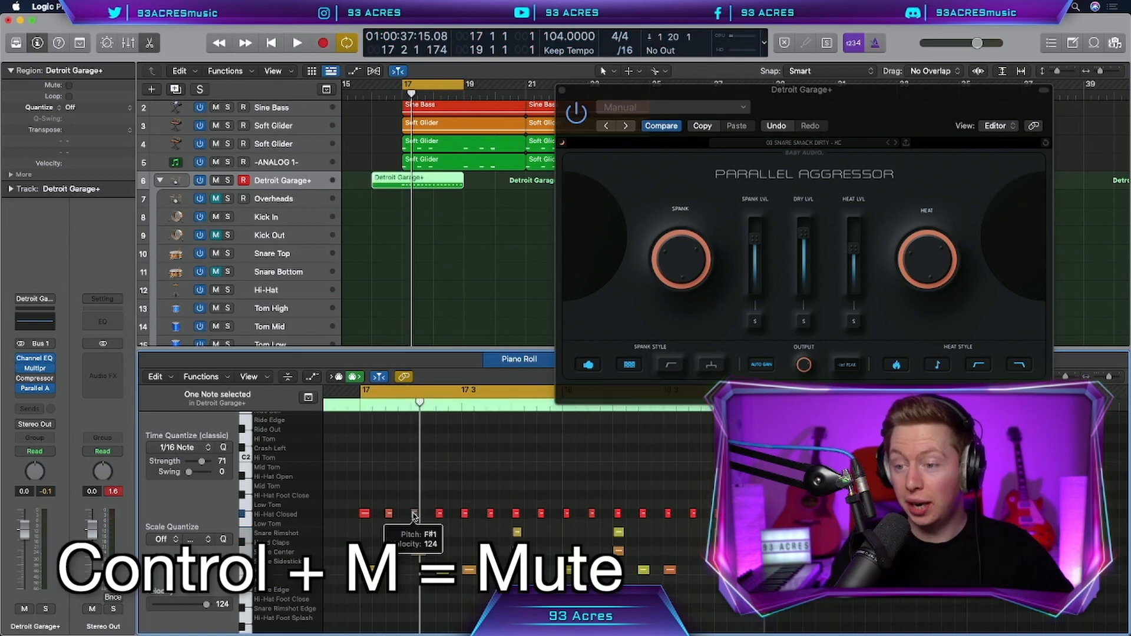
Mute the Hi-Hat Closed notes that coincide with the snare hits in the Detroit Garage+ region.
click(515, 514)
key(ctrl+m)
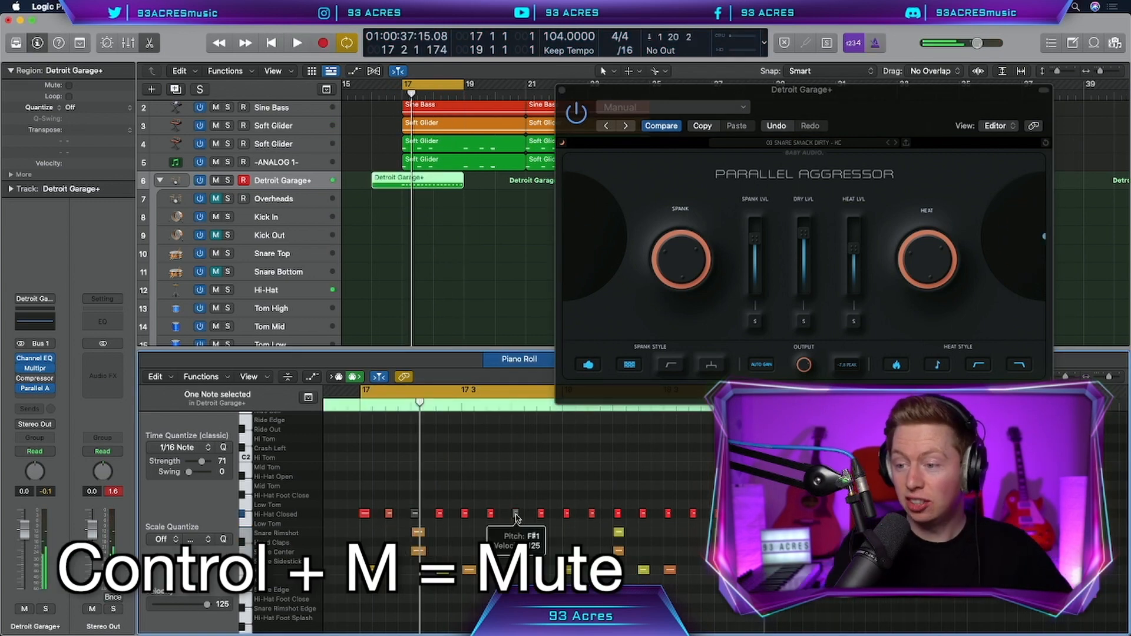
click(618, 513)
scroll(622, 520, right, 3)
key(ctrl+m)
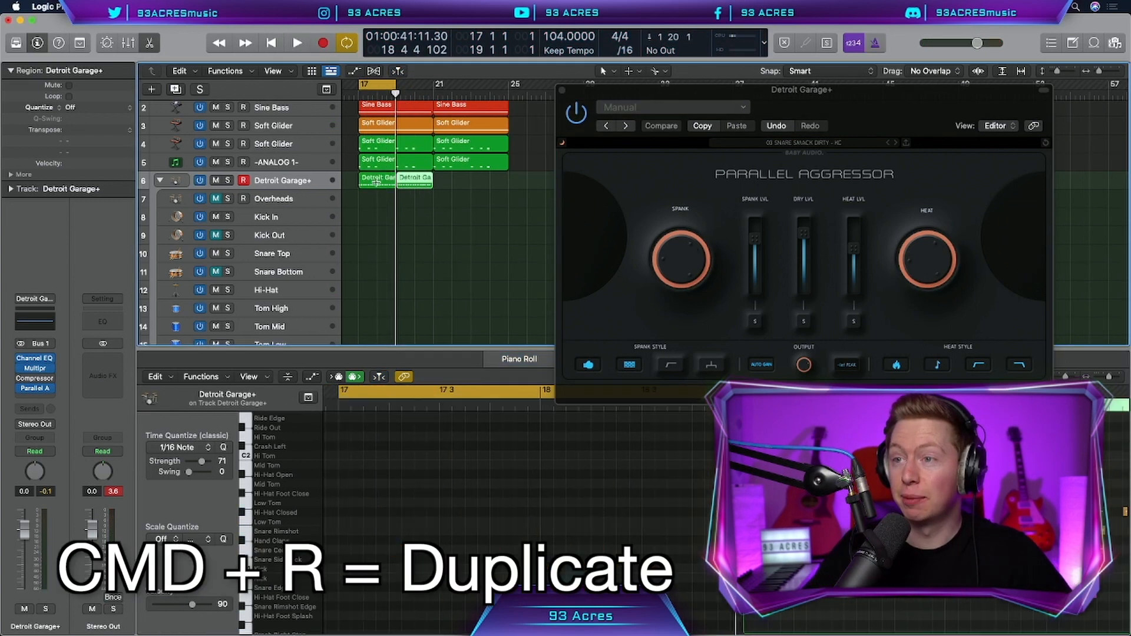
Repeat the Detroit Garage+ region until the drums fill bars 17 to 25, and play them with the synths and bass.
key(super+r)
key(super+r)
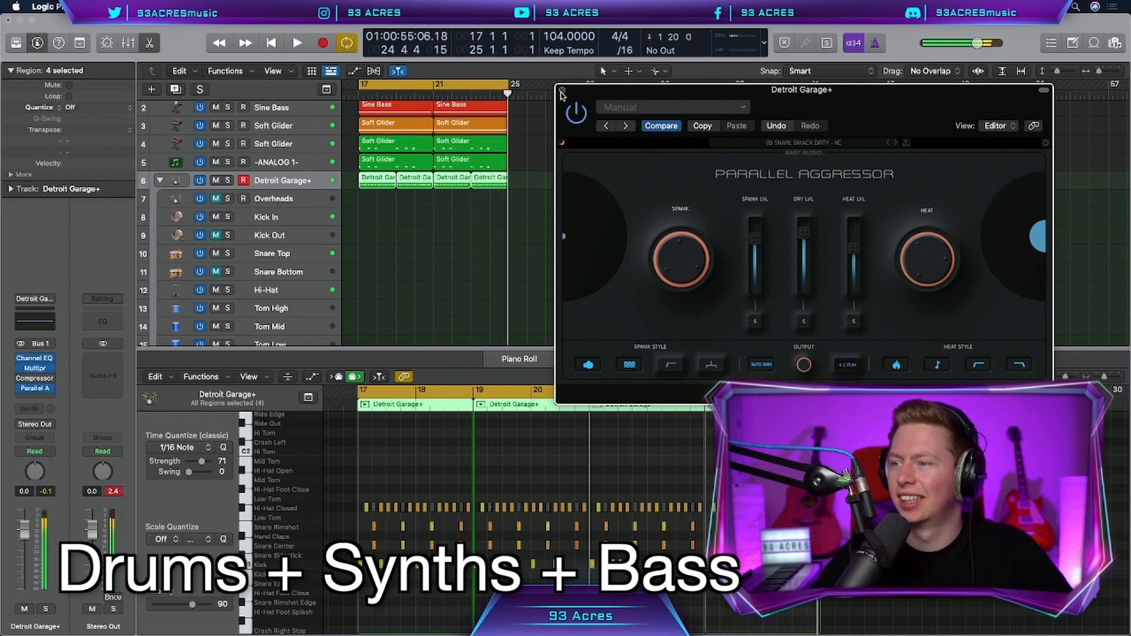
key(space)
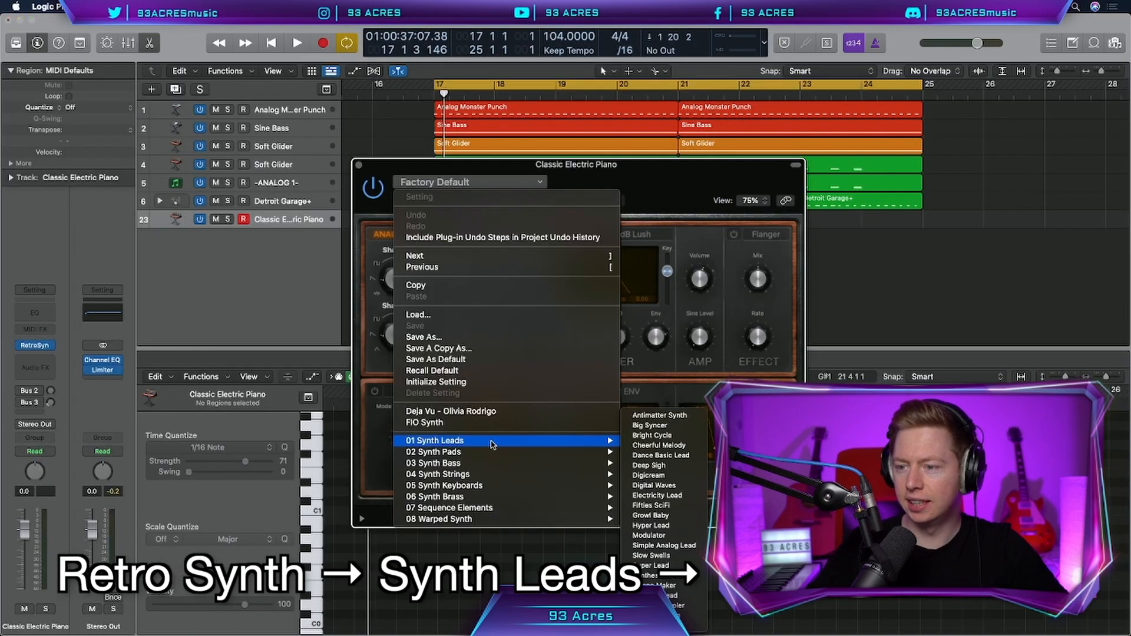
Load the Cheerful Melody synth lead in Retro Synth and record a five-note melody from bar 17.
click(659, 445)
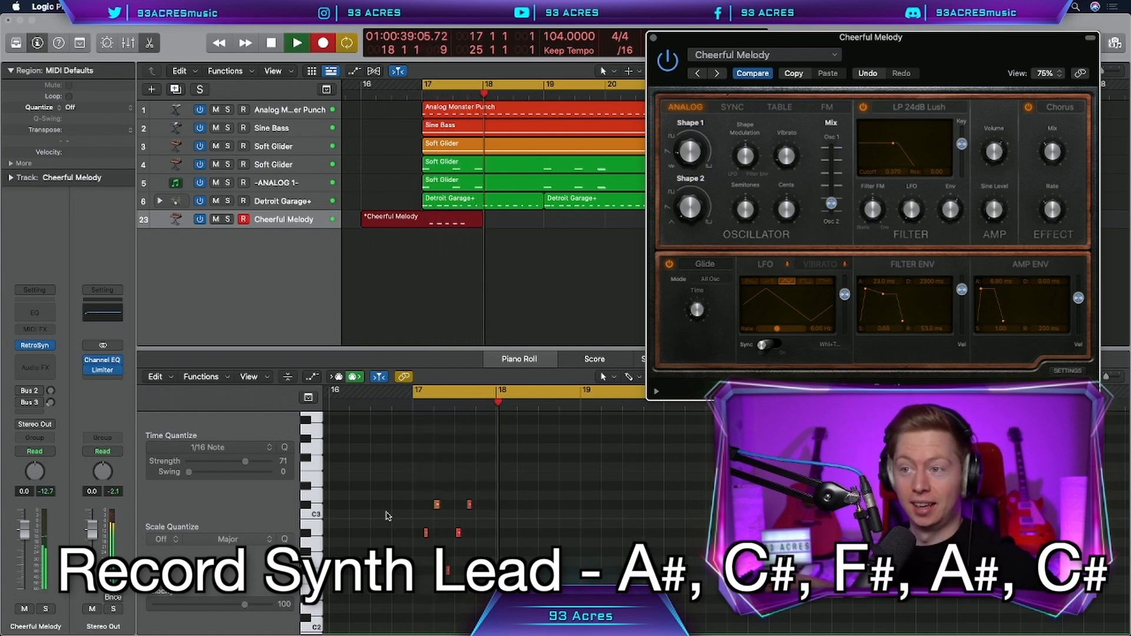
key(space)
Copy Spaced Out to the Cheerful Melody channel in the Mixer, lower its volume to -5.0 dB and audition the lead.
key(x)
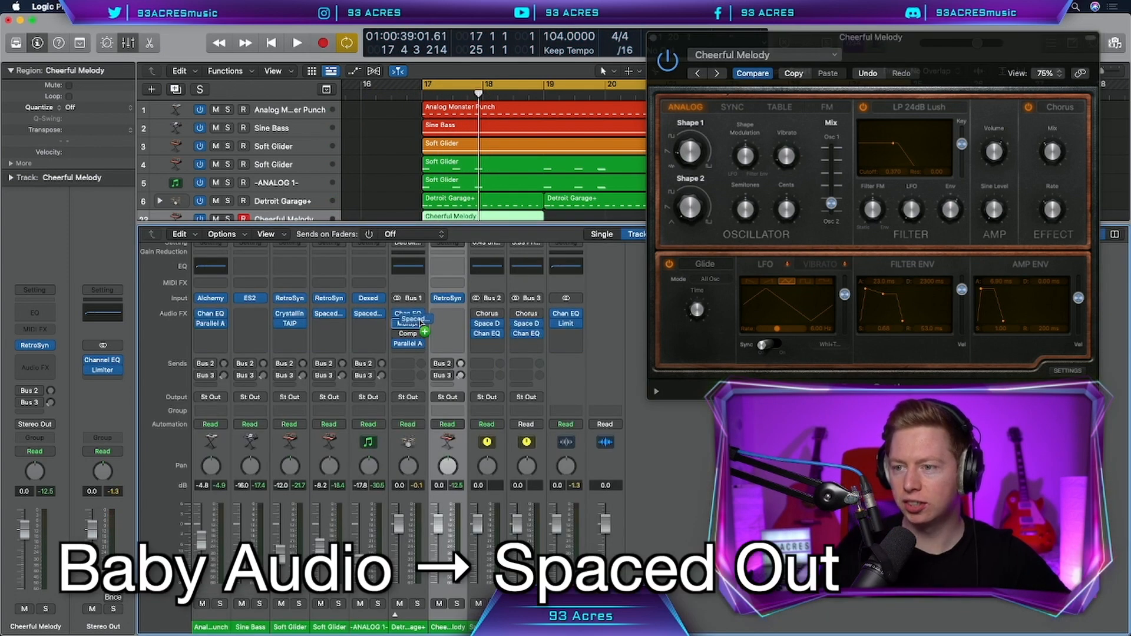
drag(452, 318, 451, 317)
key(x)
key(space)
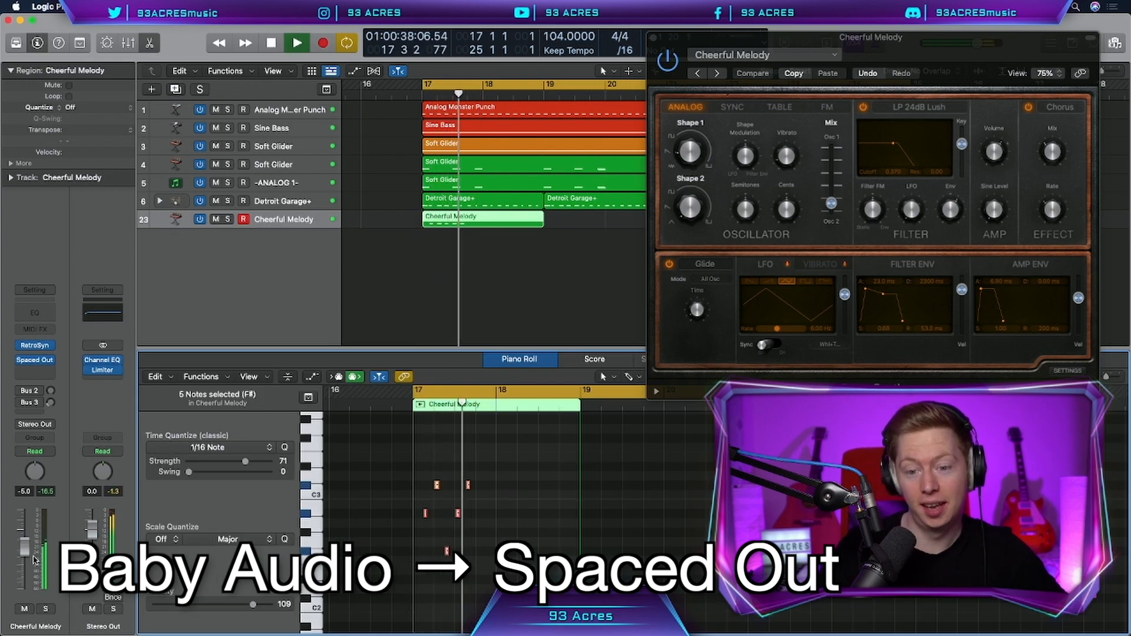
key(space)
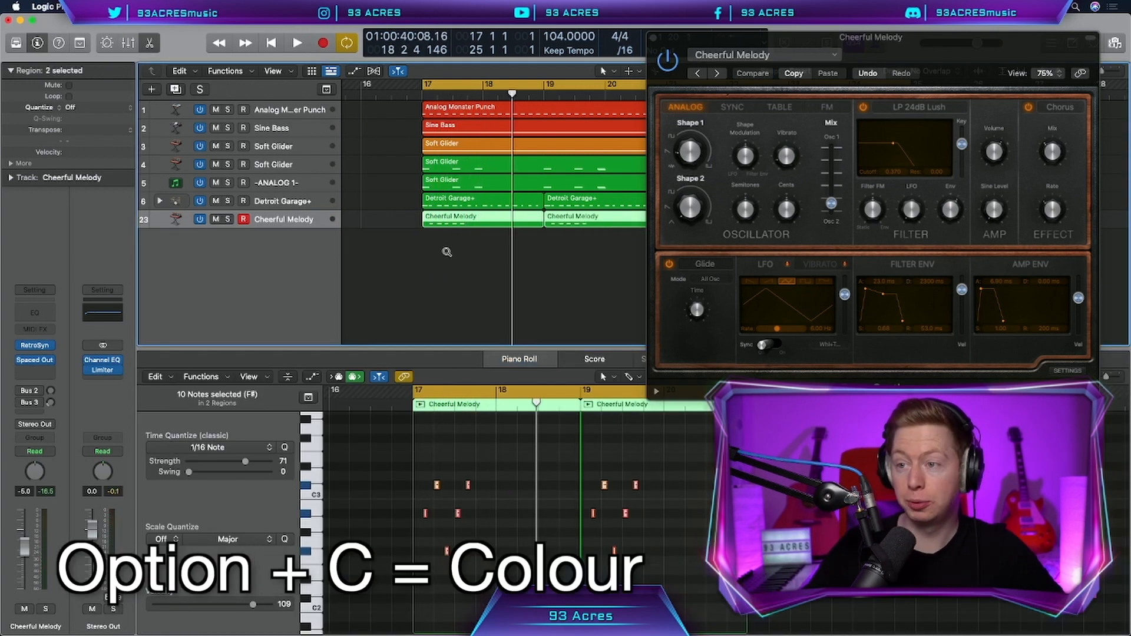
Color the Cheerful Melody regions cyan and the drum regions yellow, and move the second melody region to bar 21.
key(alt+c)
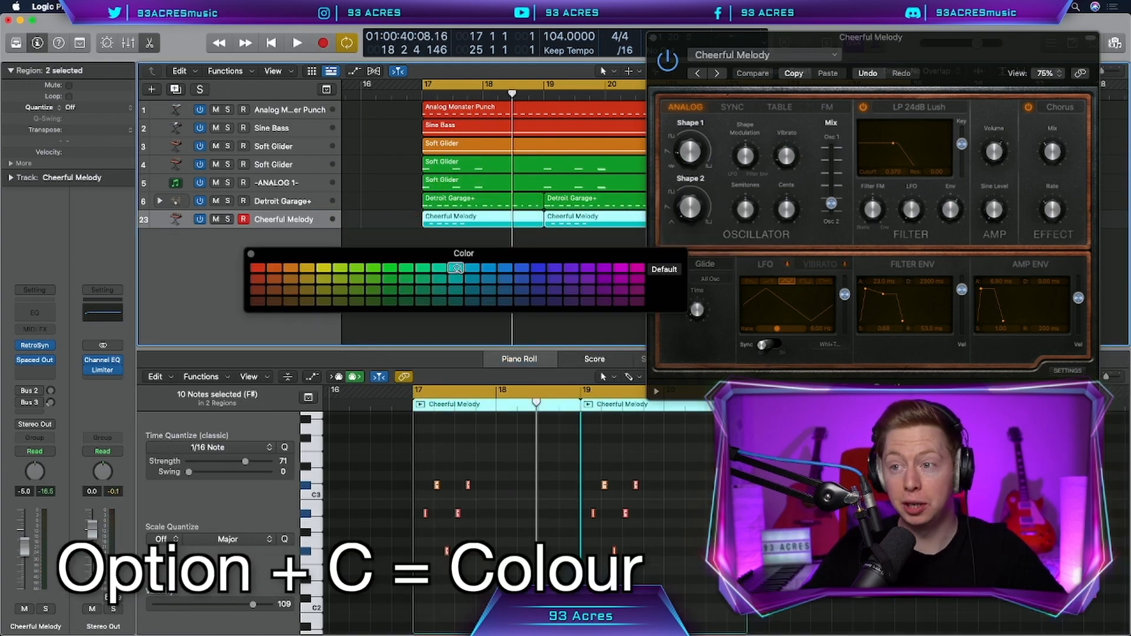
click(325, 268)
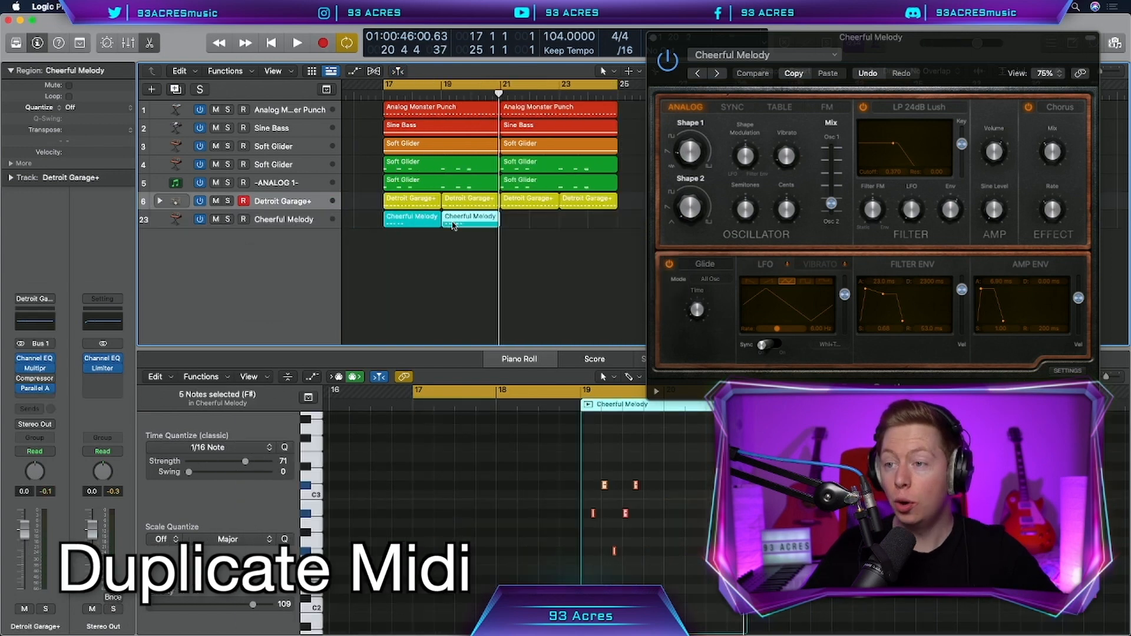
drag(465, 221, 517, 222)
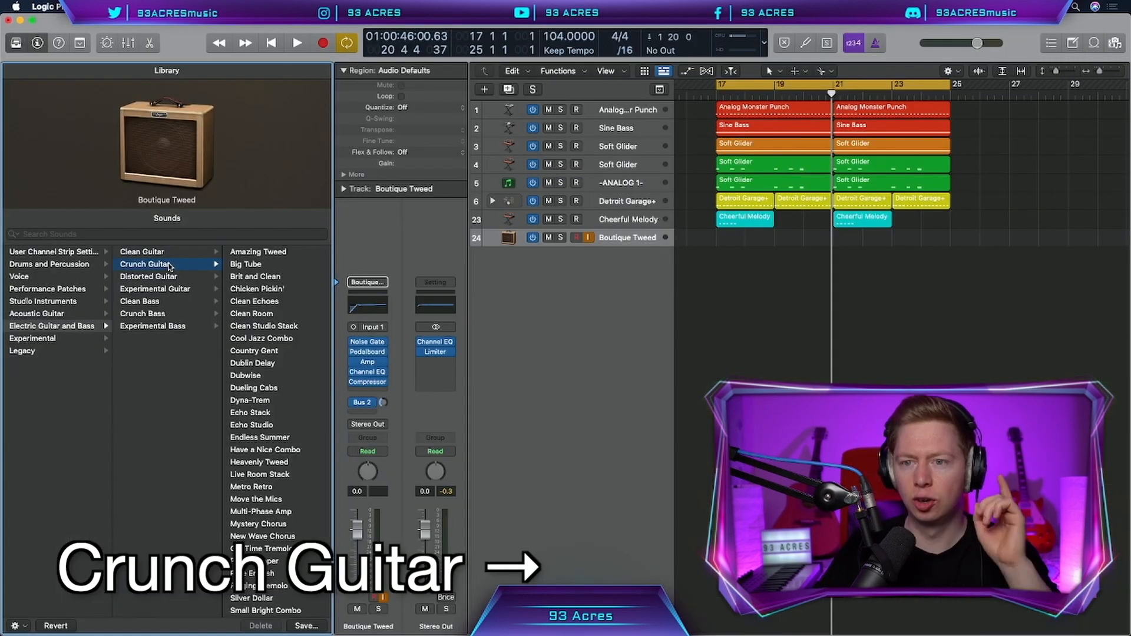
Record a guitar part with the Boutique Tweed crunch patch, trim it to start at bar 21 and copy that half to bar 17.
click(169, 267)
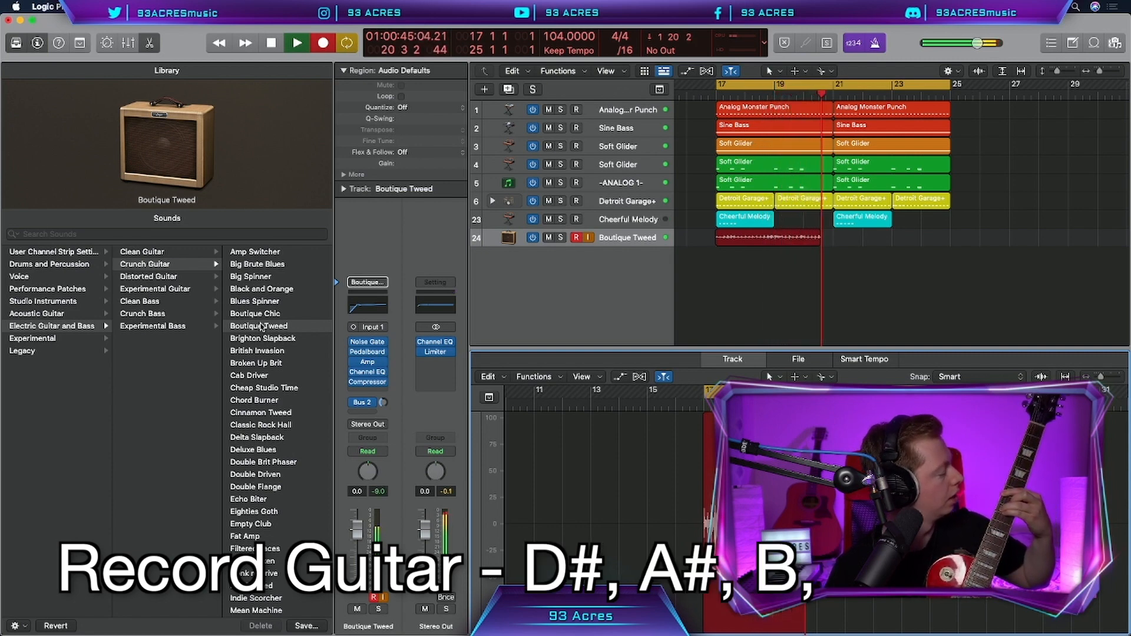
drag(384, 236, 500, 236)
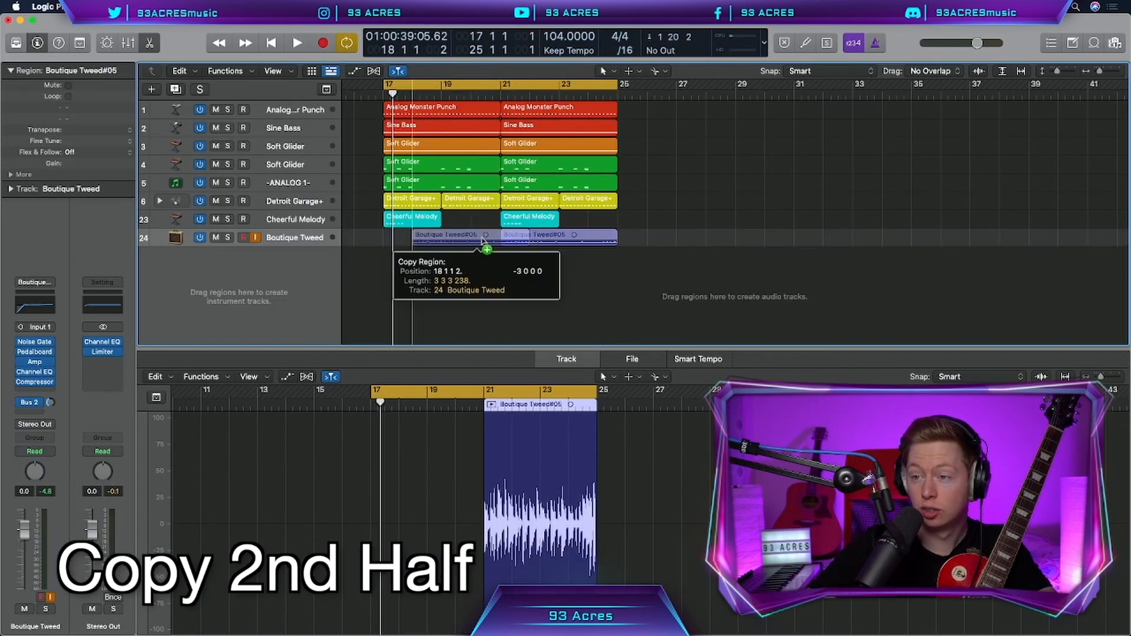
drag(427, 235, 427, 236)
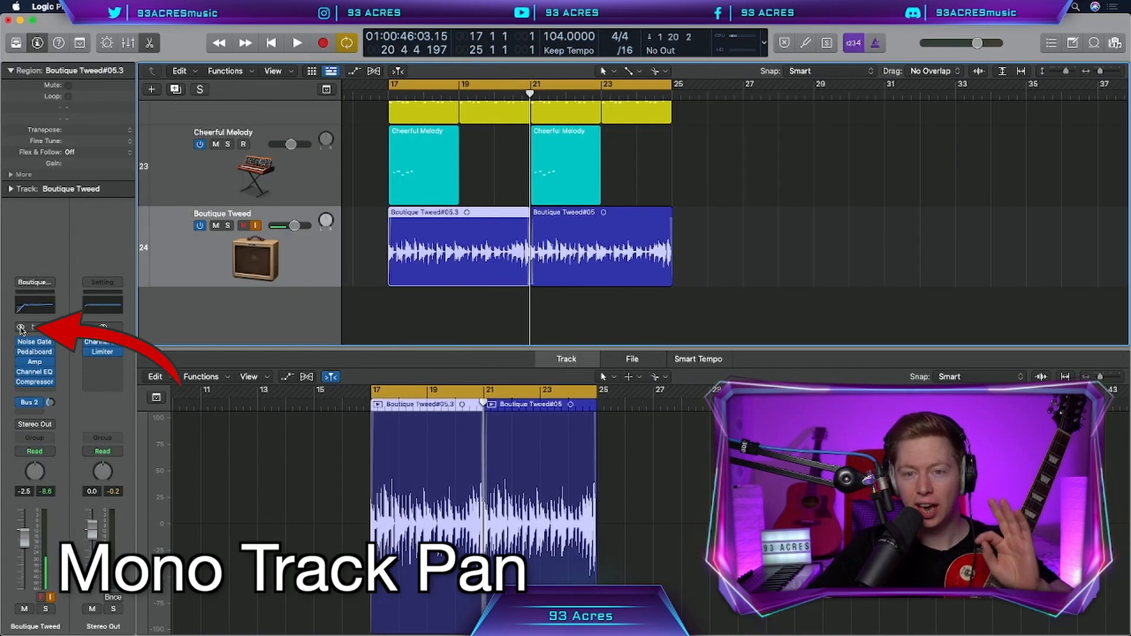
Pan the Boutique Tweed guitar hard left to -64, duplicate its track and pan the duplicate to the right.
drag(35, 471, 35, 509)
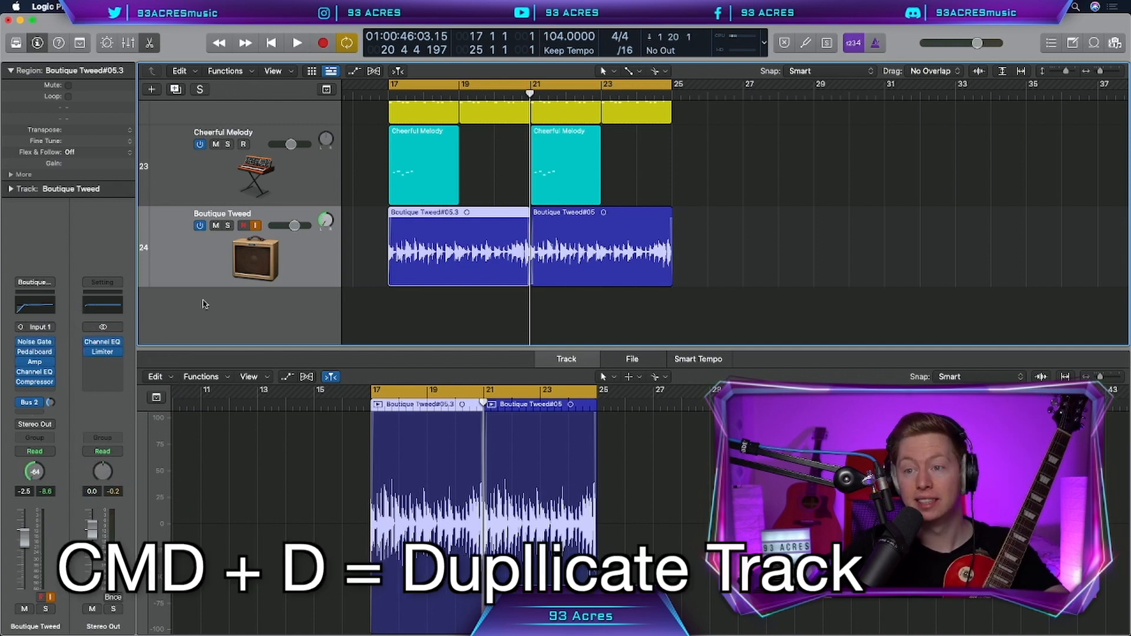
key(super+d)
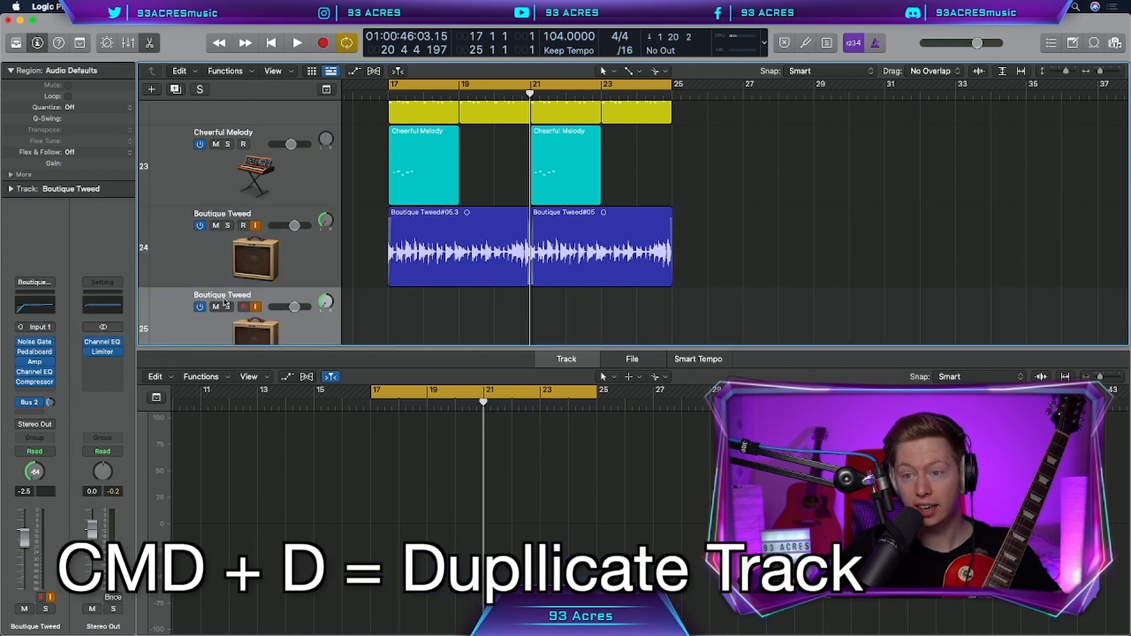
drag(325, 302, 326, 277)
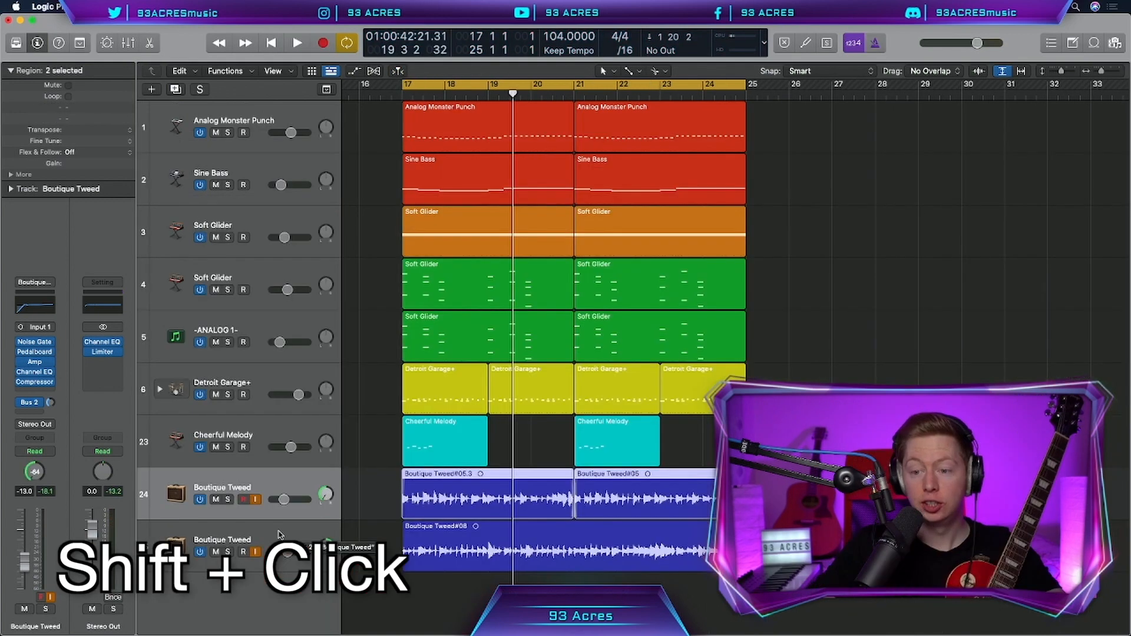
Combine both Boutique Tweed guitar tracks into a track stack named GTR Group.
shift+click(280, 534)
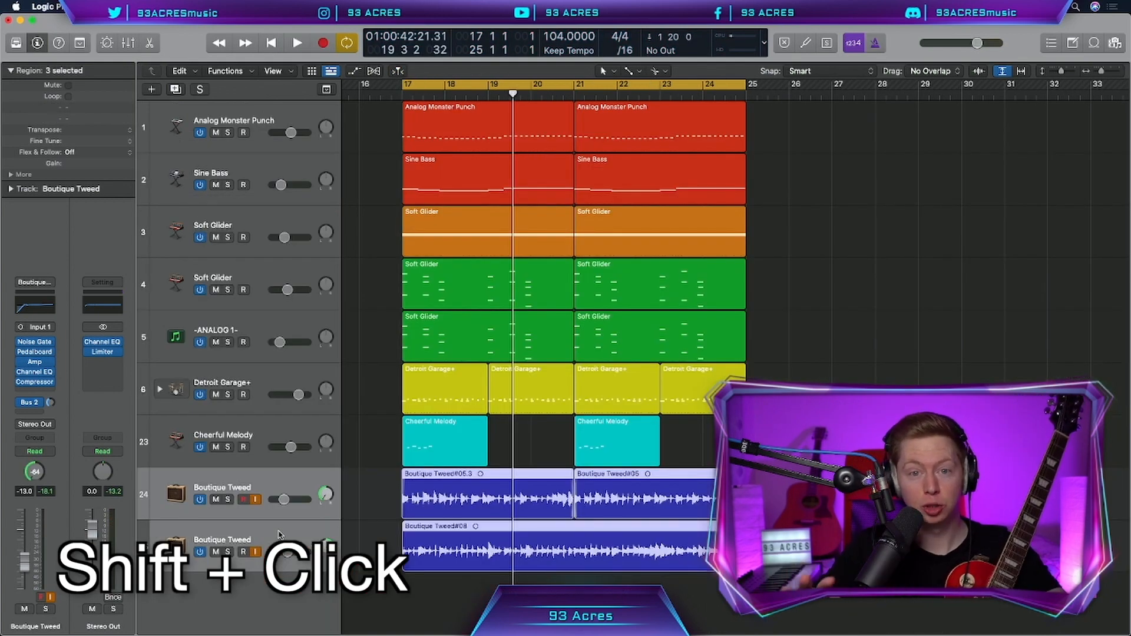
key(shift+super+g)
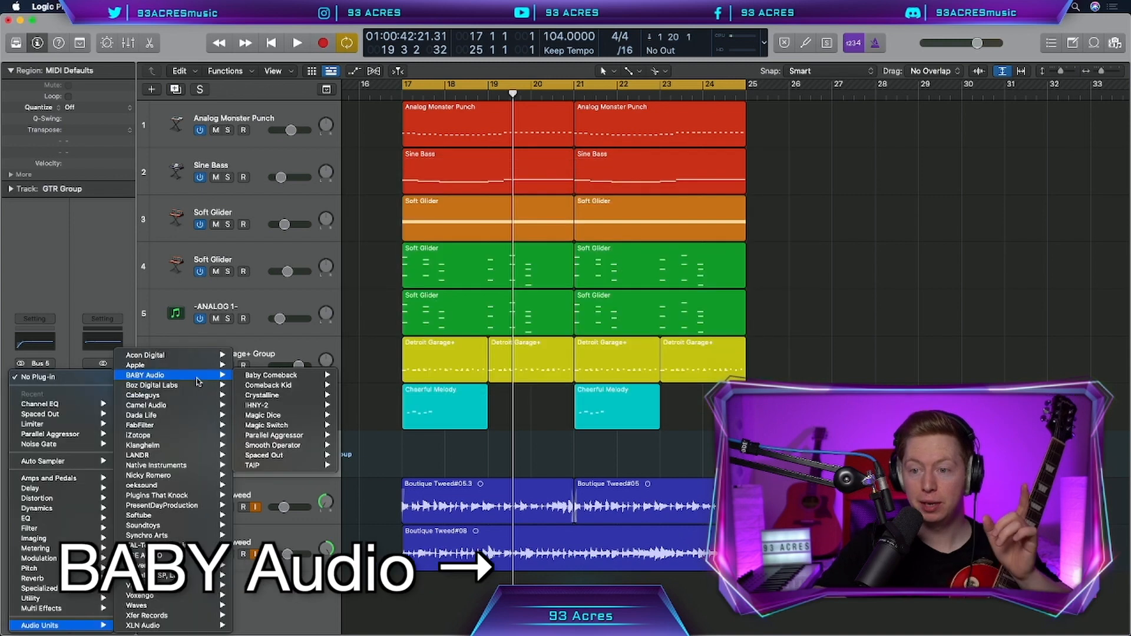
Add Parallel Aggressor to the GTR Group with the Bass Guitar Grab preset and audition the guitars.
click(357, 435)
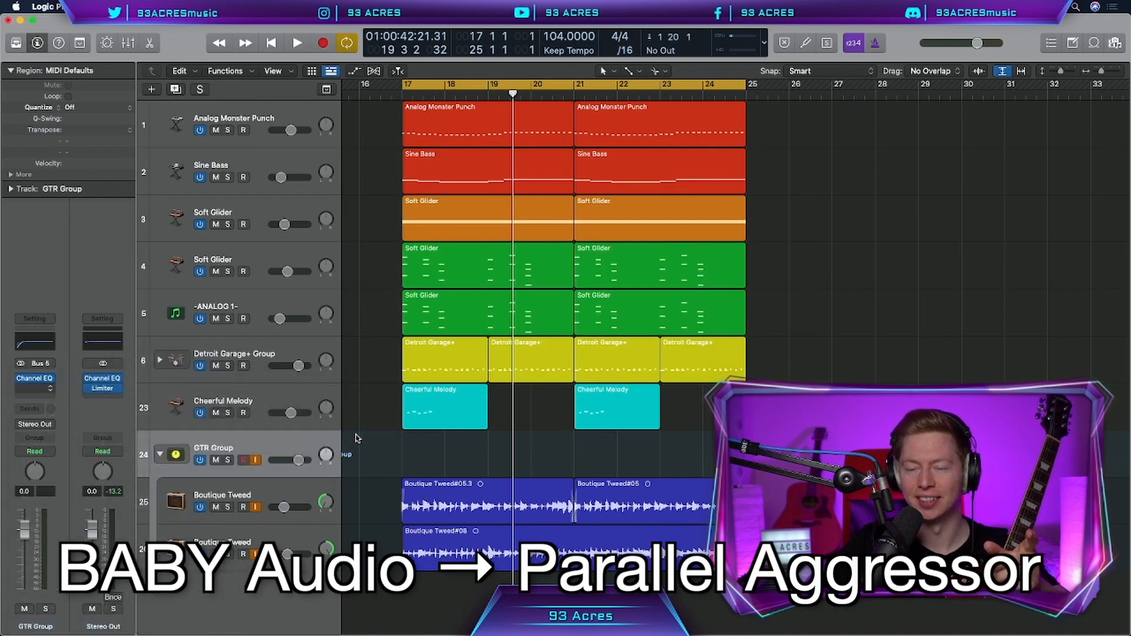
click(567, 276)
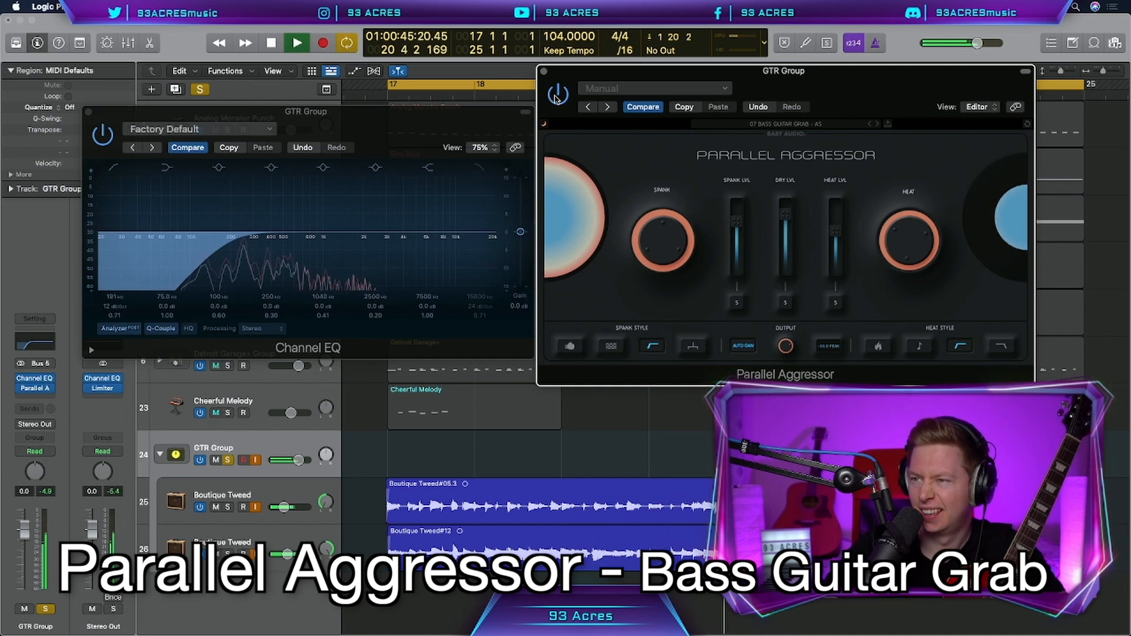
key(space)
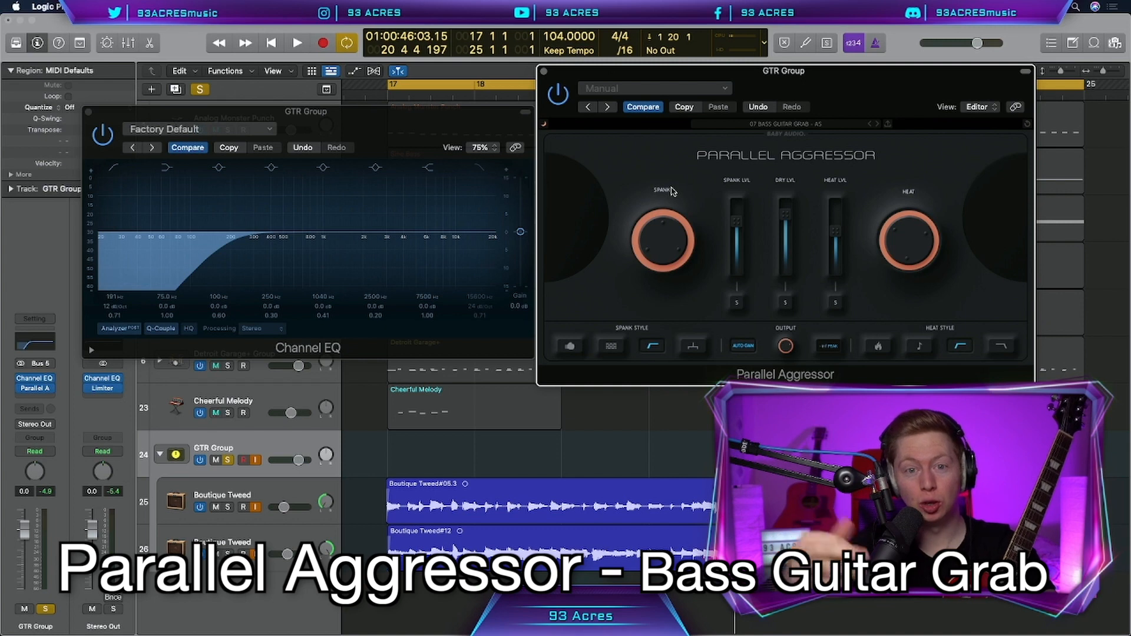
Add a send to Bus 12 on the GTR Group channel.
click(35, 408)
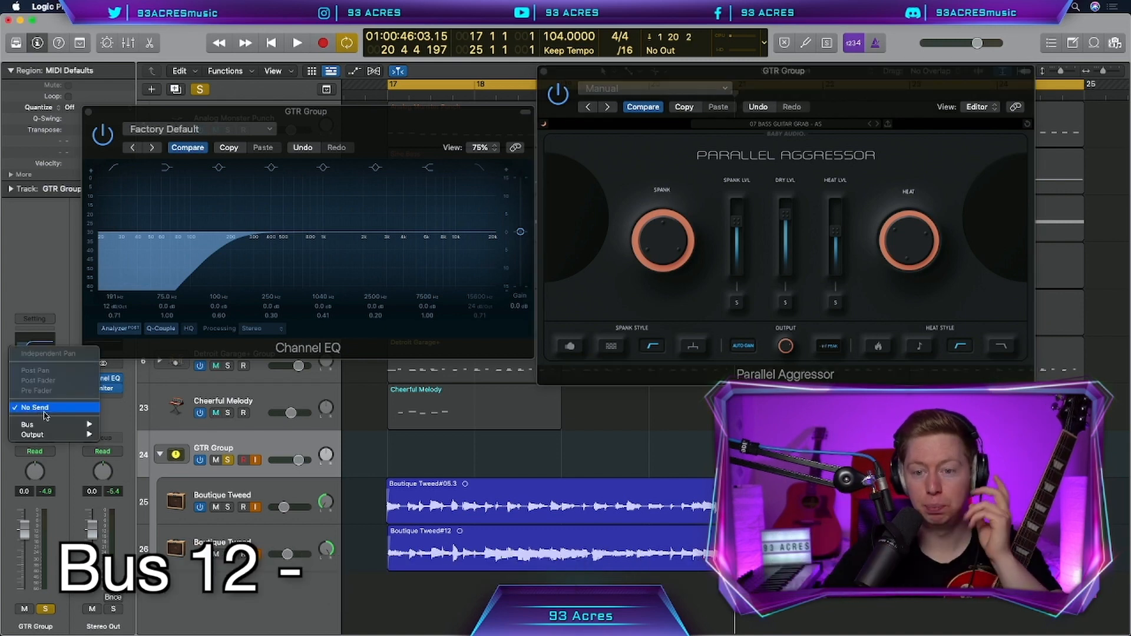
click(135, 348)
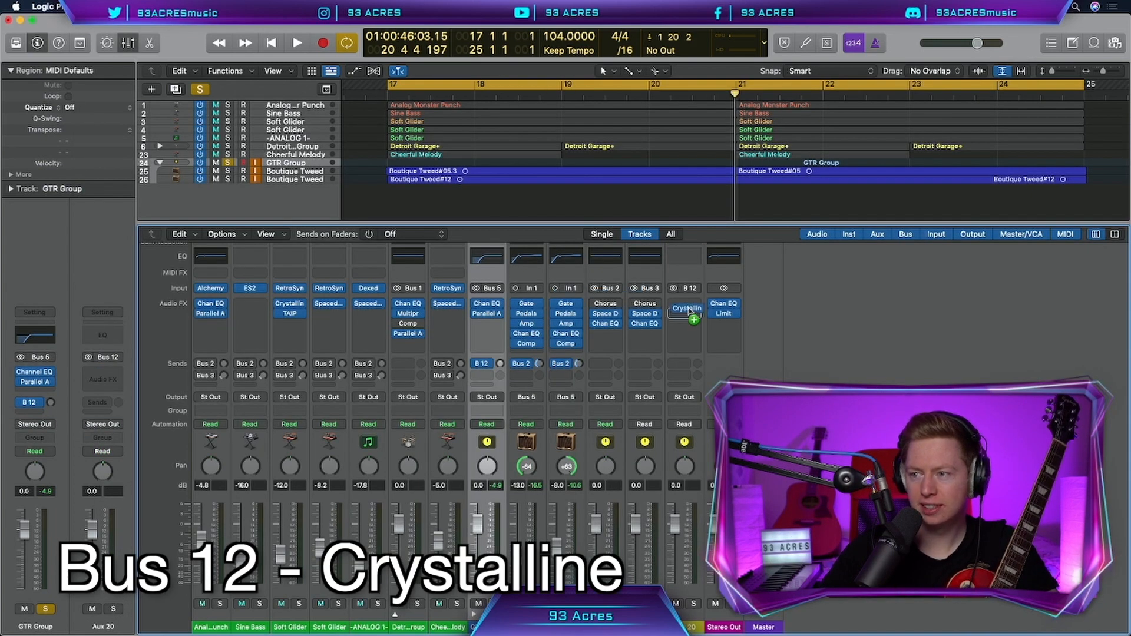
Insert Crystalline on the Bus 12 aux channel and raise the GTR Group's send to that bus to +6.0.
click(686, 305)
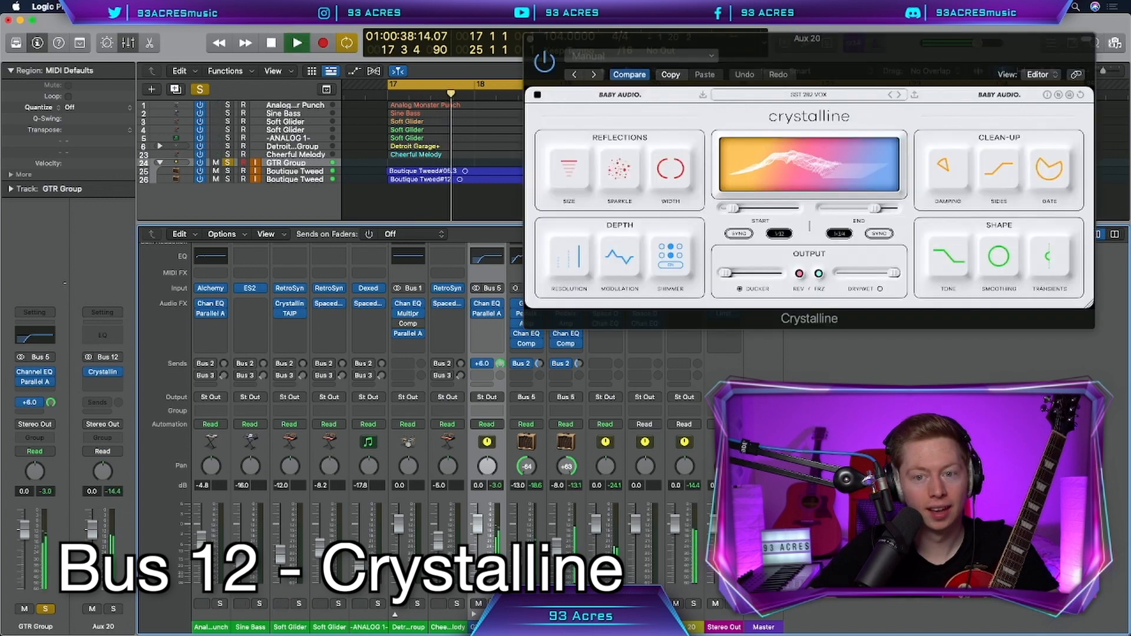
drag(65, 283, 61, 354)
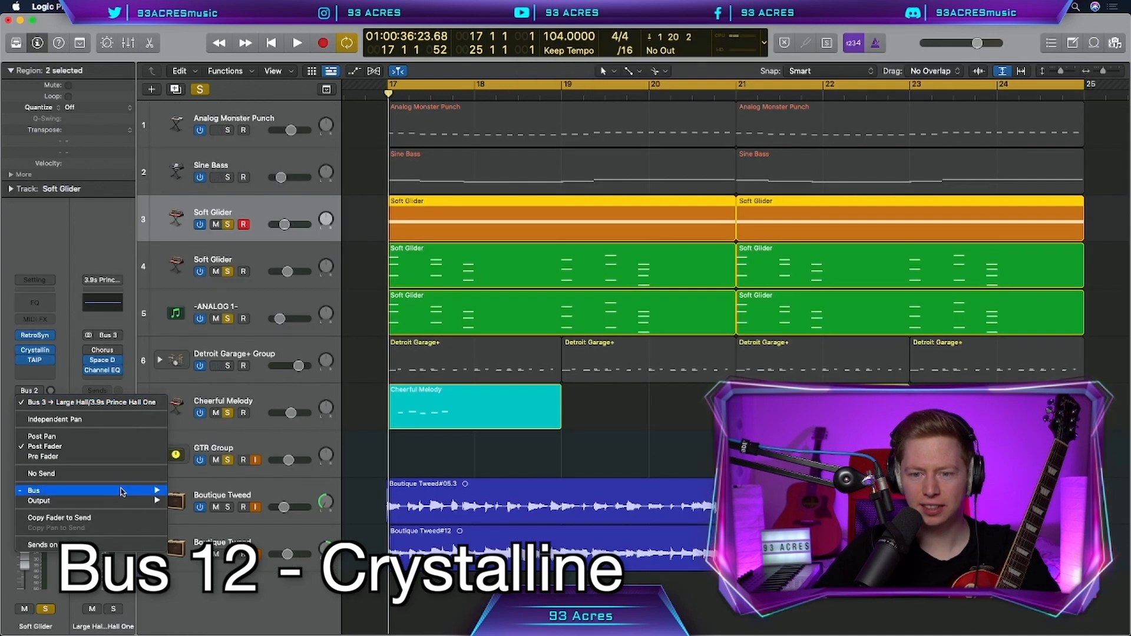
Switch the orange Soft Glider track's second send from Bus 3 to Bus 12 and audition it.
mouse_move(121, 491)
click(224, 373)
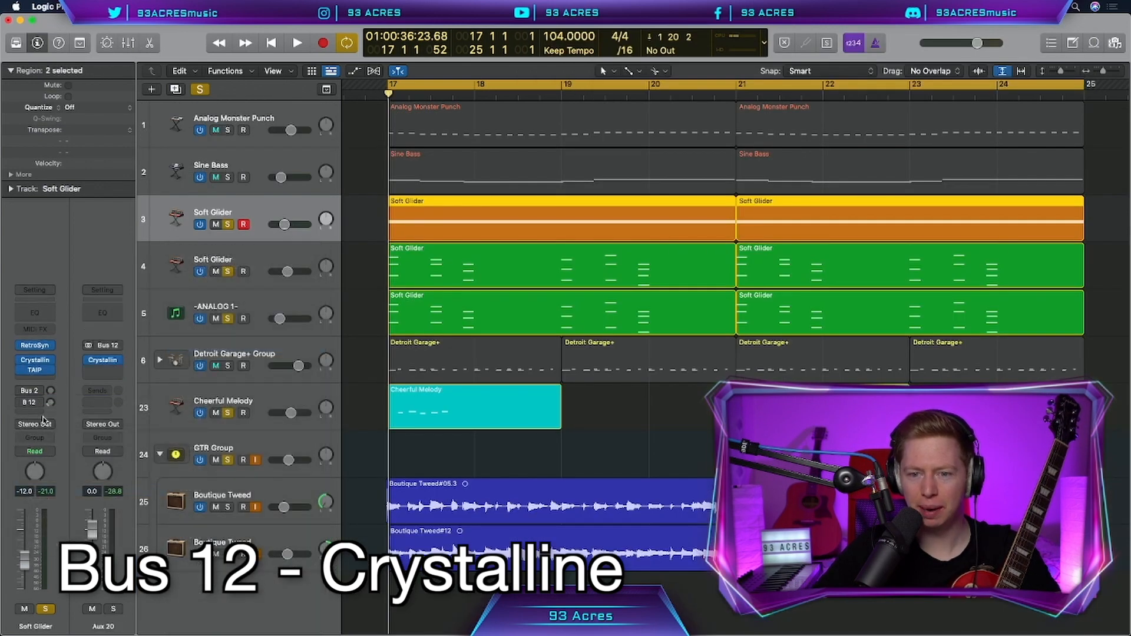
key(space)
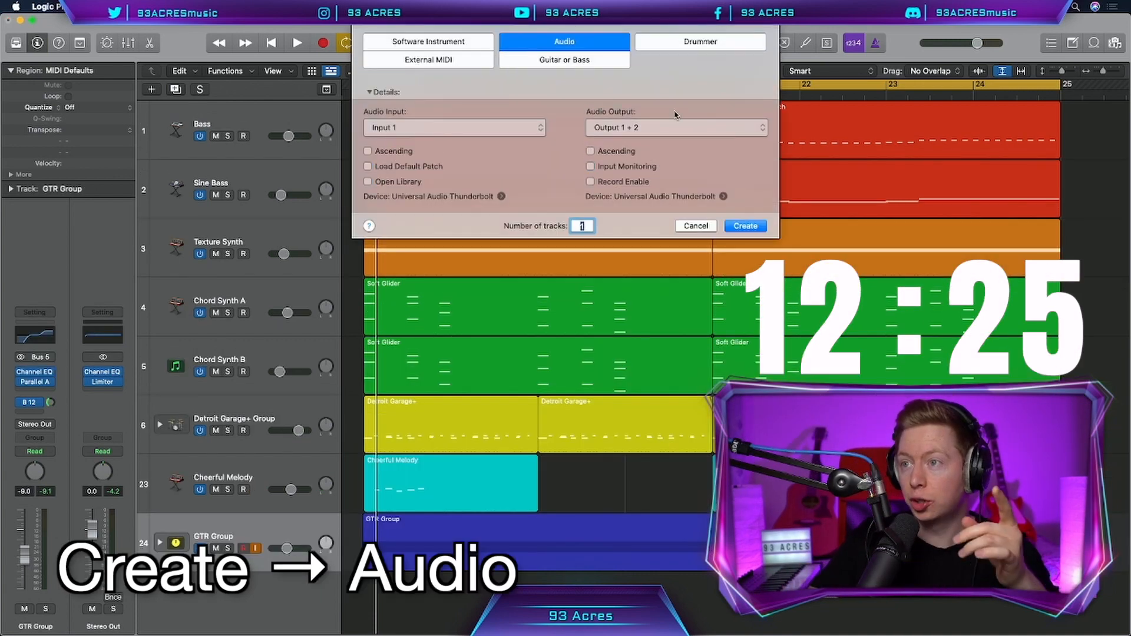
Create an audio track, record an F# hum on BV A and a second hum on BV B.
key(Return)
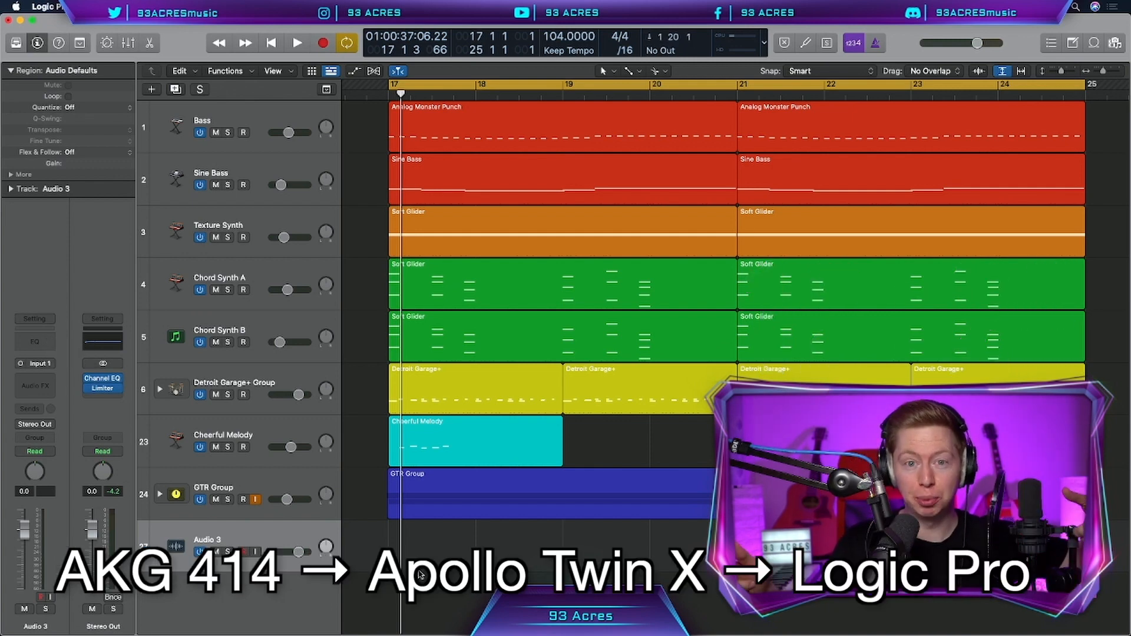
key(r)
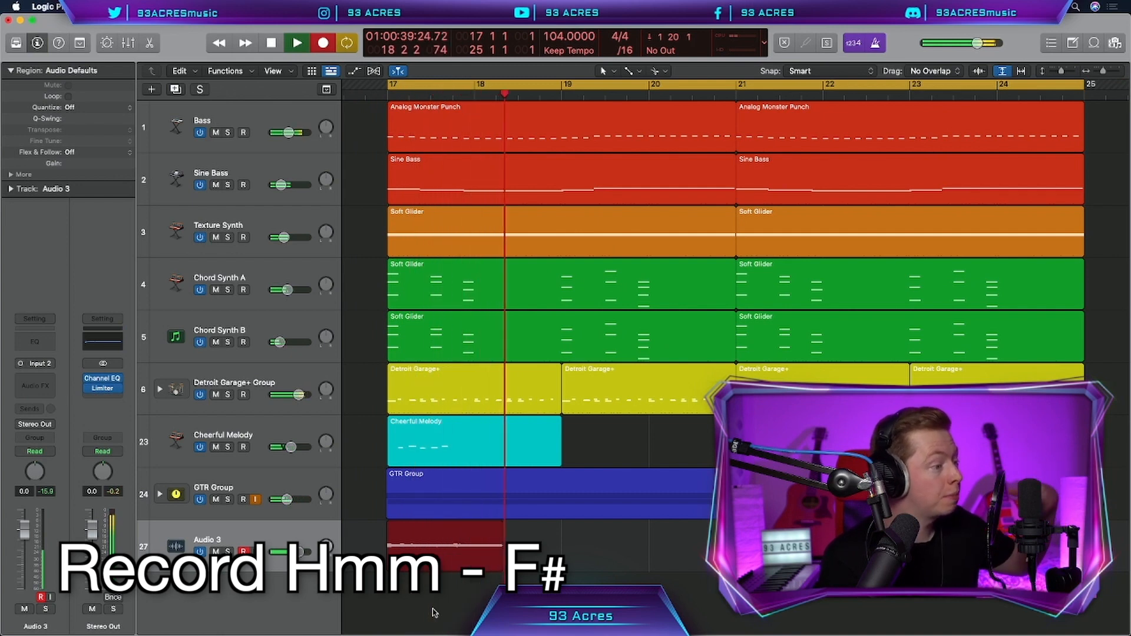
key(space)
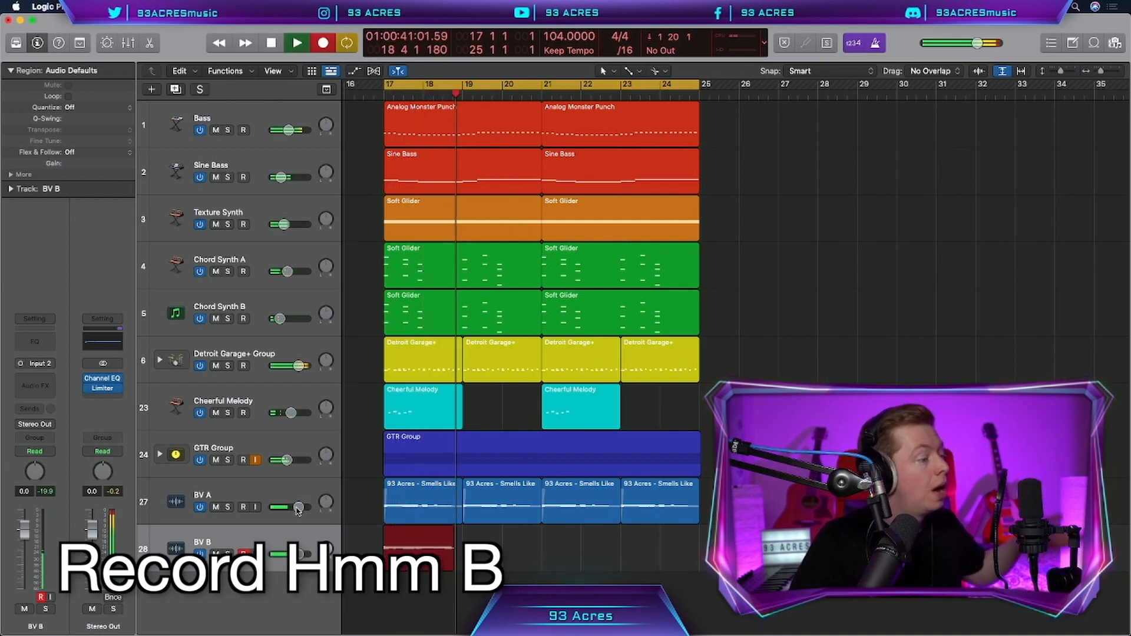
key(space)
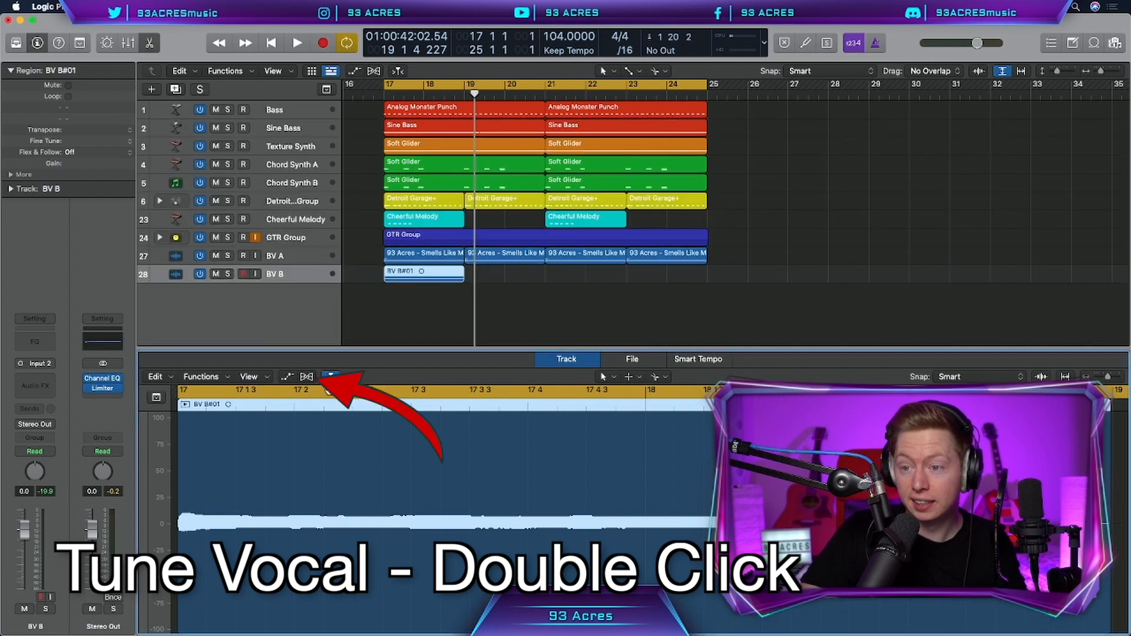
Enable Flex for the BV A hum regions and set the mode to Flex Pitch, with Pitch Correction at 100.
click(306, 376)
click(643, 219)
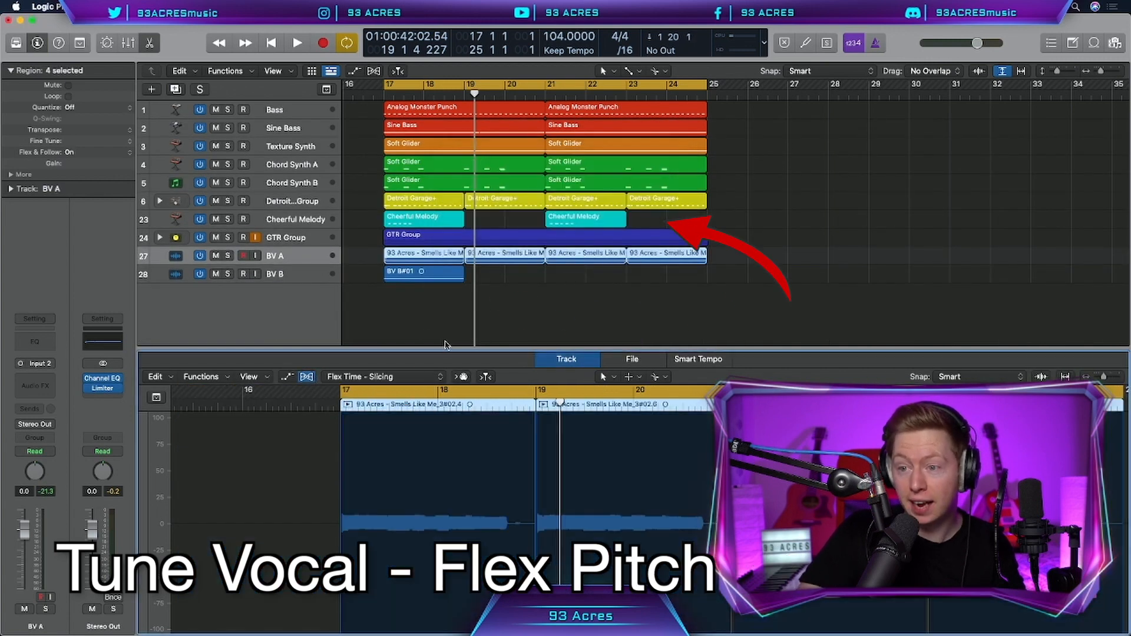
click(415, 377)
click(399, 339)
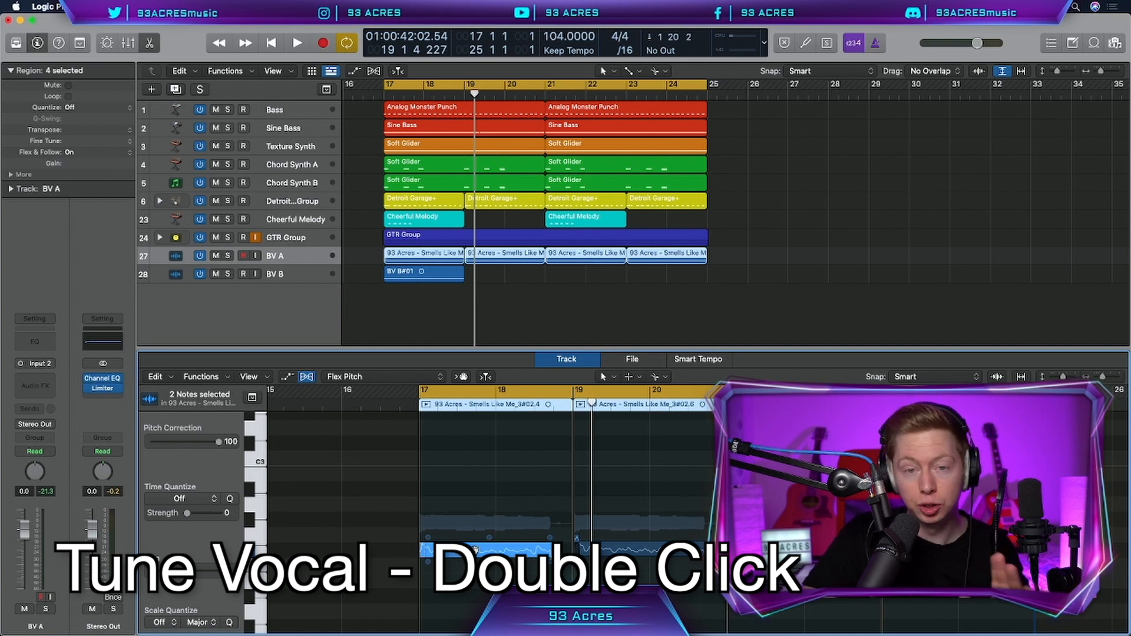
Adjust the BV A hum notes in Flex Pitch and audition the tuned vocal soloed.
drag(489, 562, 483, 576)
key(s)
key(space)
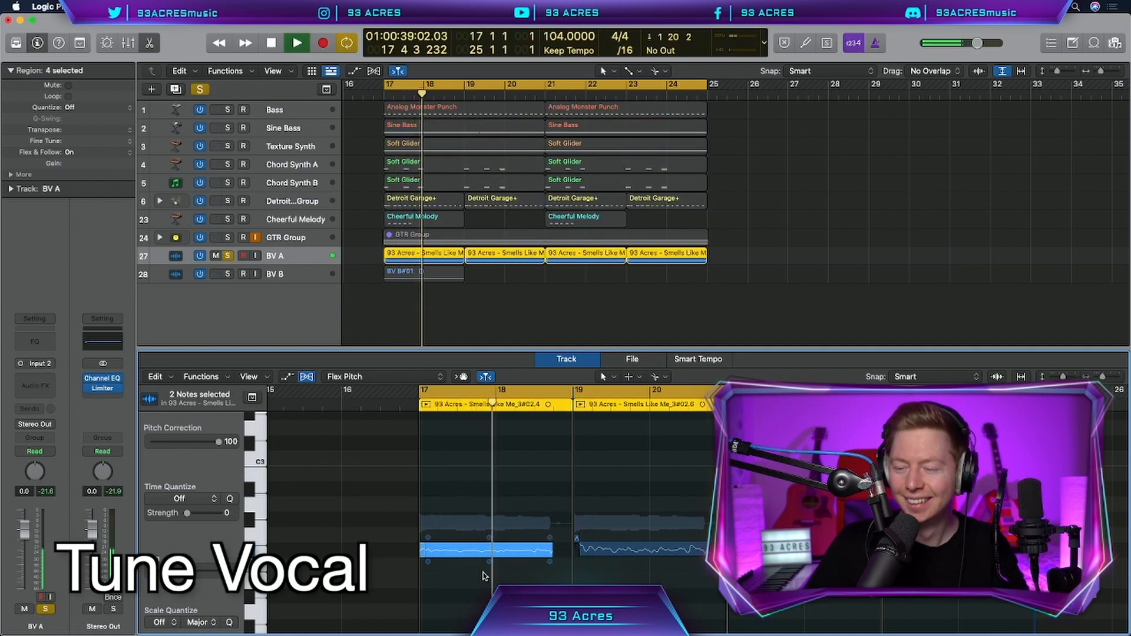
key(space)
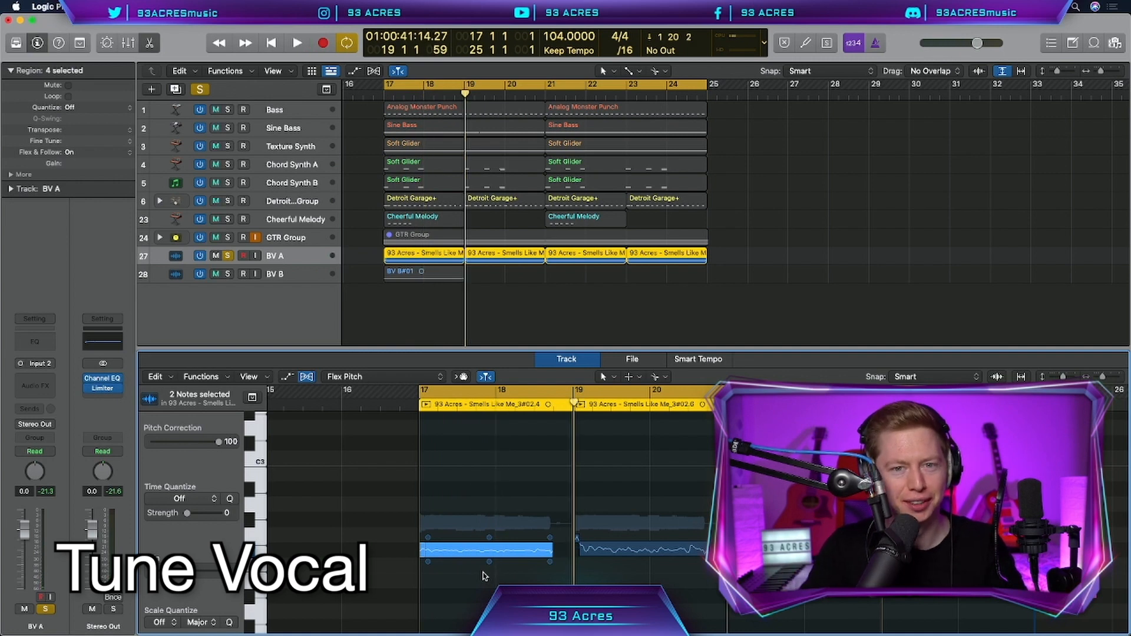
Record a hum on BV C, duplicate the track as BV D and record another hum there.
key(r)
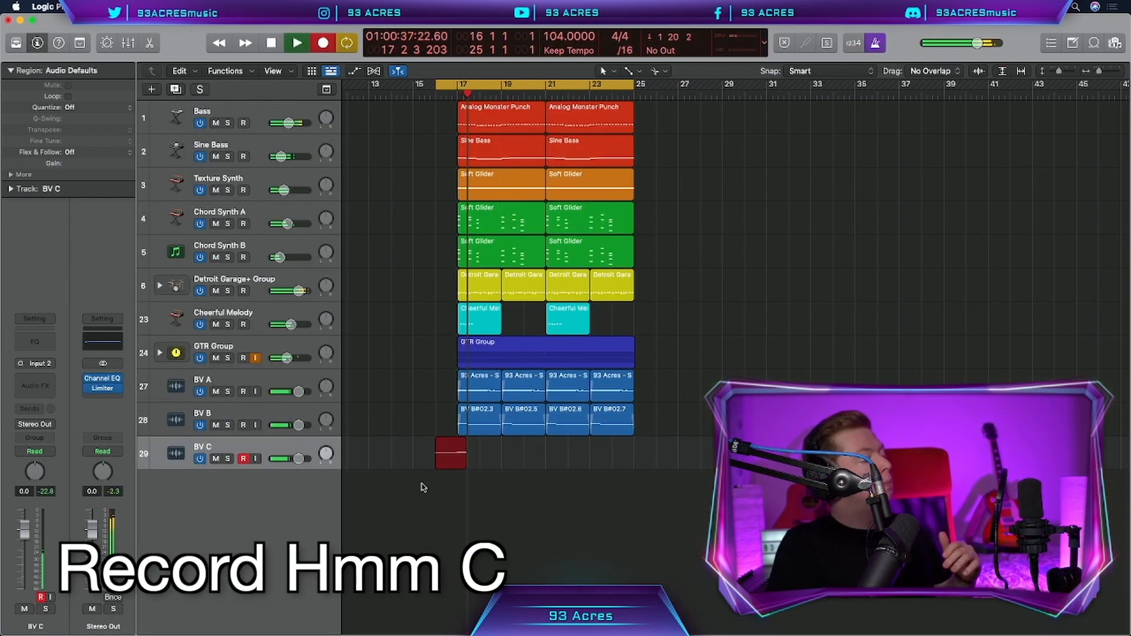
key(super+d)
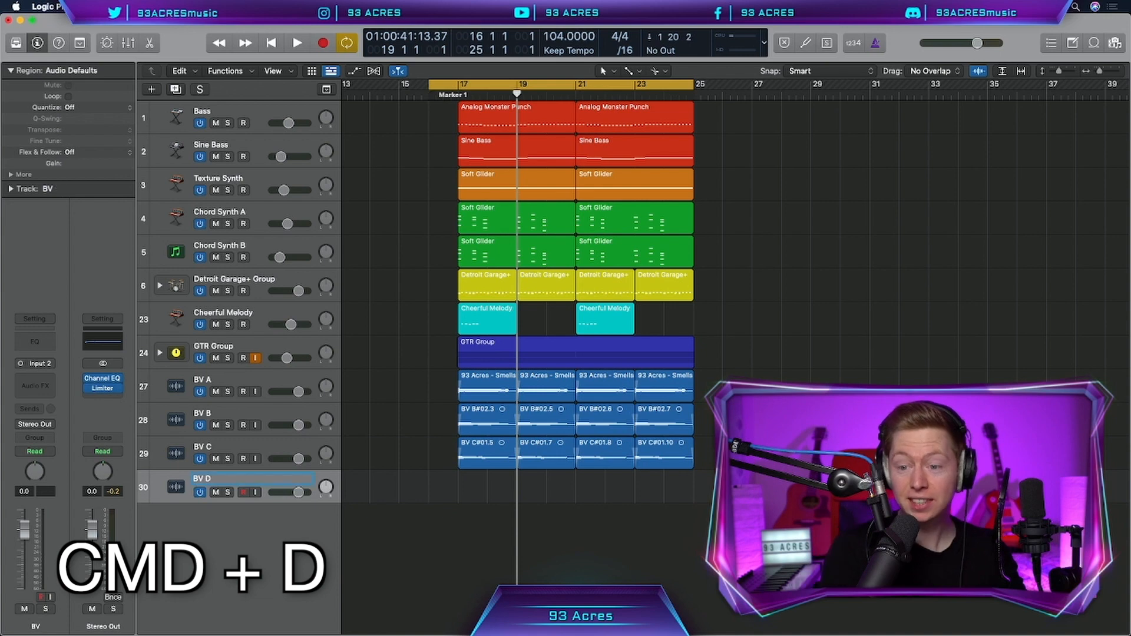
key(r)
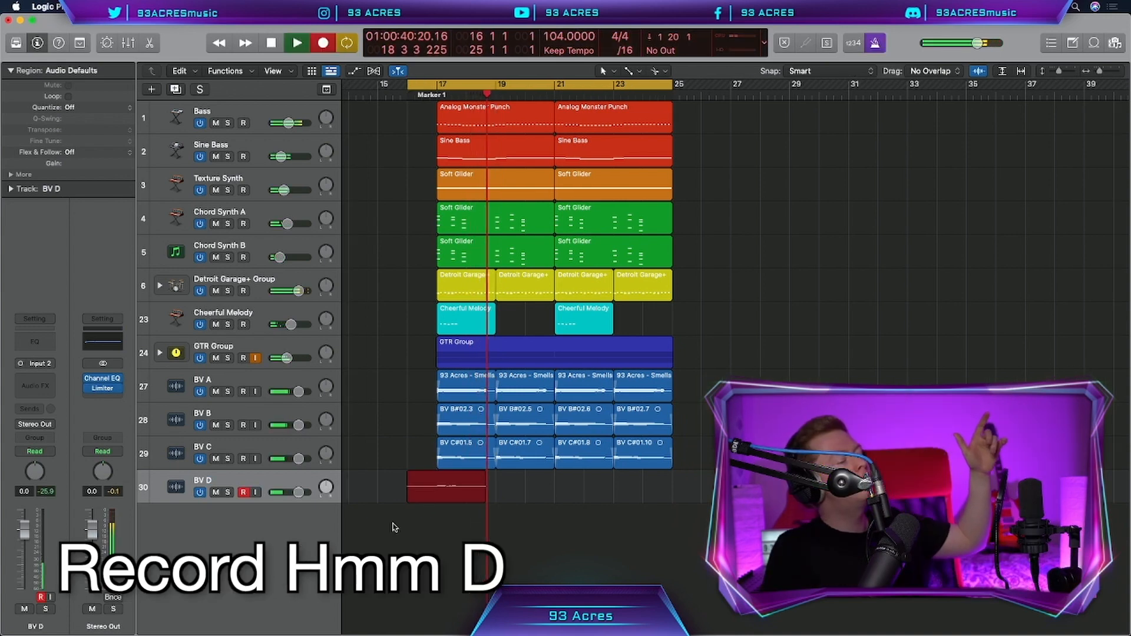
Pan BV A hard left, BV B hard right, BV C slightly left and BV D to +15.
drag(326, 386, 324, 478)
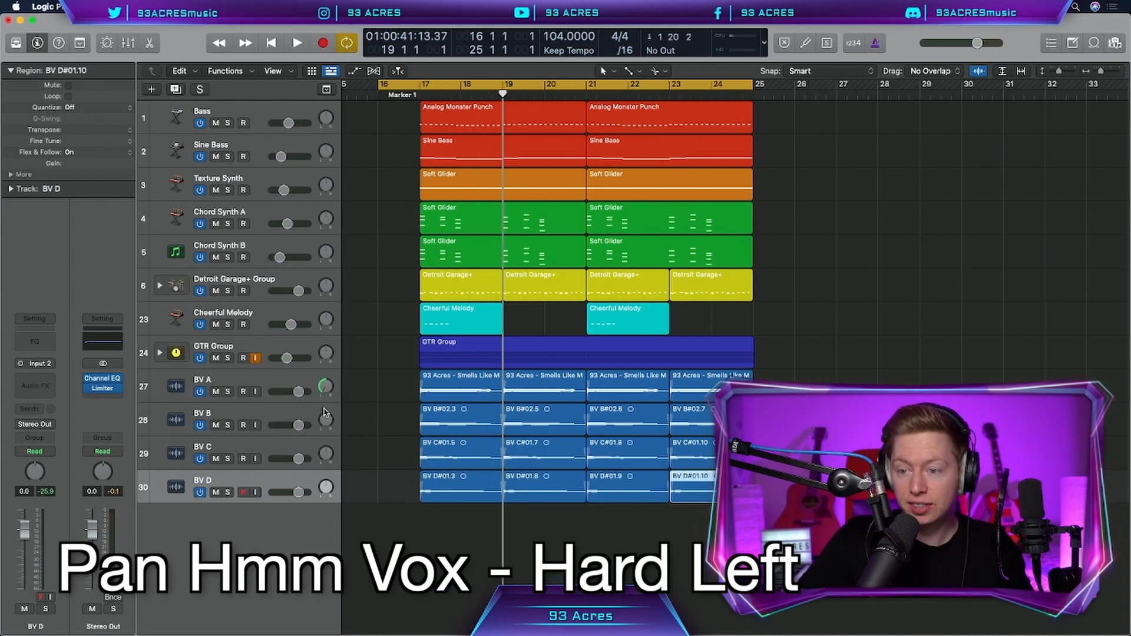
drag(325, 418, 324, 289)
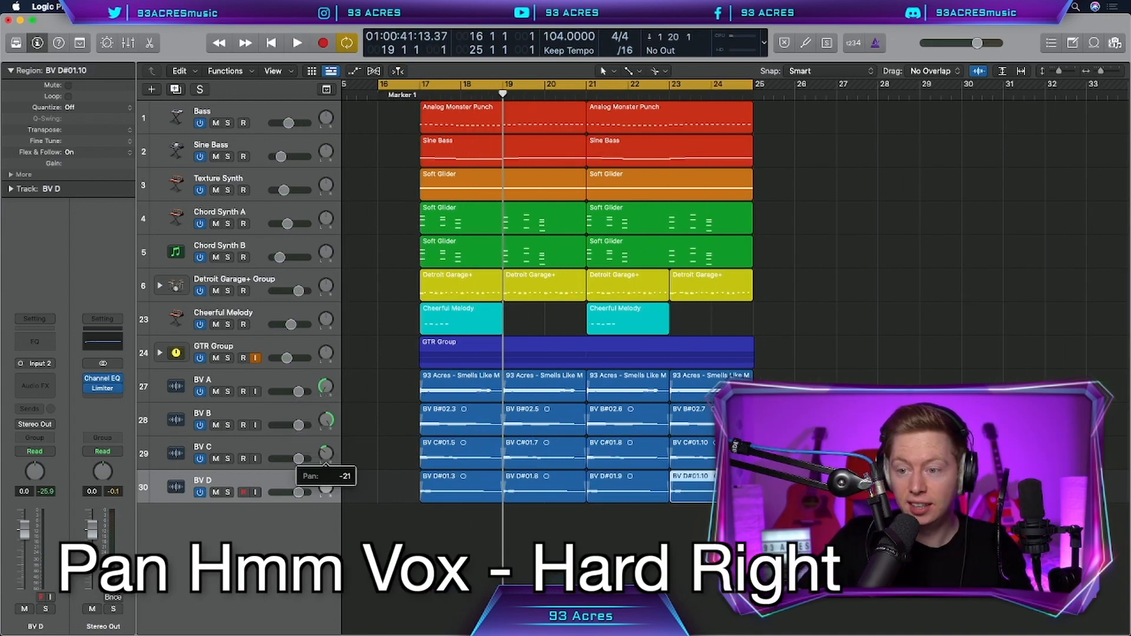
drag(326, 467, 325, 459)
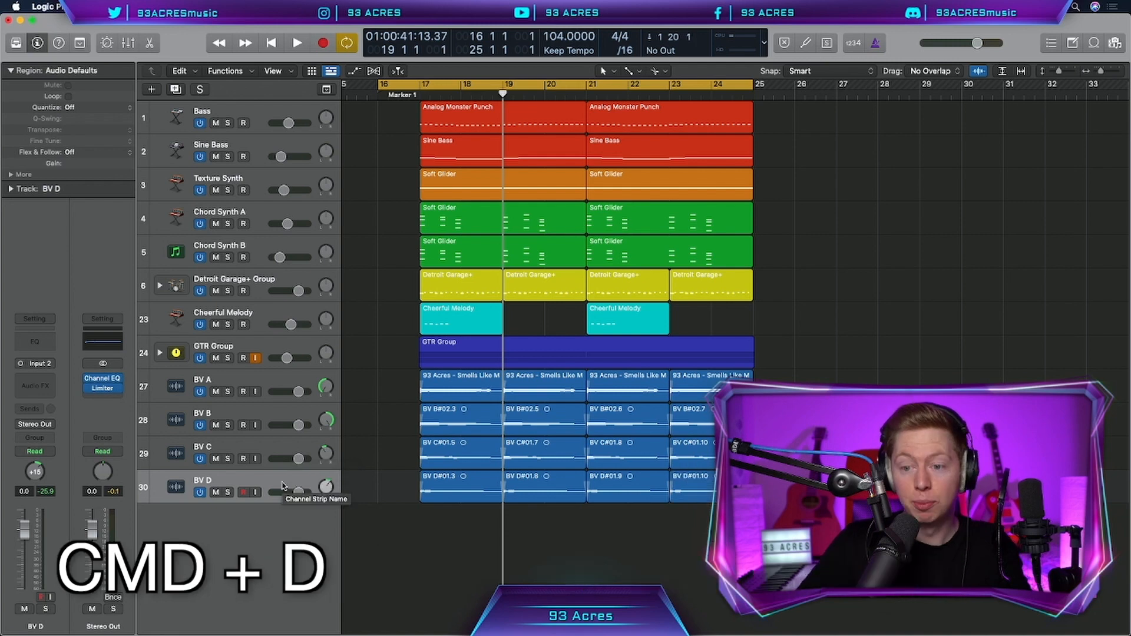
Duplicate the BV D track as BV E and record an octave hum on it.
key(super+d)
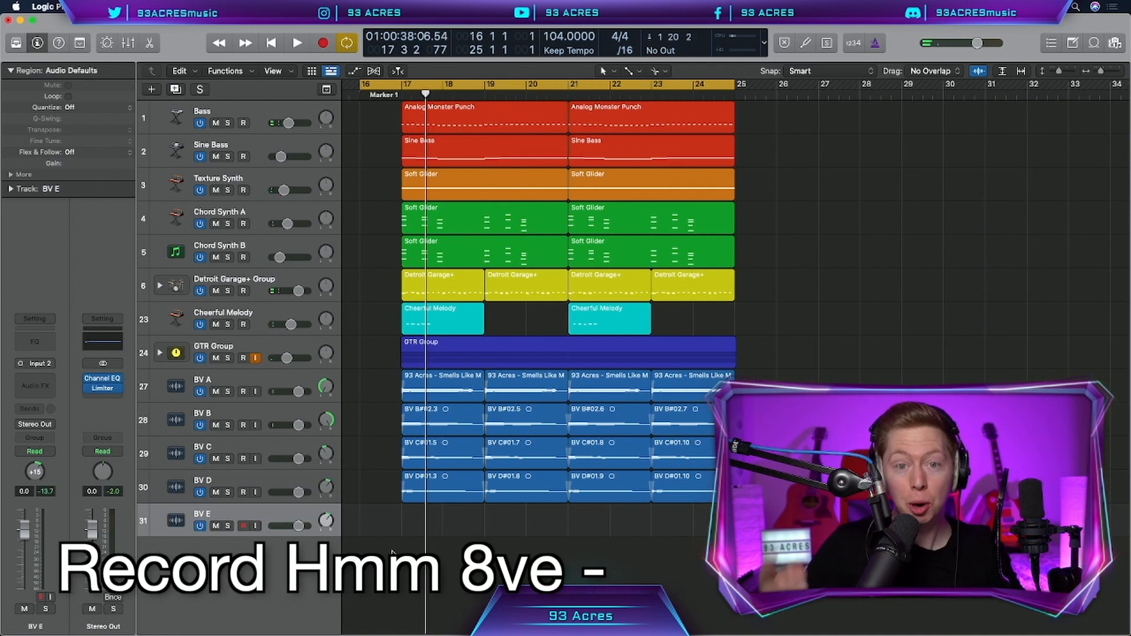
key(r)
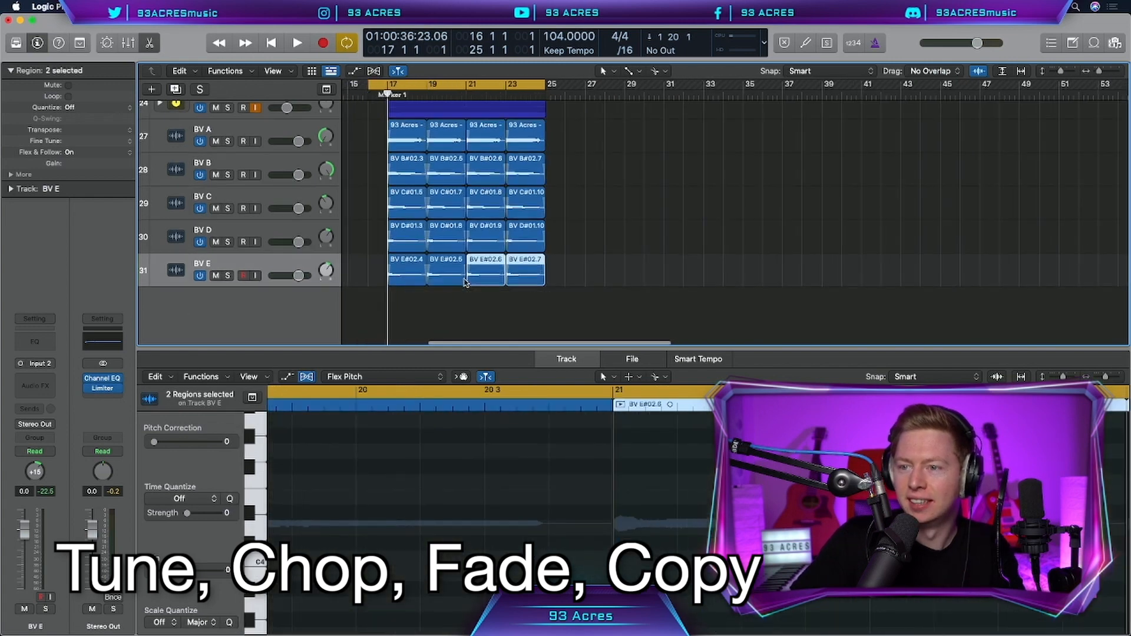
Duplicate the BV E track as BV F, record another hum on it and apply Flex Pitch.
key(super+d)
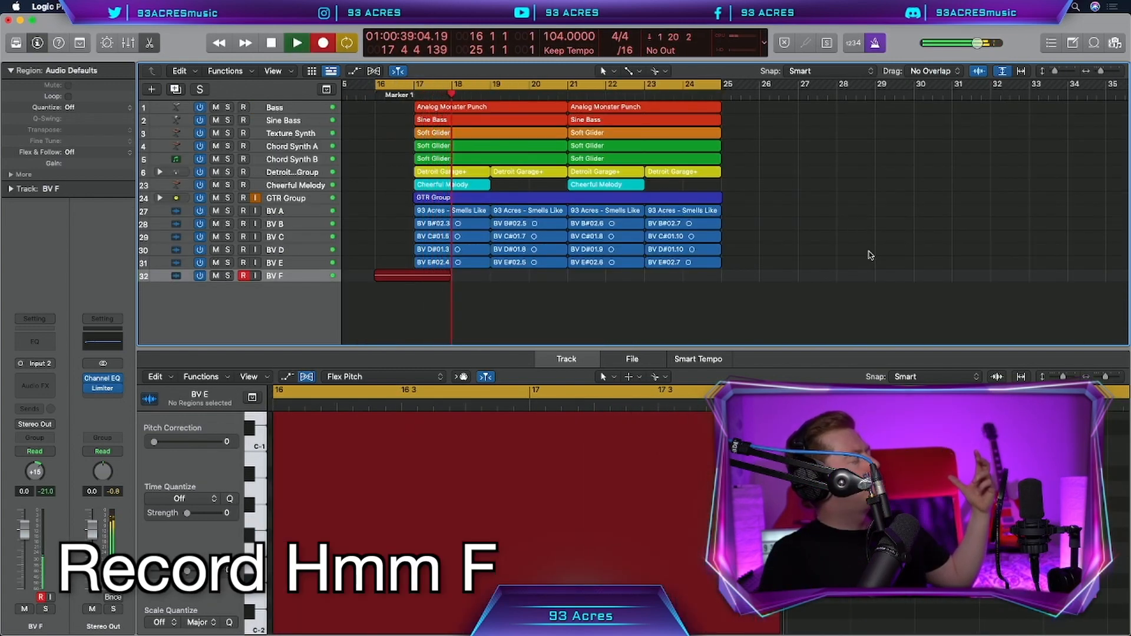
key(space)
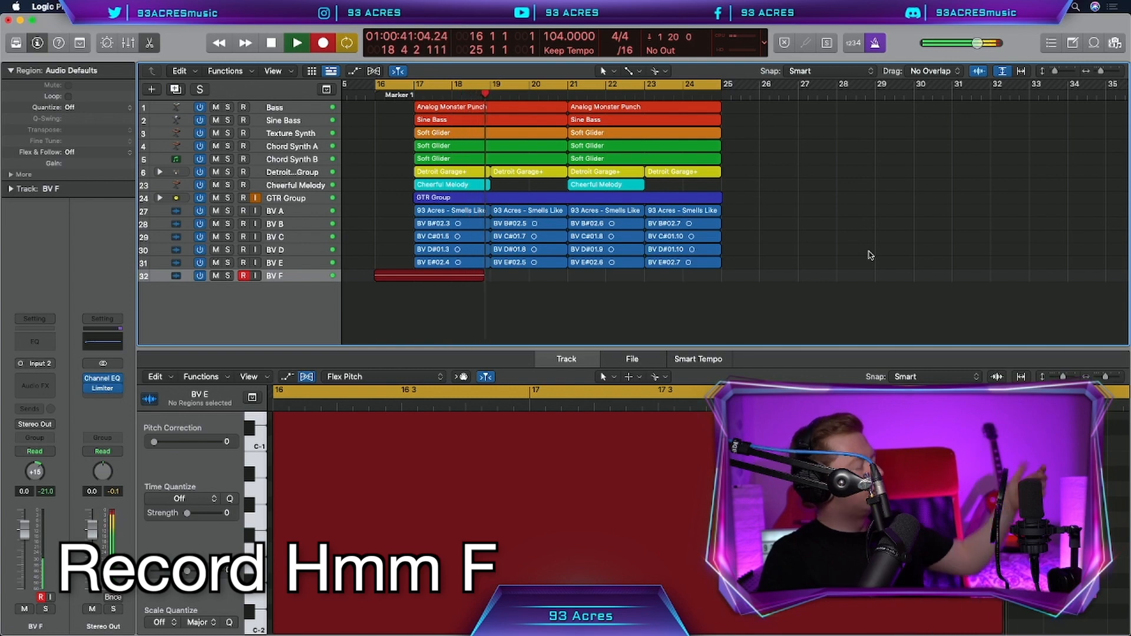
click(383, 376)
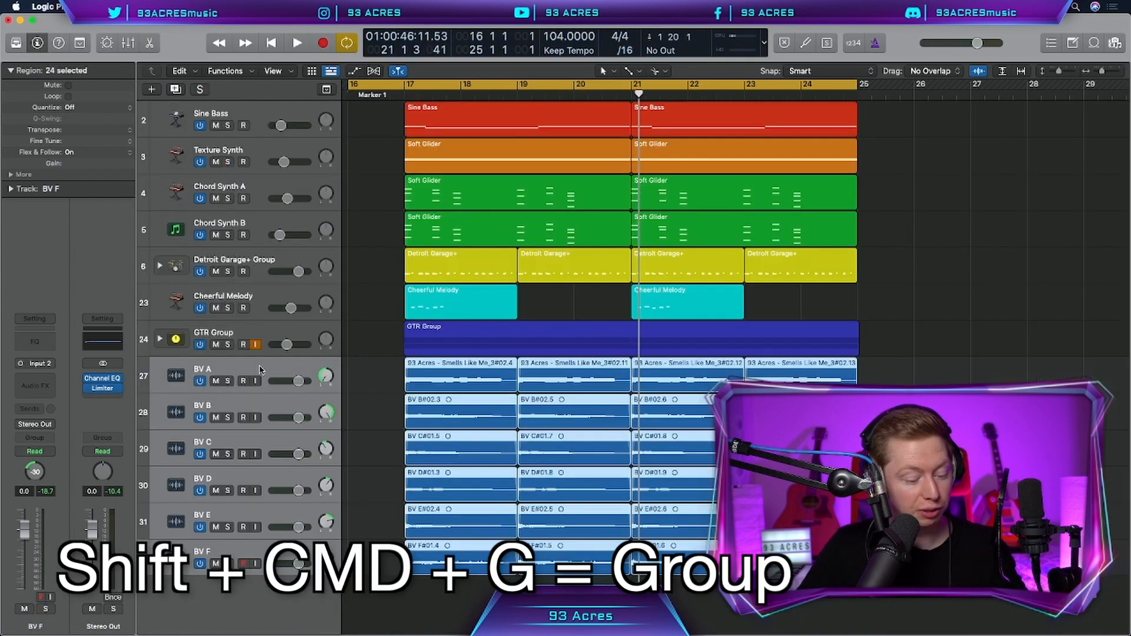
Combine tracks BV A to BV F into a track stack named BV Group.
key(shift+super+g)
text(BV Group)
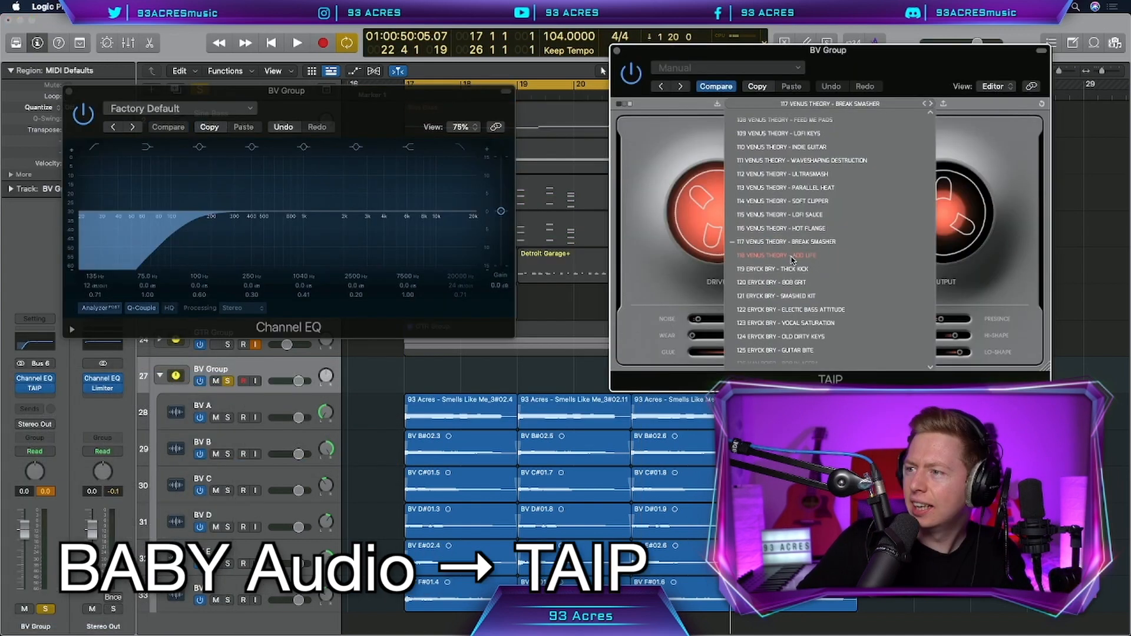
Try TAIP's That Used To Be A Vocal preset on the BV Group, switch to Vocal Saturation and audition it.
click(789, 365)
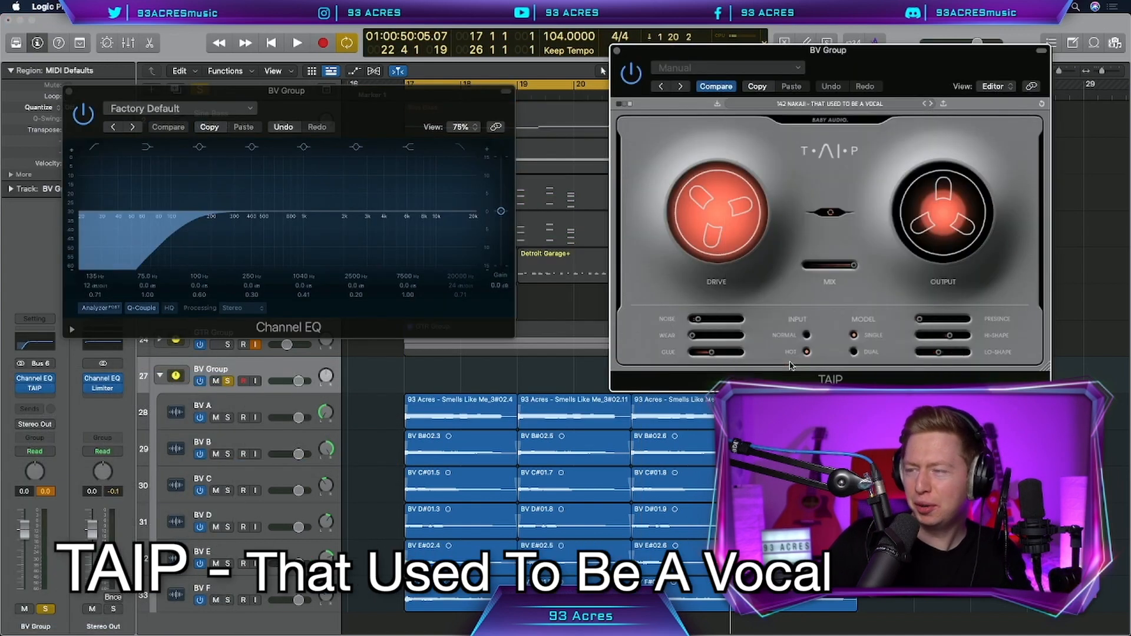
key(space)
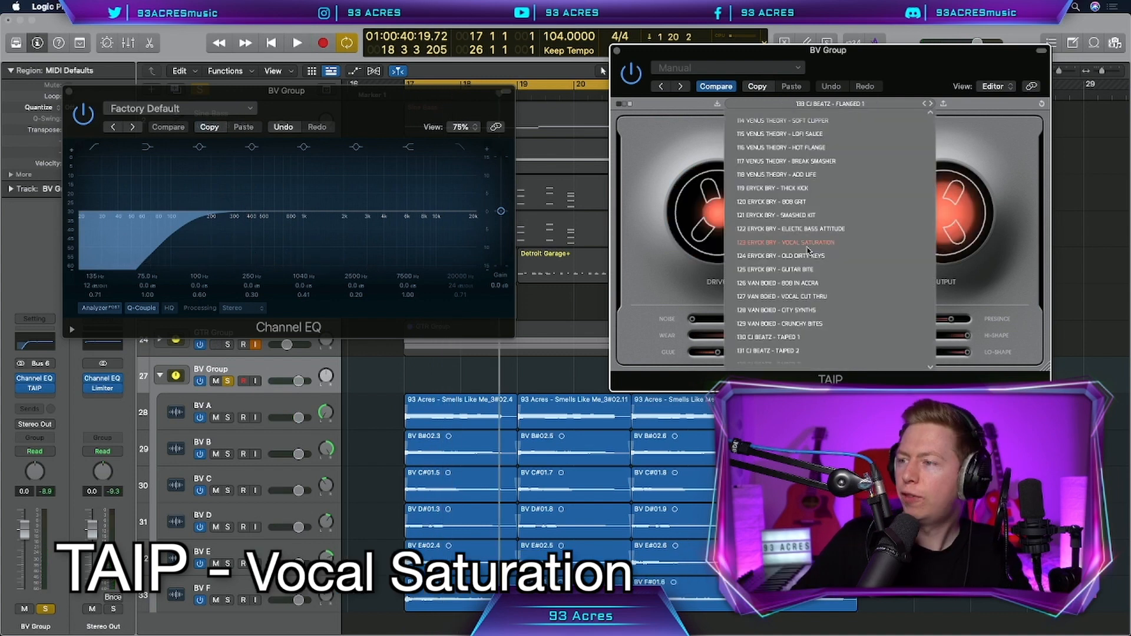
click(765, 236)
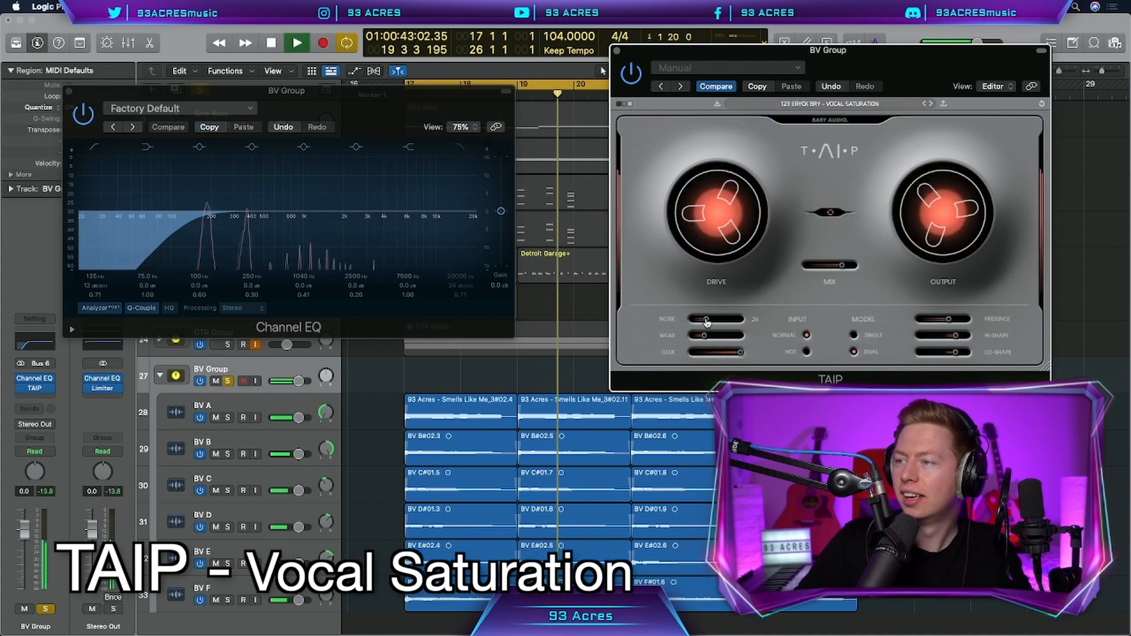
key(space)
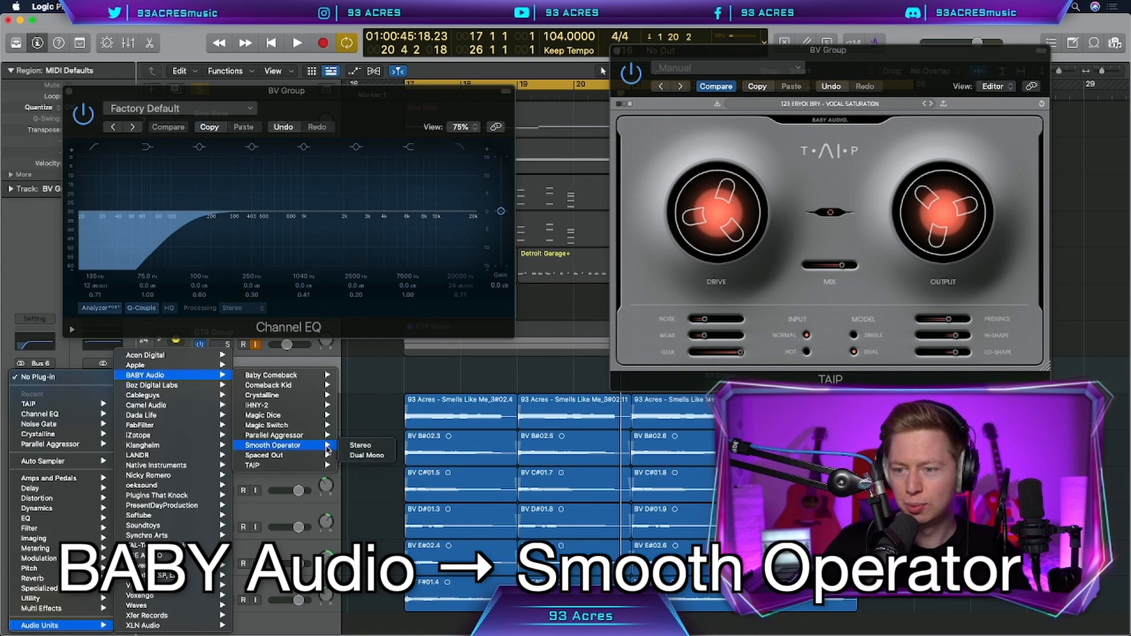
Add Smooth Operator in stereo to the BV Group with the Kiss of Life preset and audition the vocals.
click(345, 448)
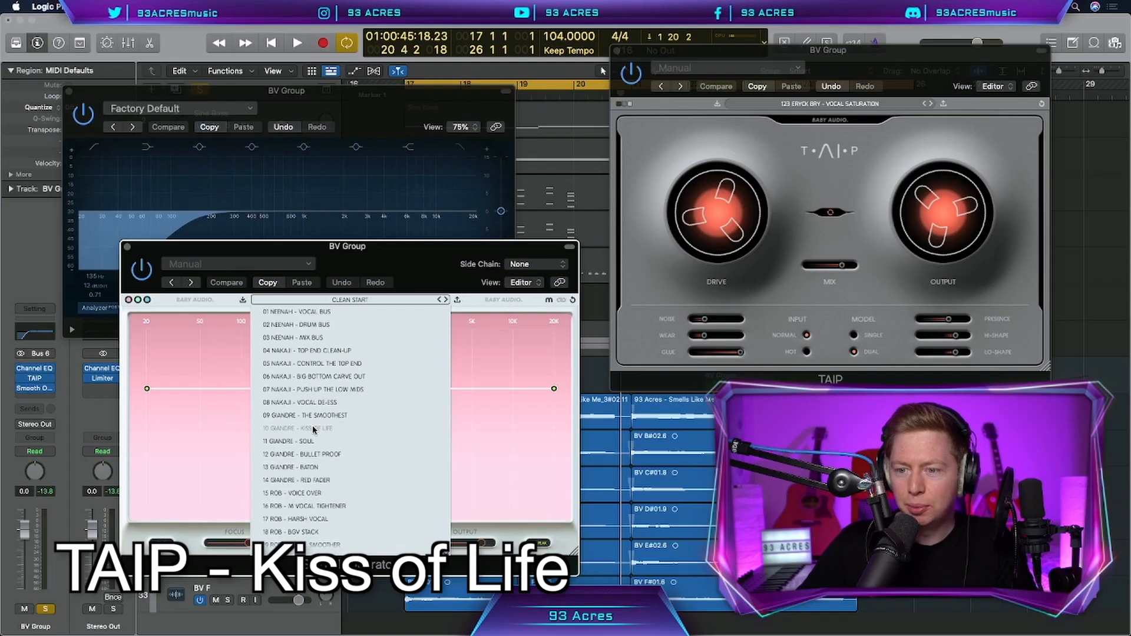
click(312, 430)
key(space)
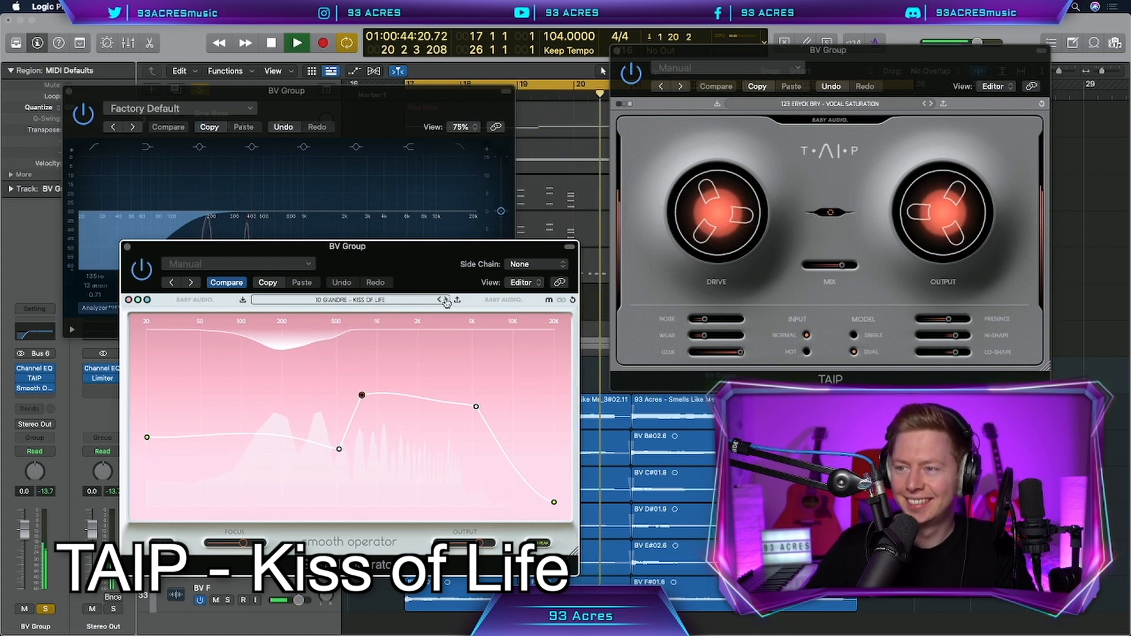
key(space)
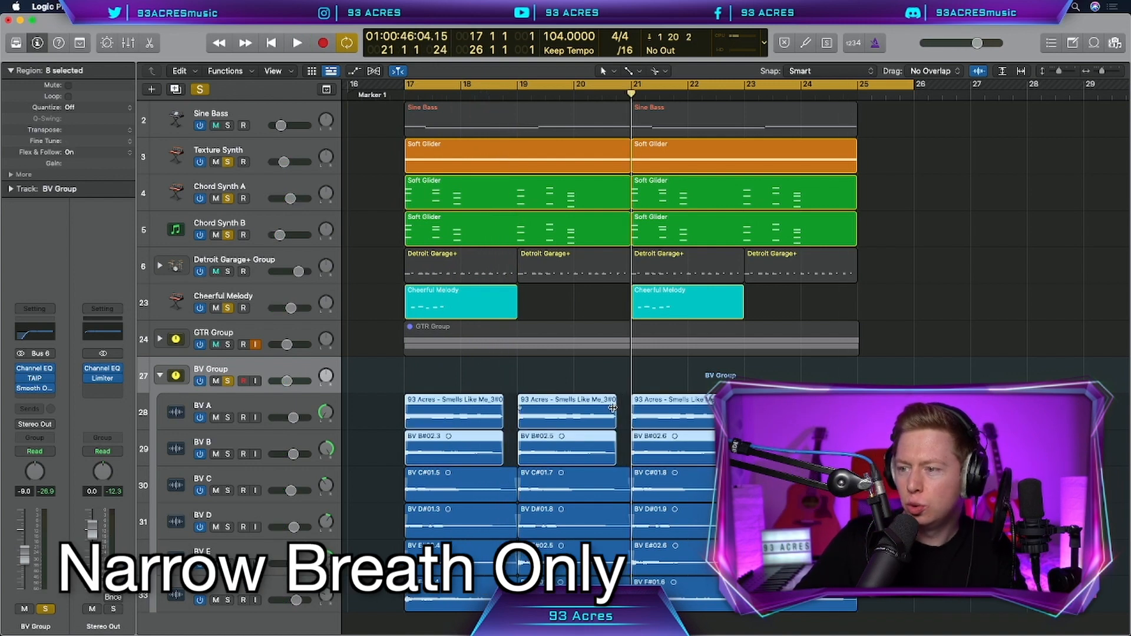
Audition the BV Group with the soloed synths and add a send from it to Bus 12.
key(space)
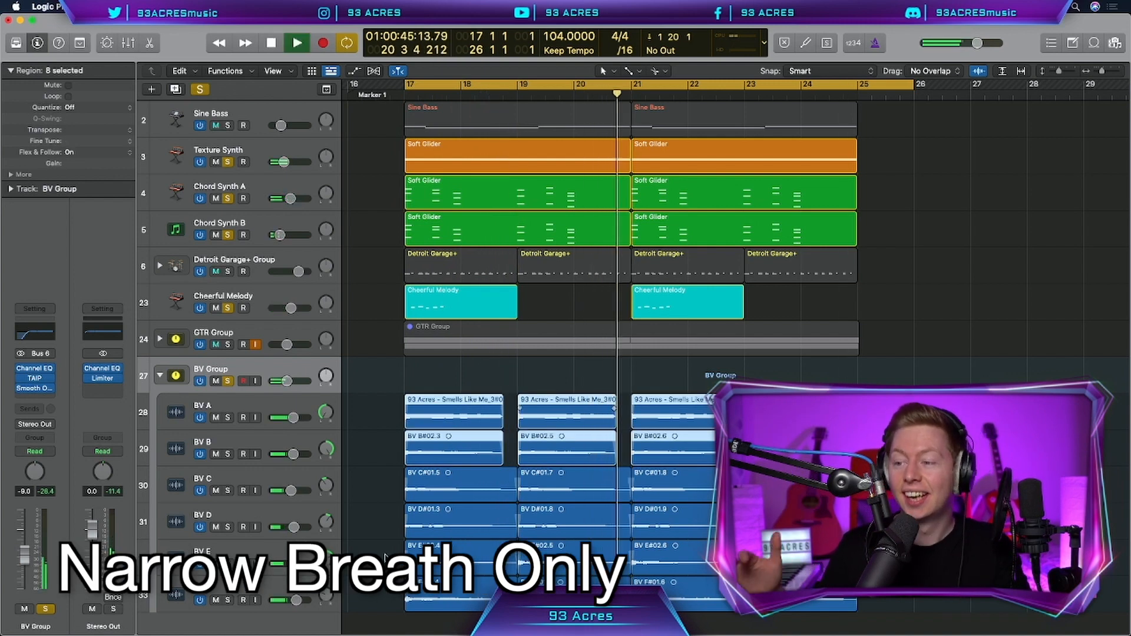
key(space)
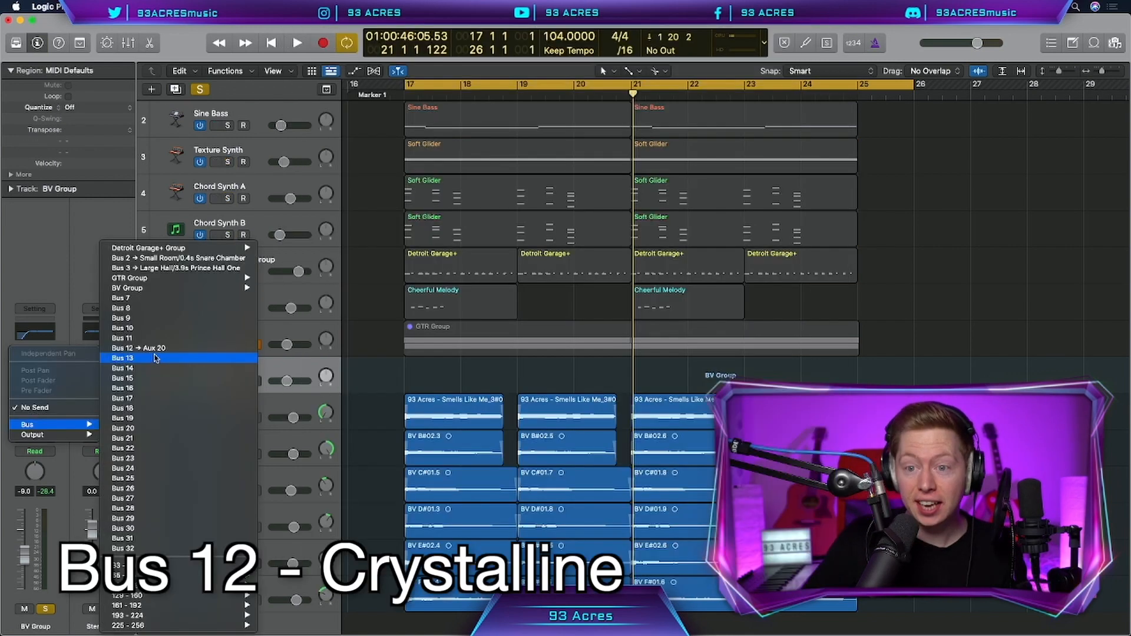
click(155, 348)
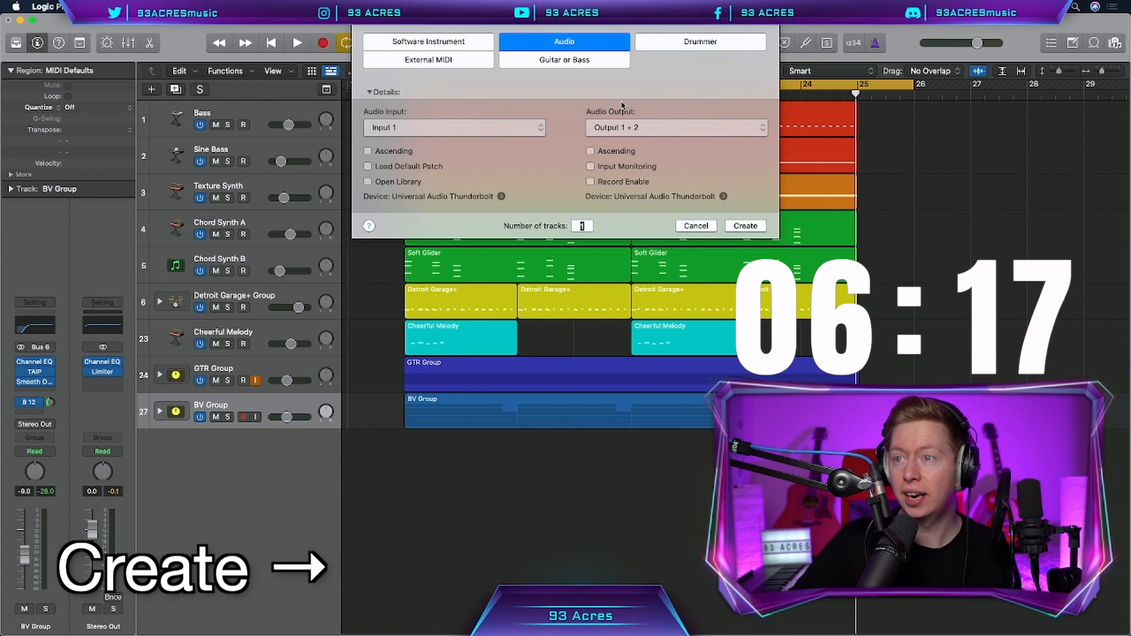
Create an audio track for Vox Double A, record the take and lower the track's volume to about -13 dB.
click(813, 224)
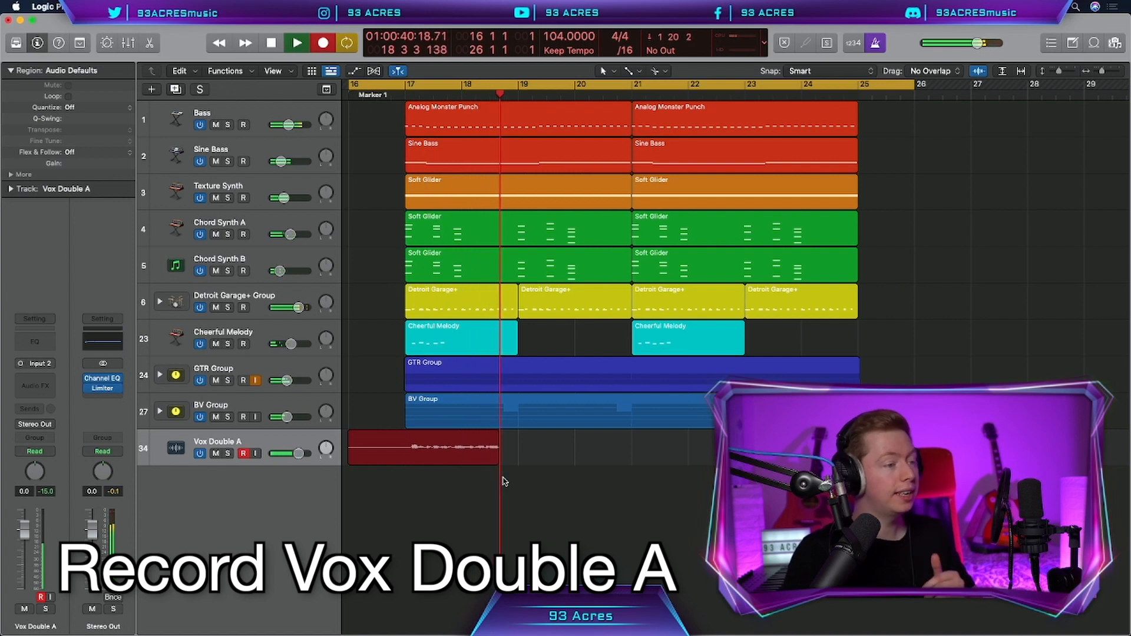
drag(299, 453, 290, 453)
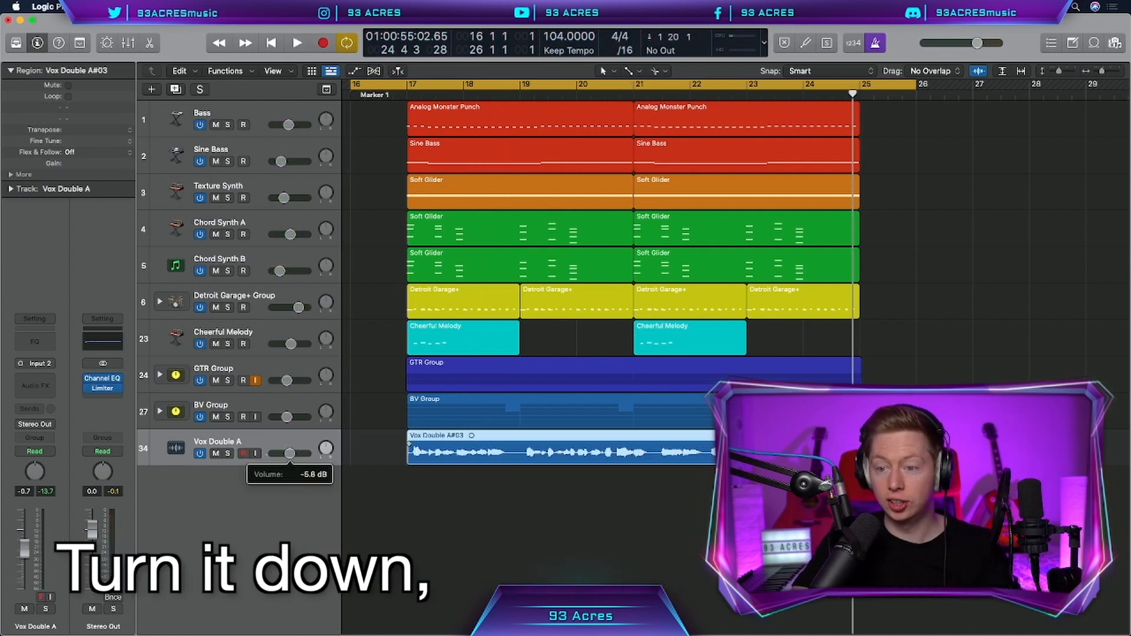
drag(290, 454, 283, 453)
Duplicate the track as Vox Double B, record its take and trim the region to start at bar 17.
key(super+d)
text(B)
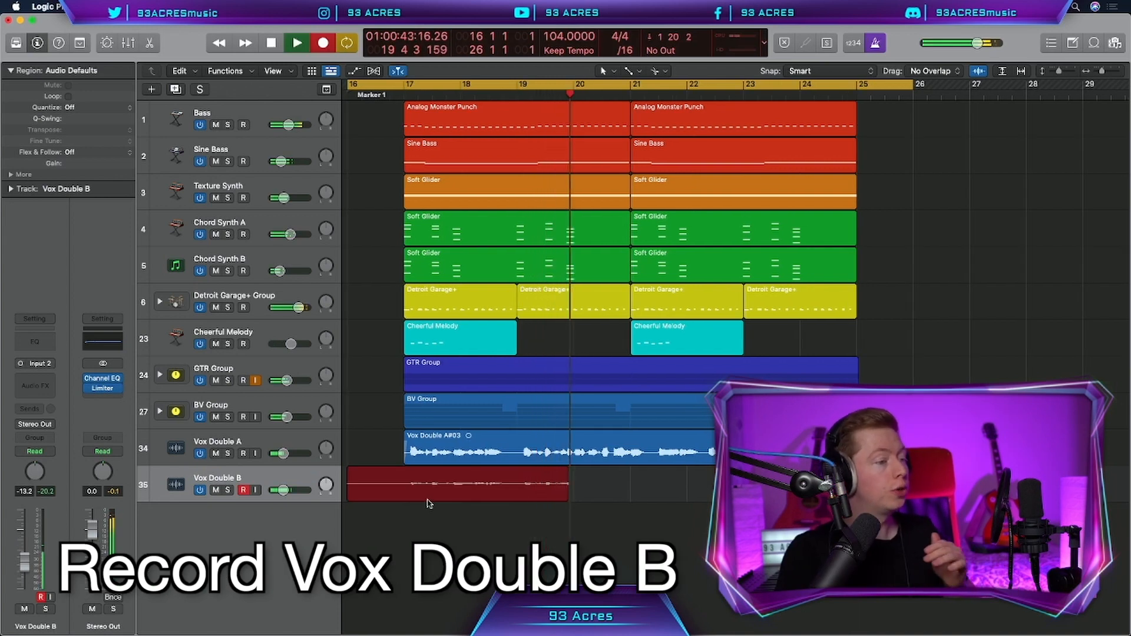
key(space)
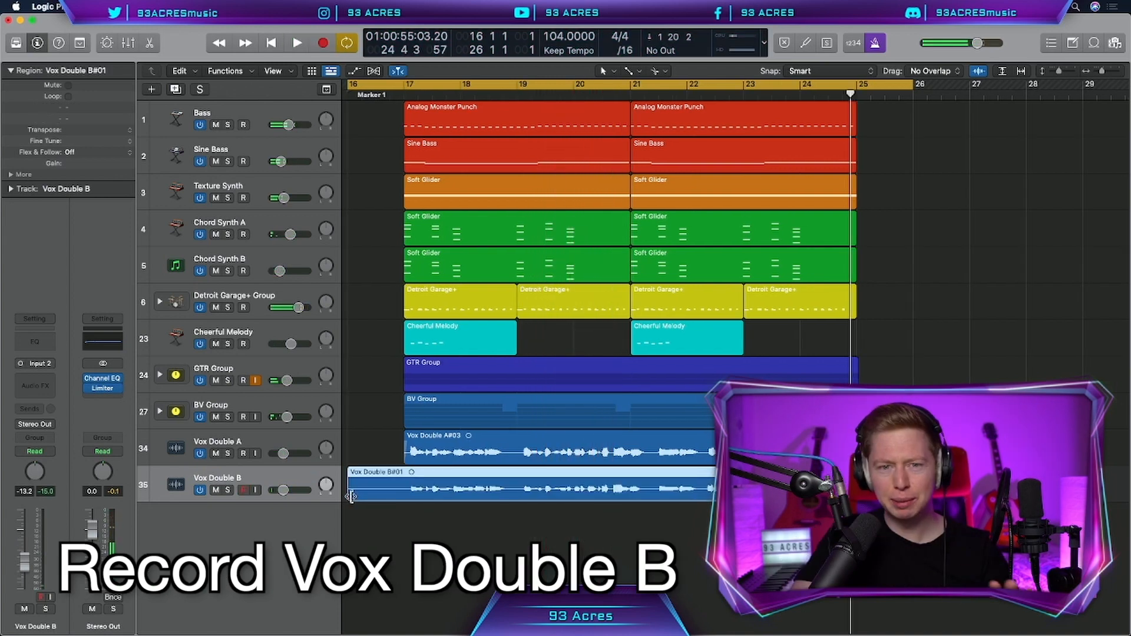
drag(351, 496, 405, 496)
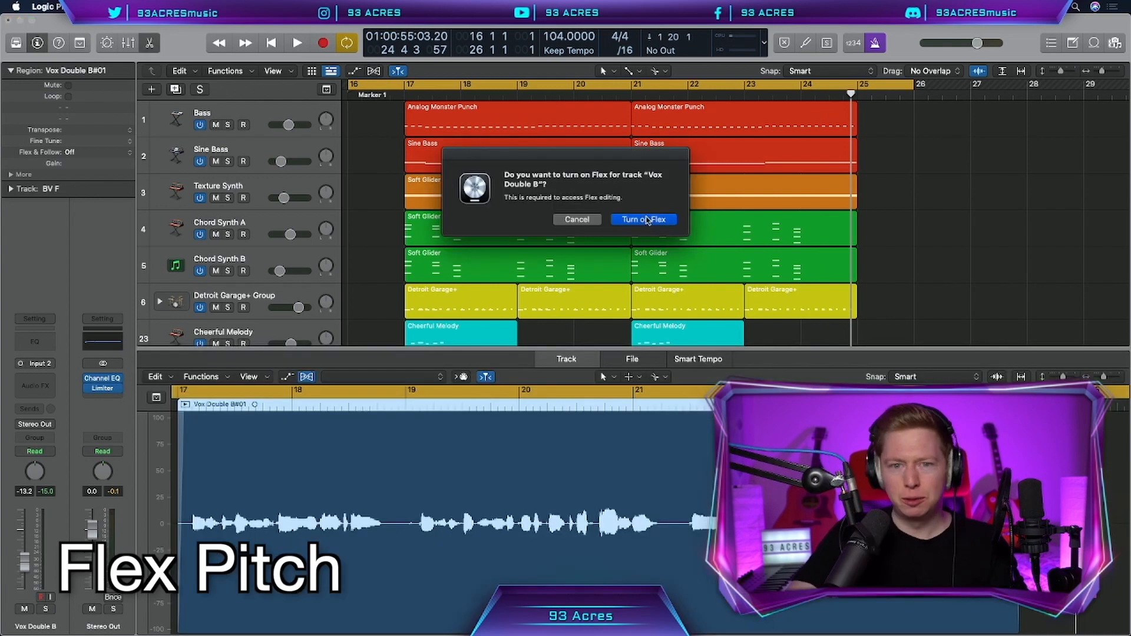
Turn on Flex Pitch for Vox Double B with scale quantize set to F# Major, and use Flex Pitch on Vox Double High A.
key(Return)
click(173, 623)
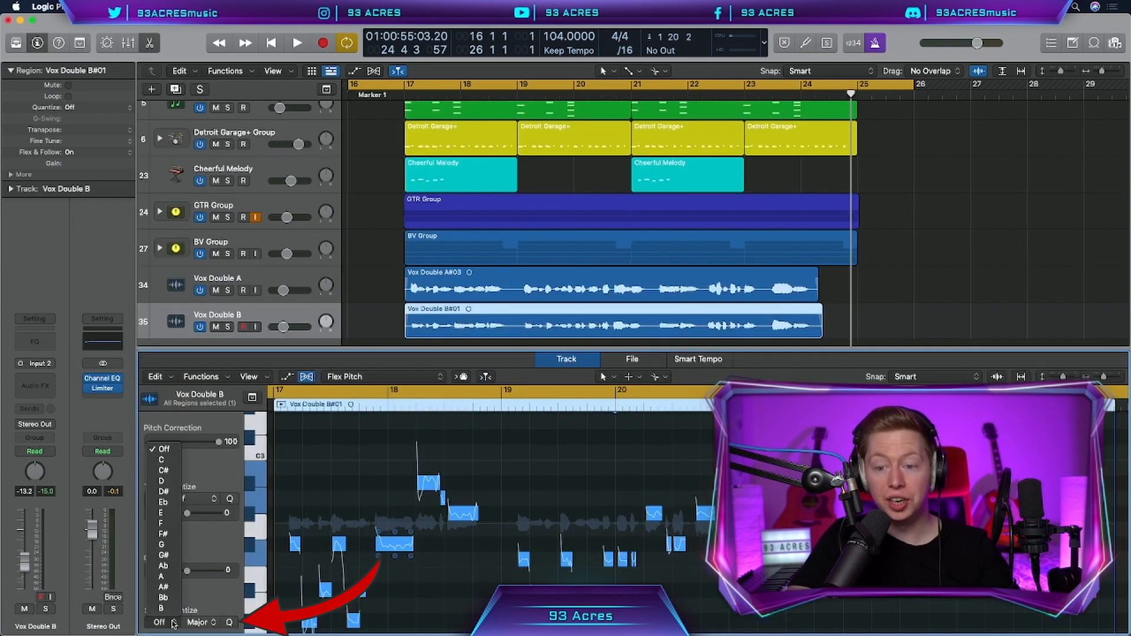
click(166, 534)
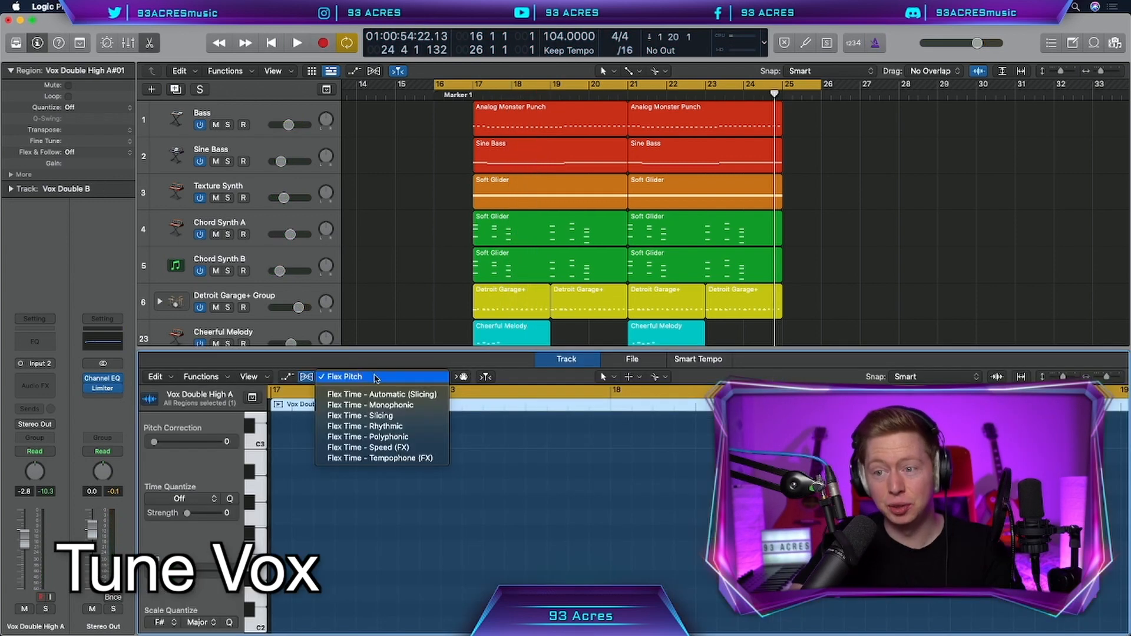
click(374, 378)
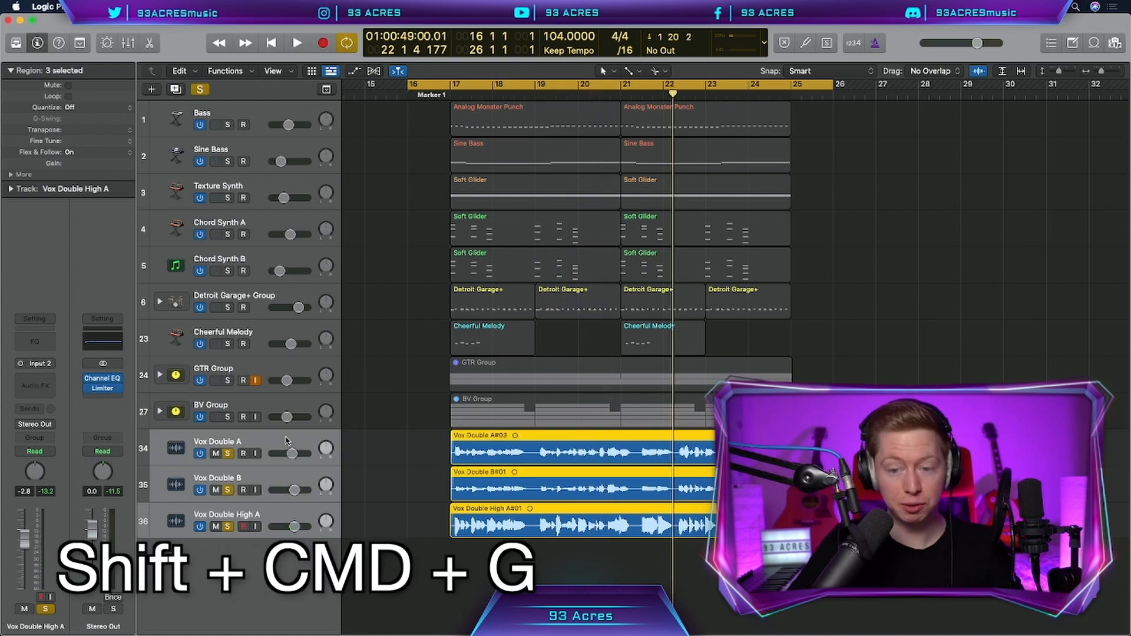
Combine the three Vox Double tracks into a track stack named Vox Group and add a send to Bus 13.
key(shift+super+g)
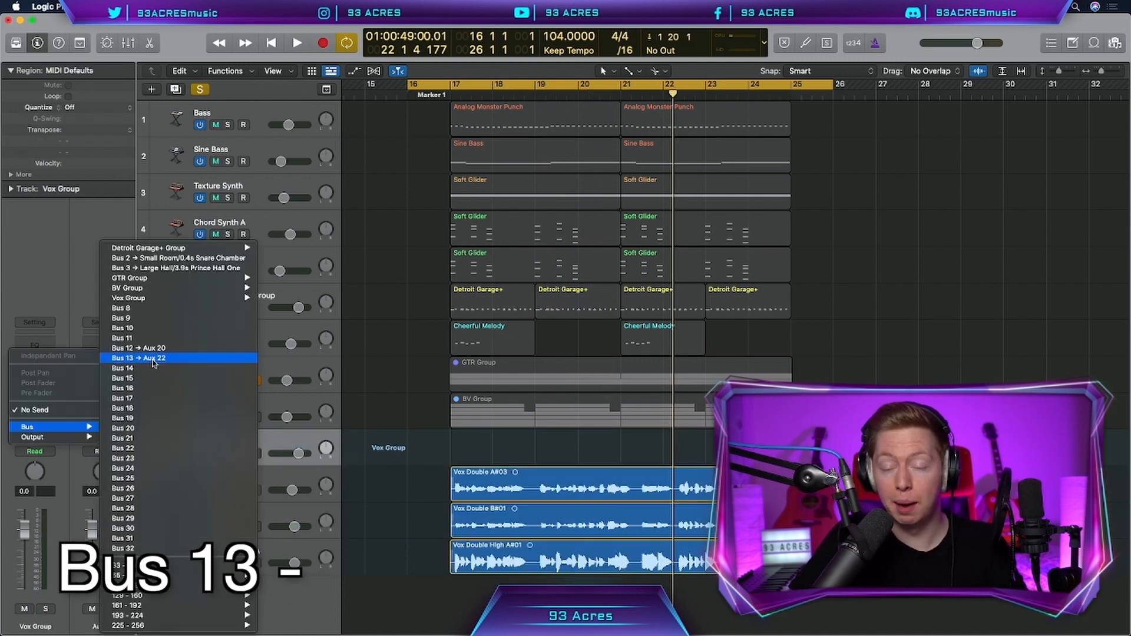
click(150, 359)
Load BABY Audio's Comeback Kid in stereo on the Bus 13 aux channel.
click(103, 374)
mouse_move(278, 379)
mouse_move(353, 385)
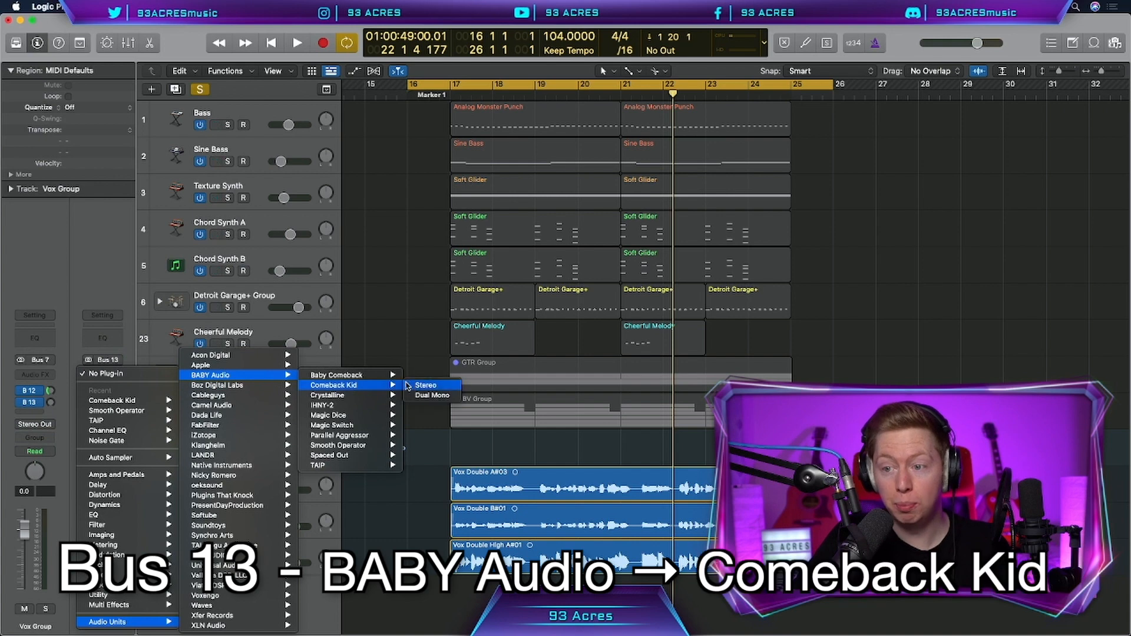
click(412, 386)
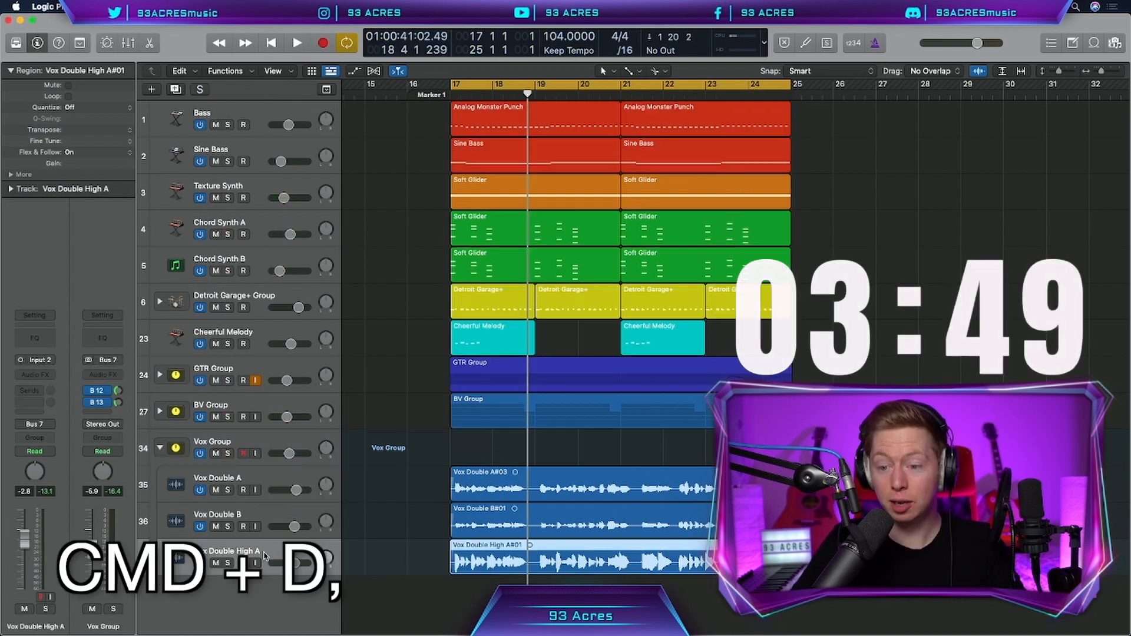
Add a Vox Harmony A track by duplicating Vox Double High A, and trim its first chopped region to end at bar 19.
key(super+d)
text(m)
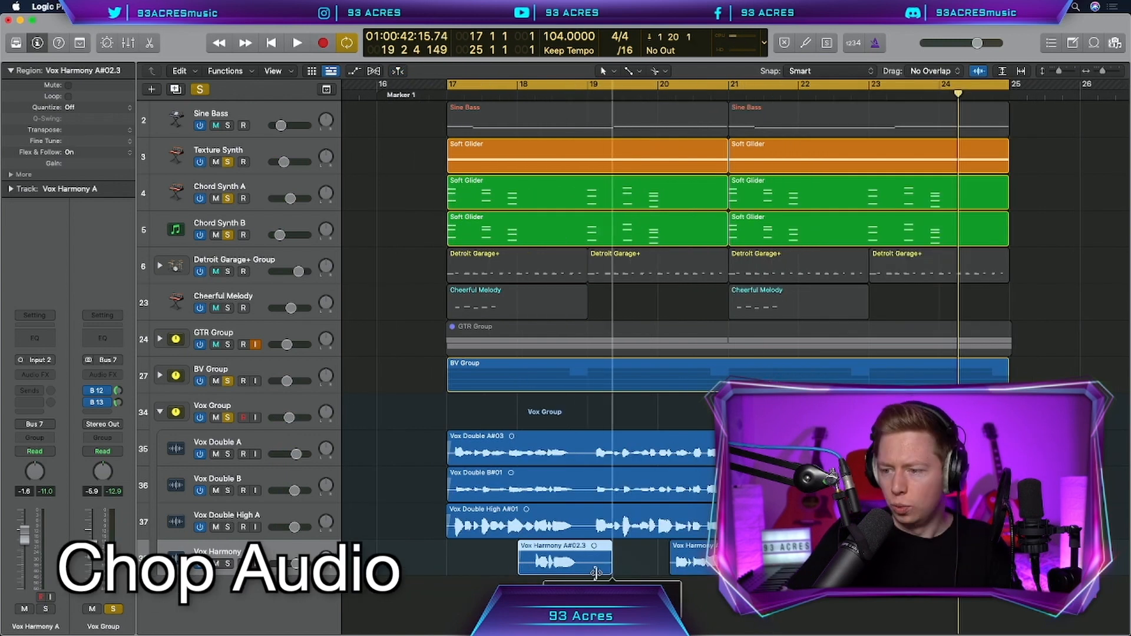
drag(601, 571, 586, 571)
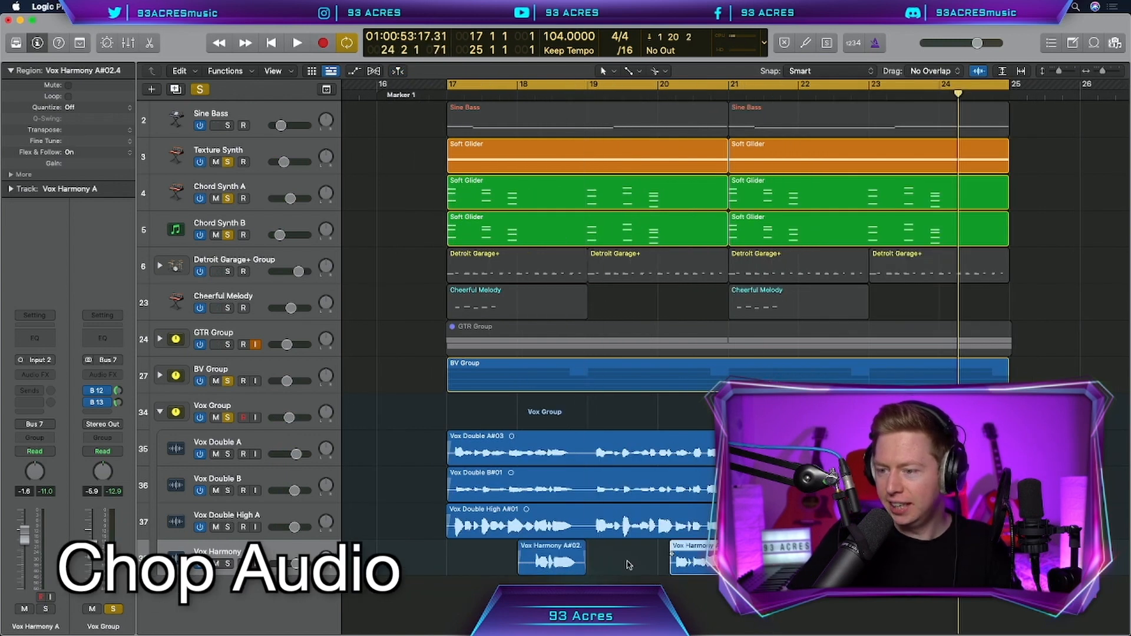
Duplicate the harmony track for Vox Harmony B and audition the panned harmonies.
key(super+d)
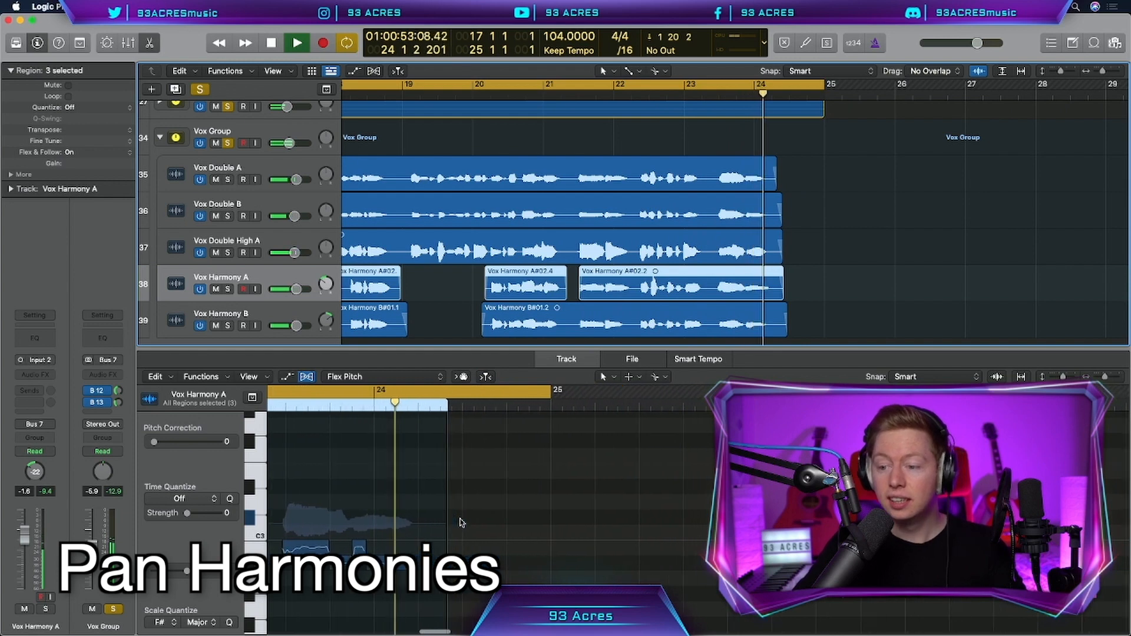
key(space)
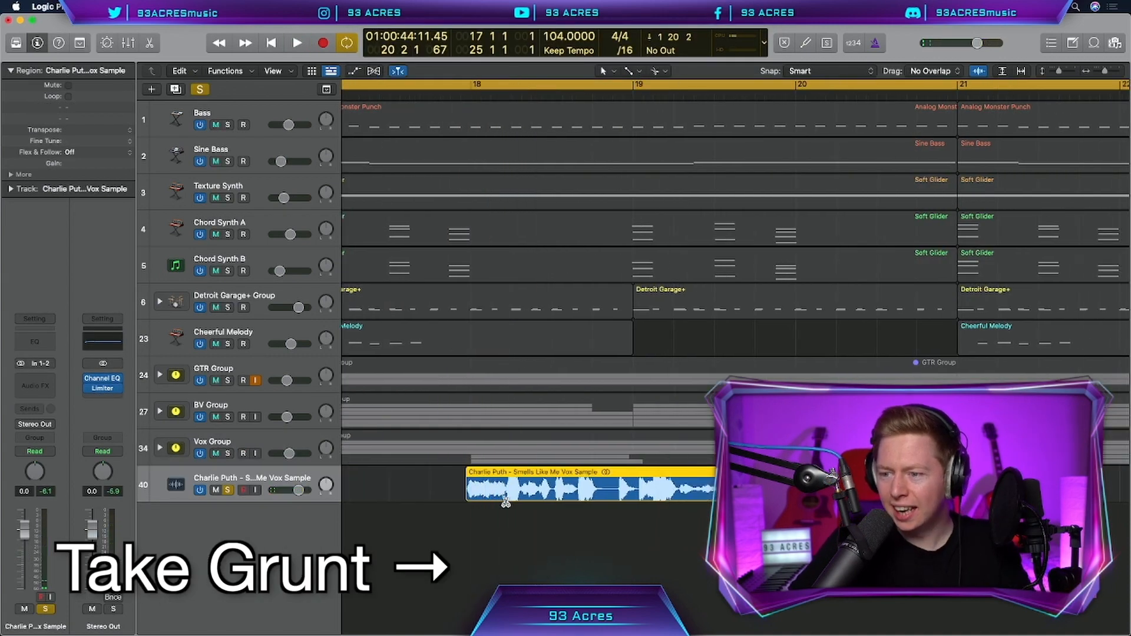
Cut the grunt out of the Charlie Puth vocal sample and move it earlier into bar 17.
right_click(505, 500)
drag(505, 497, 414, 490)
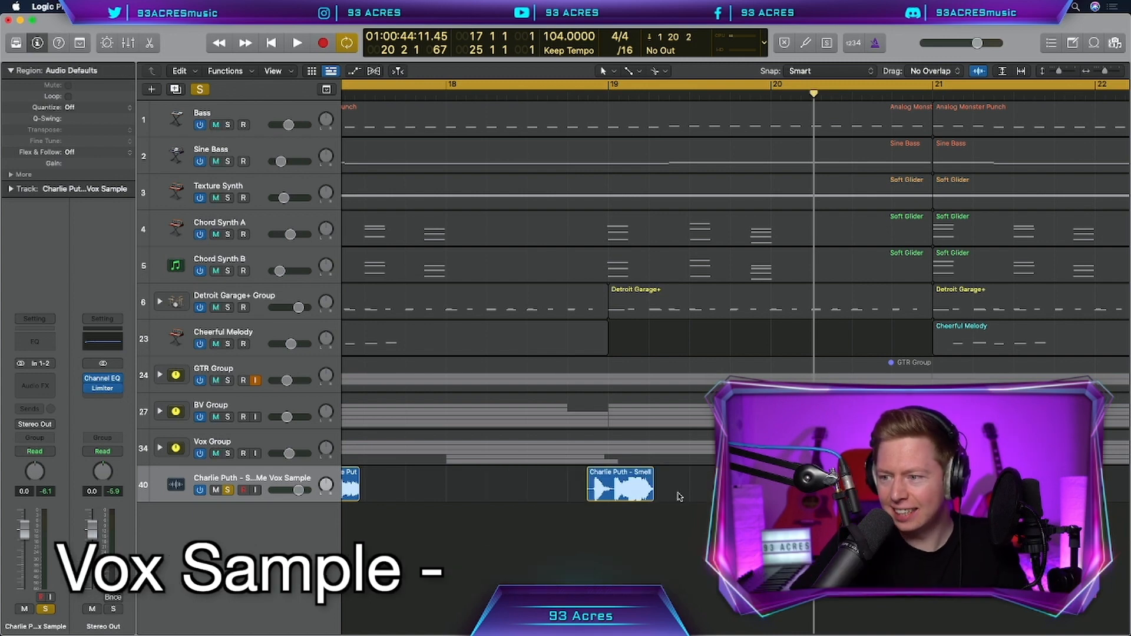
key(space)
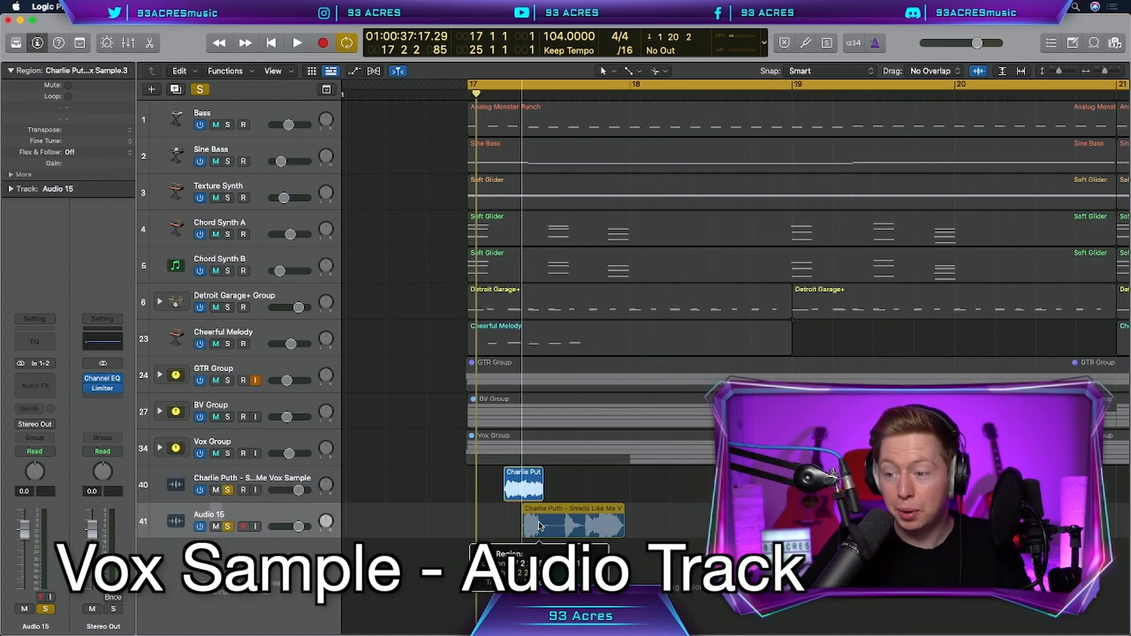
Place the remaining vocal sample piece on the new audio track at the "and" of beat 1 in bar 17 and play it back.
drag(516, 492, 489, 525)
drag(529, 526, 521, 526)
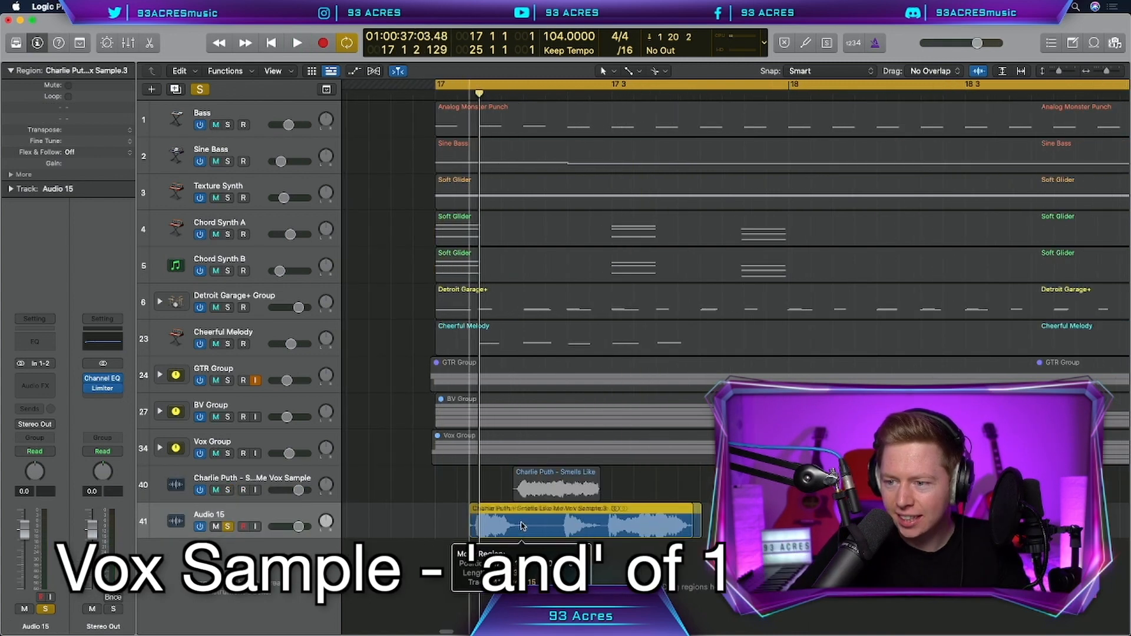
key(space)
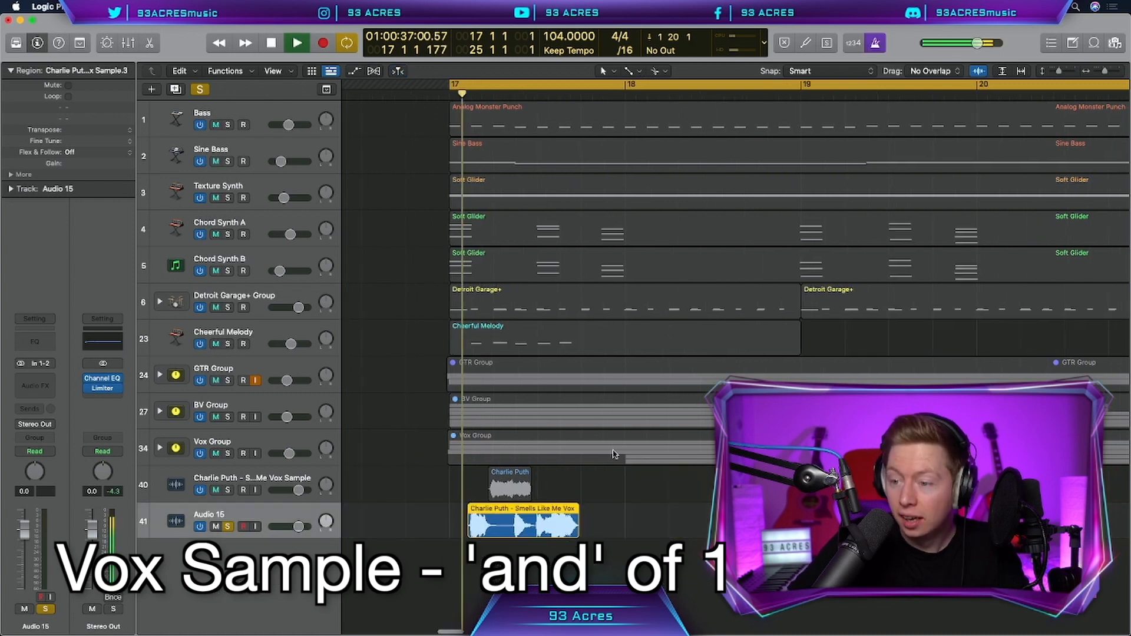
Duplicate the vocal sample into bar 18 with chopped repeats and audition the soloed pattern.
scroll(614, 455, right, 3)
scroll(615, 454, left, 1)
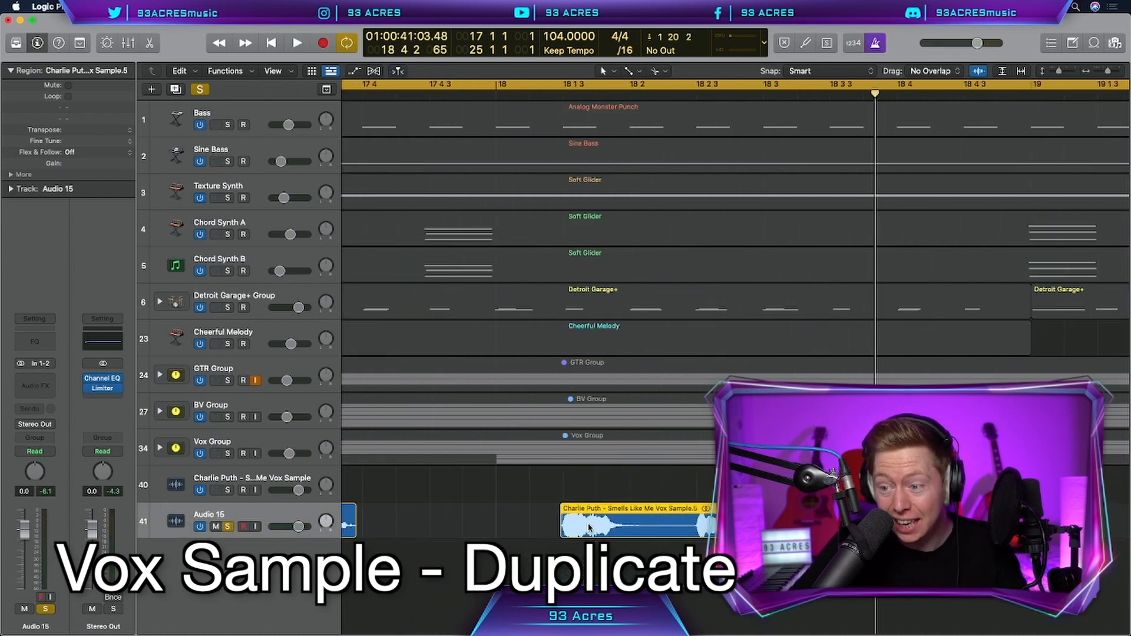
key(space)
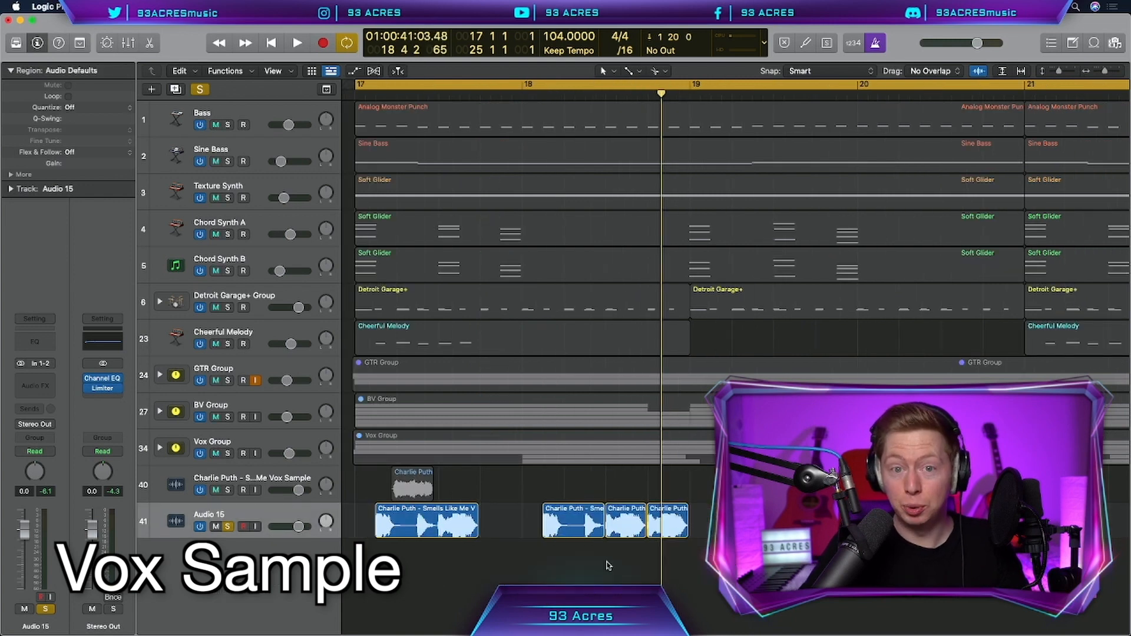
key(space)
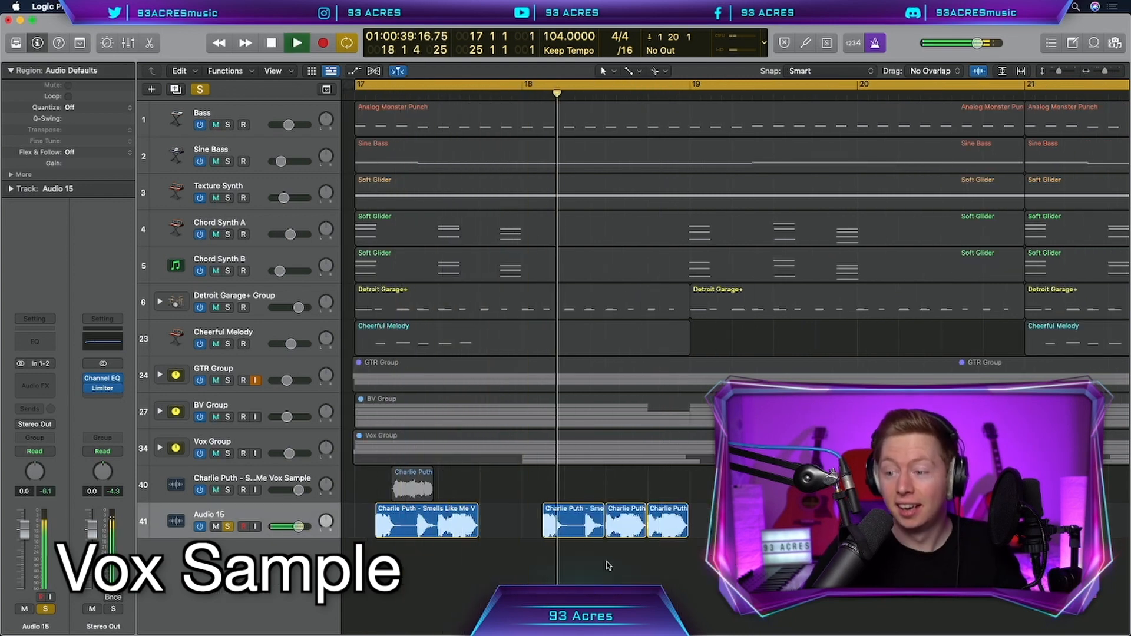
Audition the repeated vocal sample pattern together with the soloed drums from bar 17.
key(space)
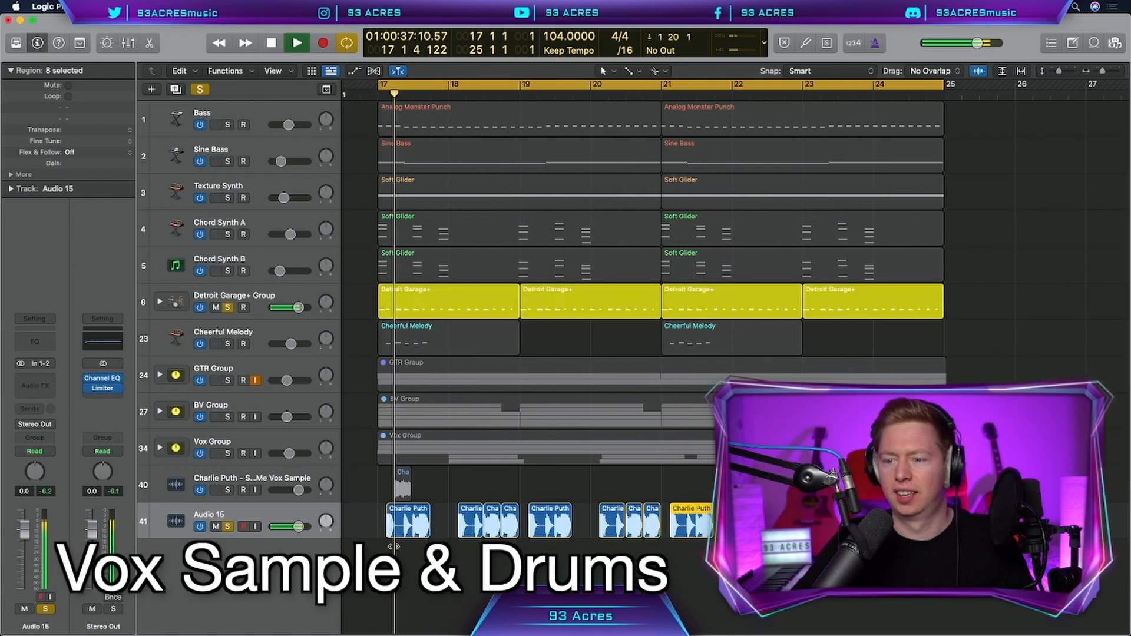
click(390, 549)
scroll(379, 553, right, 1)
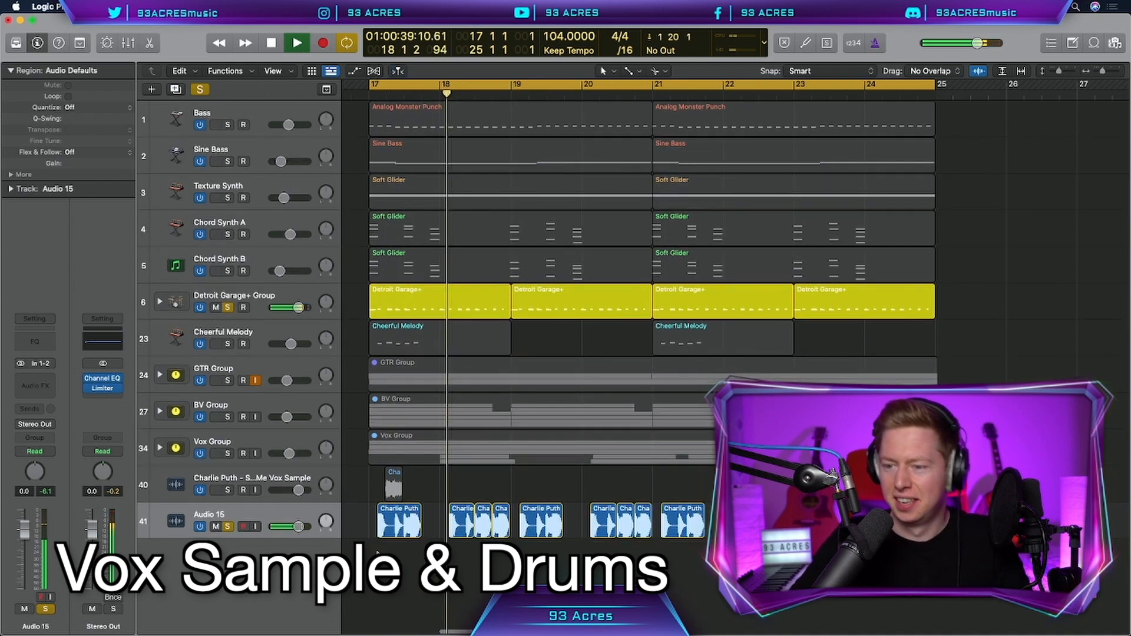